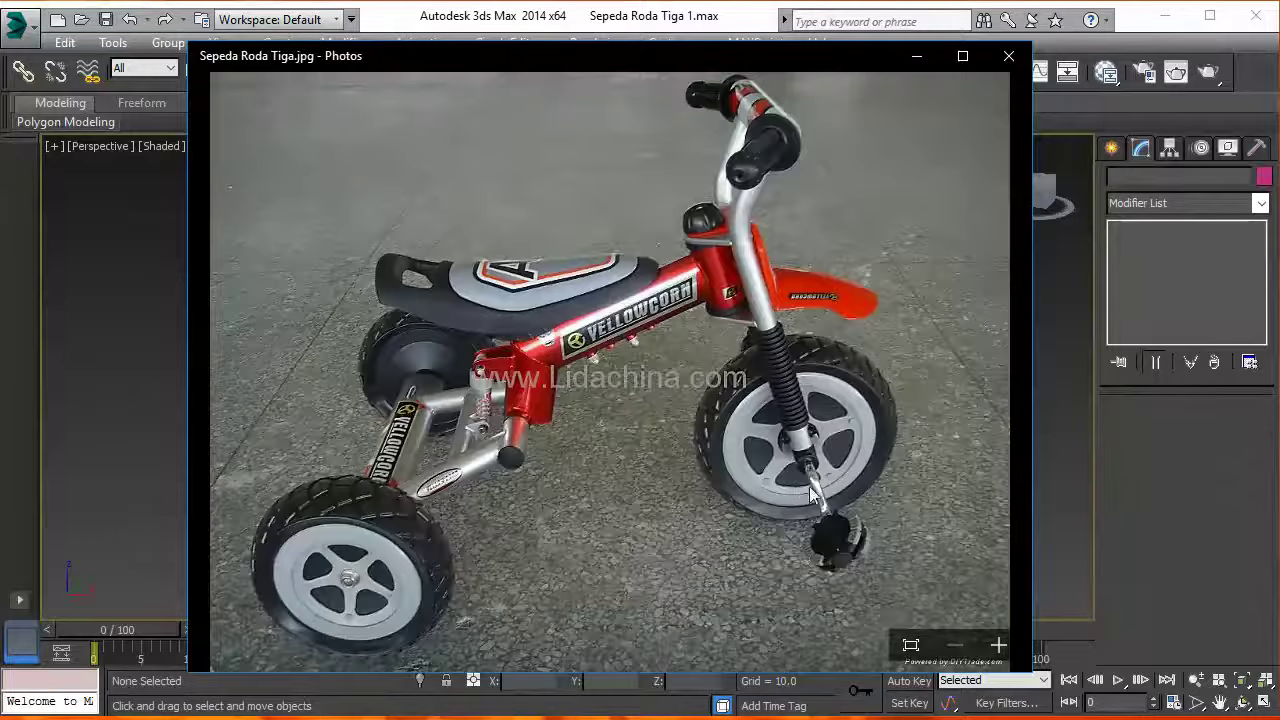
- Magnify Sepeda Roda Tiga.jpg on the front wheel and pedal, then minimize the Photos window
scroll(855, 530, up, 5)
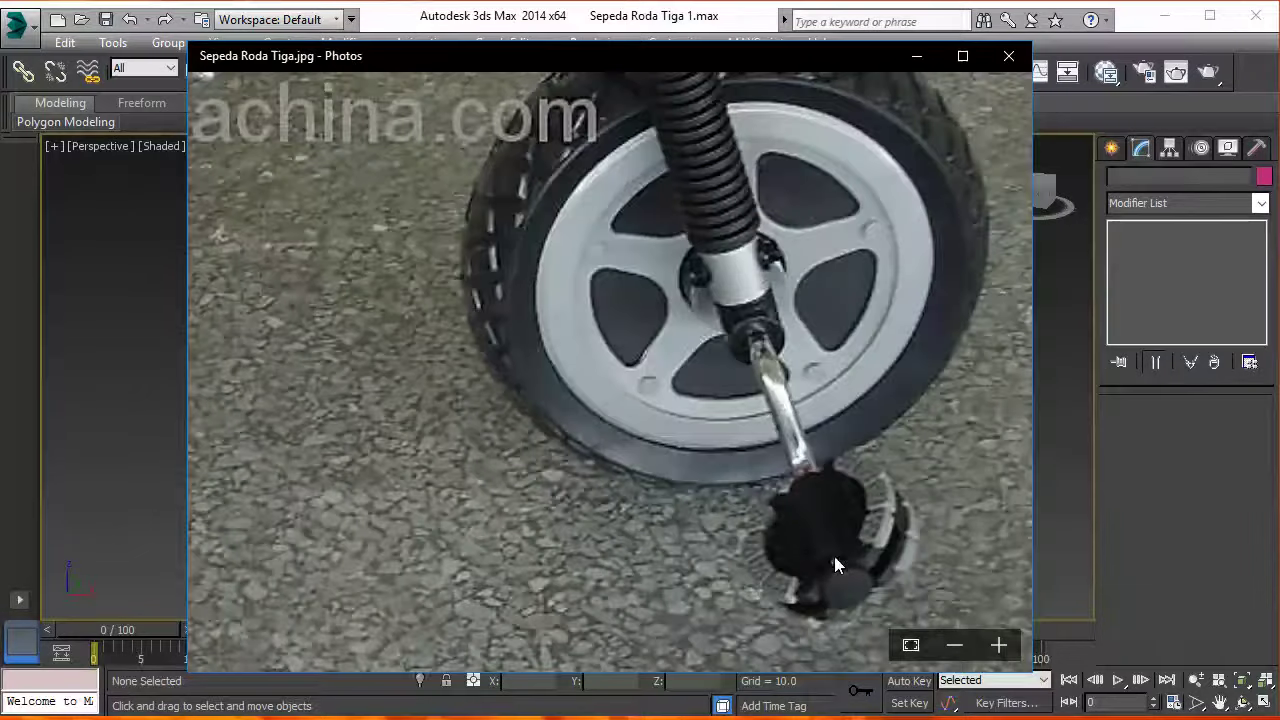
scroll(832, 558, up, 2)
scroll(920, 457, up, 2)
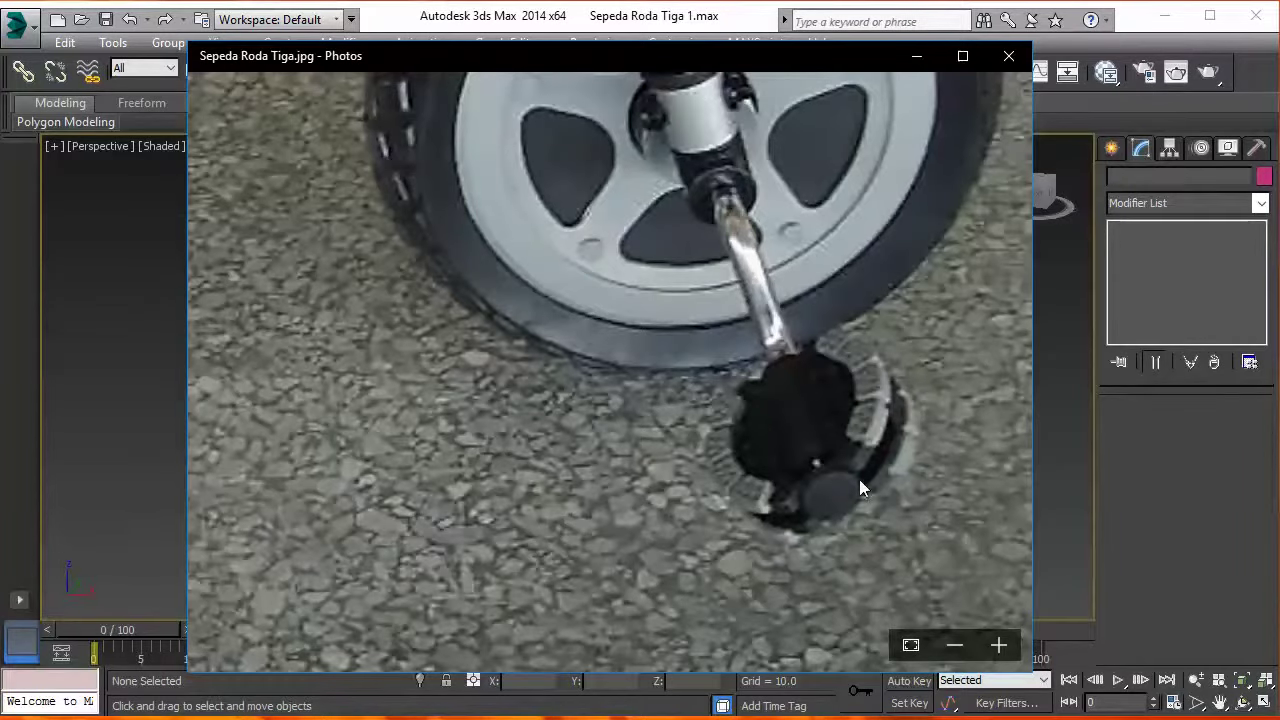
click(916, 56)
- Frame the tricycle's front fork and wheel in the Left viewport and open the Create panel
middle_drag(913, 376, 657, 475)
scroll(657, 475, up, 3)
scroll(508, 471, up, 3)
scroll(500, 471, up, 2)
scroll(462, 440, up, 2)
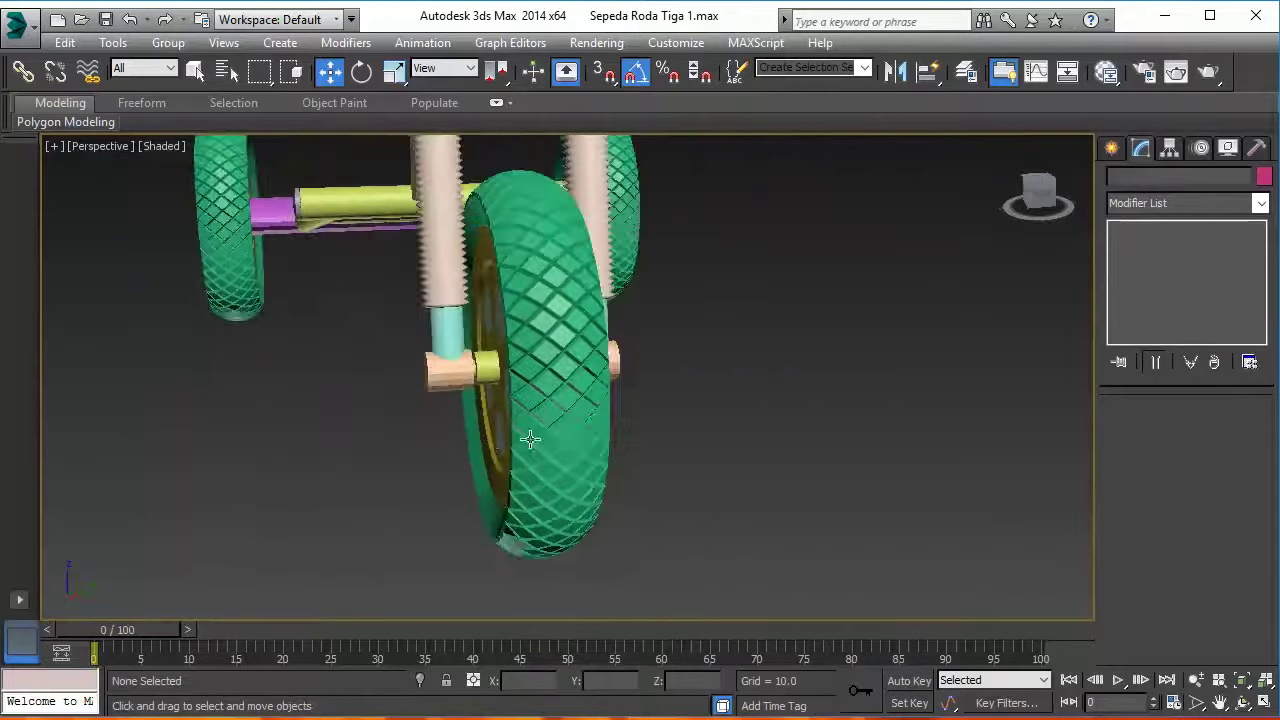
key(l)
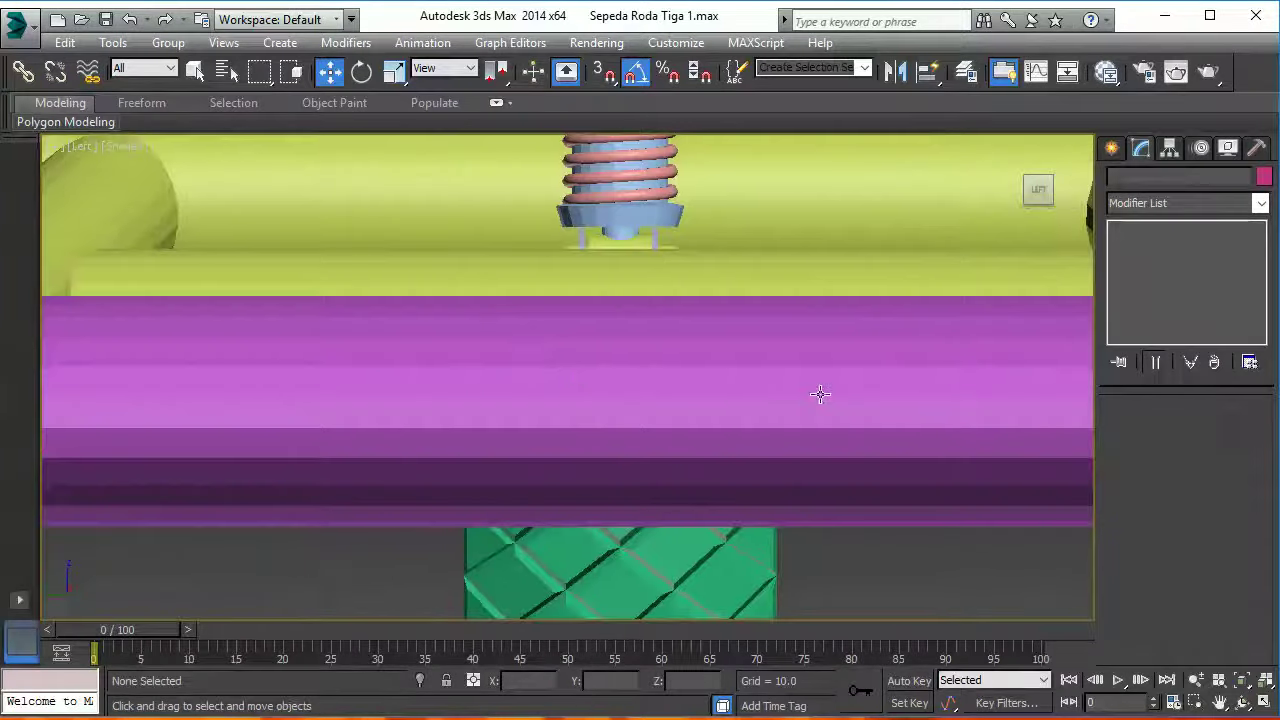
scroll(408, 420, down, 3)
scroll(424, 425, down, 2)
scroll(424, 425, up, 3)
scroll(500, 420, up, 1)
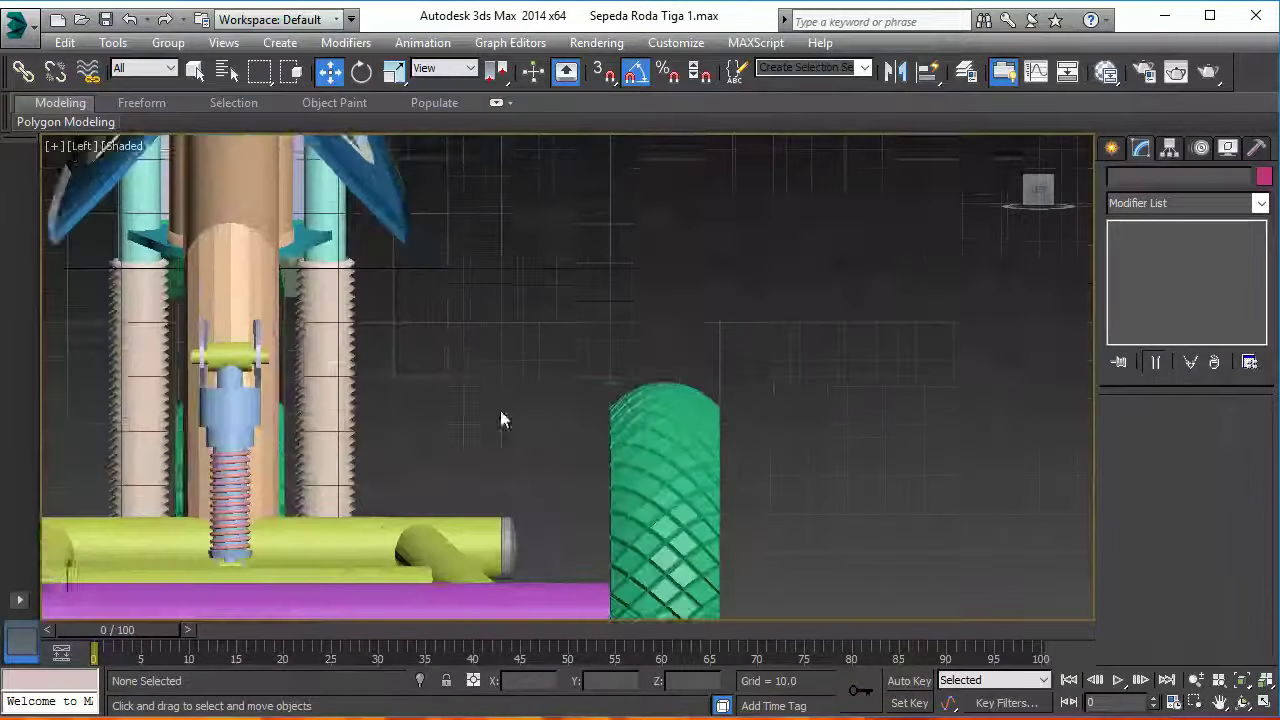
scroll(543, 380, down, 1)
click(1111, 149)
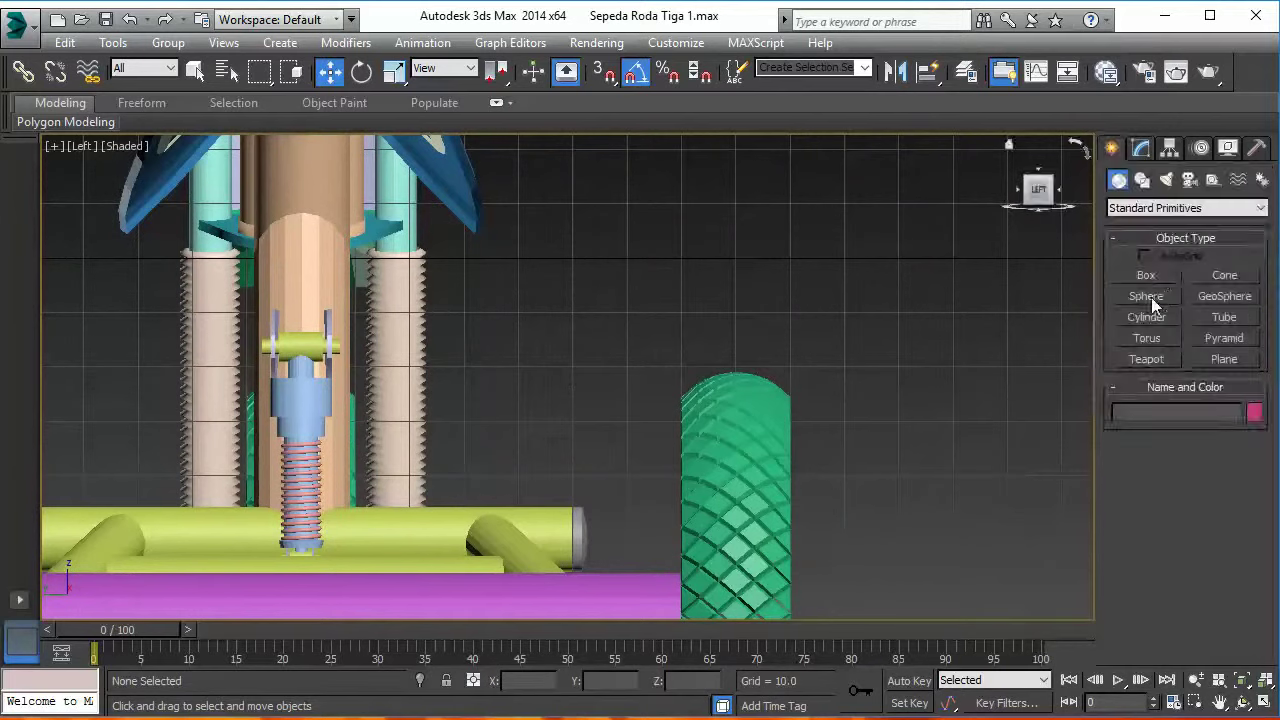
- Start a Line spline beside the fork with a first horizontal segment running right
click(1142, 179)
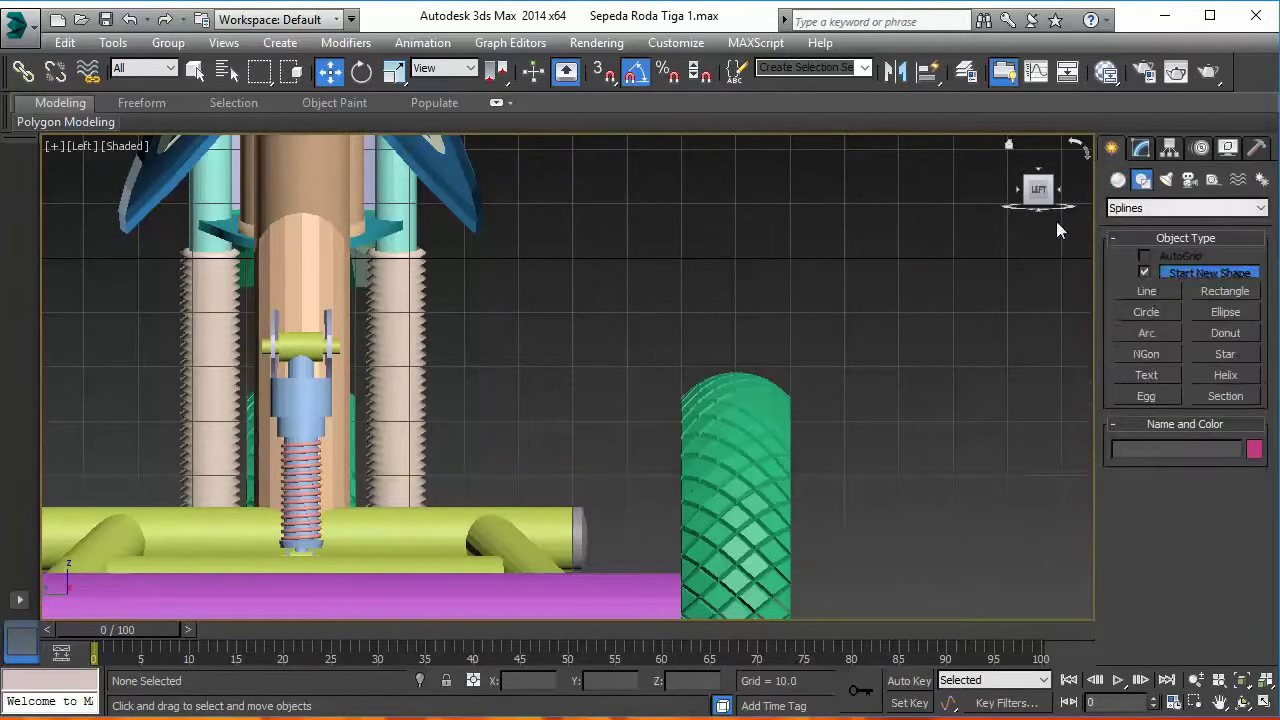
click(1147, 291)
click(479, 301)
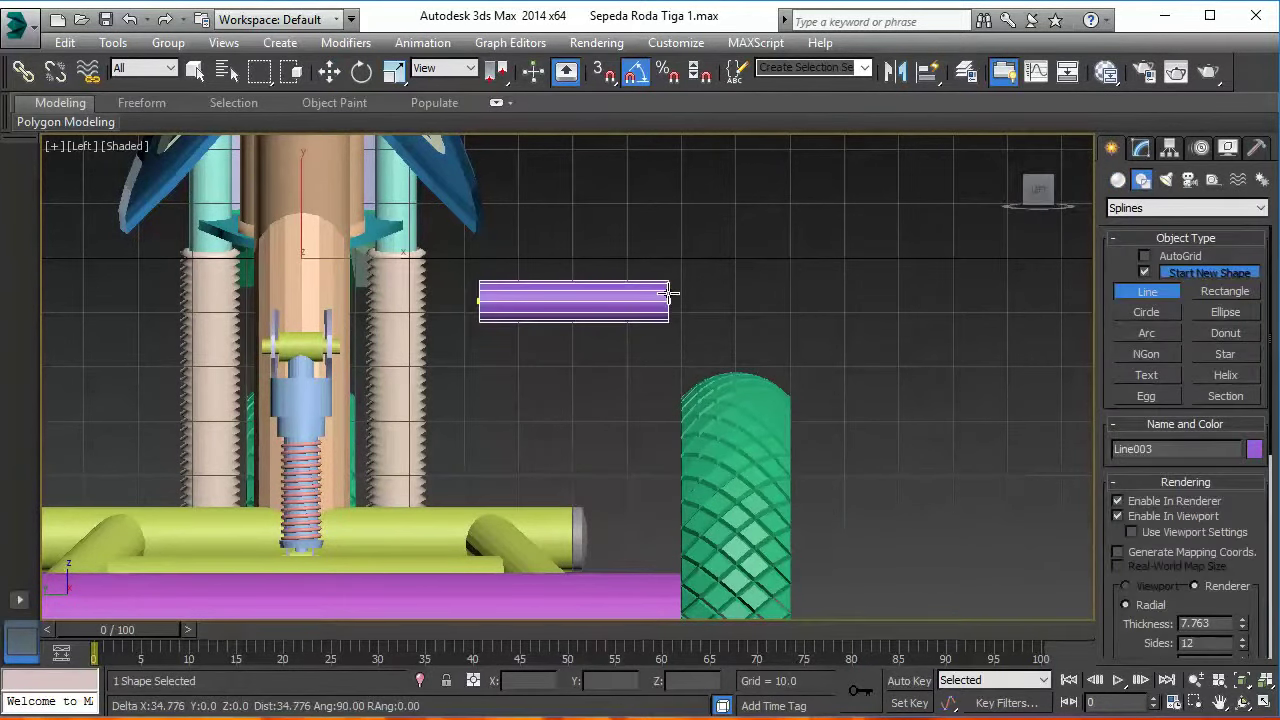
click(668, 298)
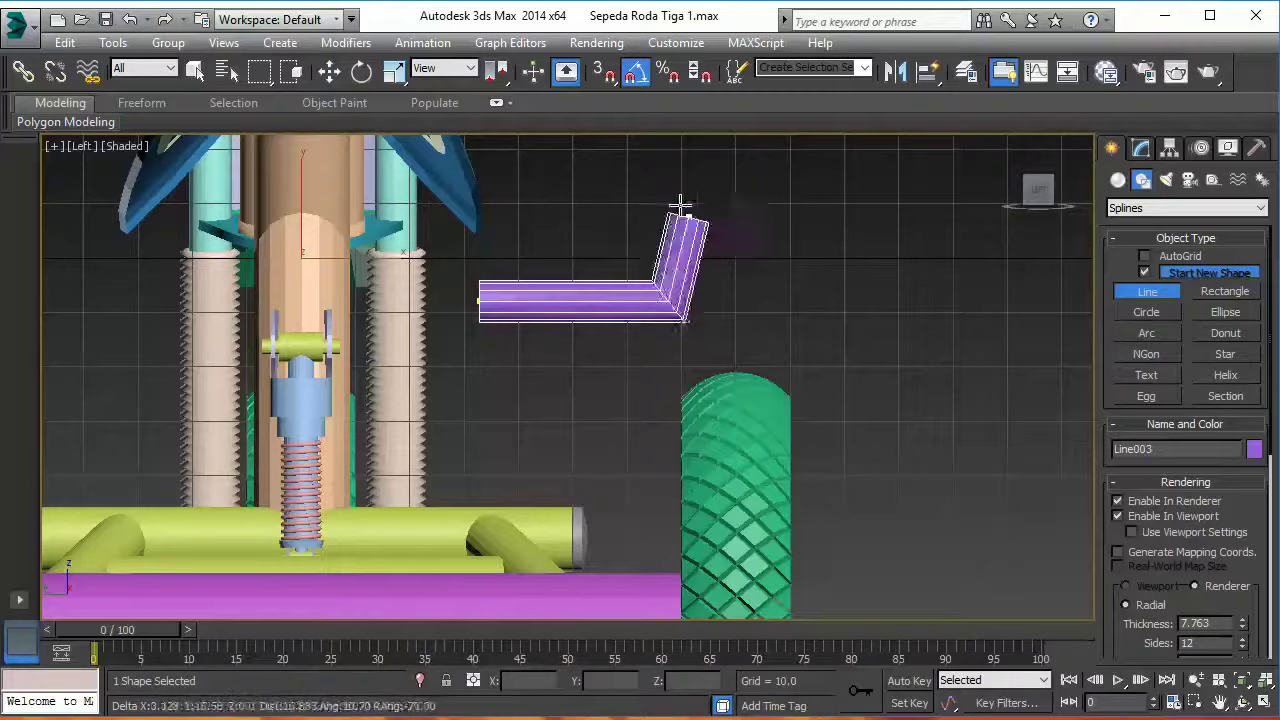
- Extend the line up, then right, to finish the three-segment stepped shape, and check the reference photo
scroll(665, 160, down, 2)
scroll(665, 150, down, 2)
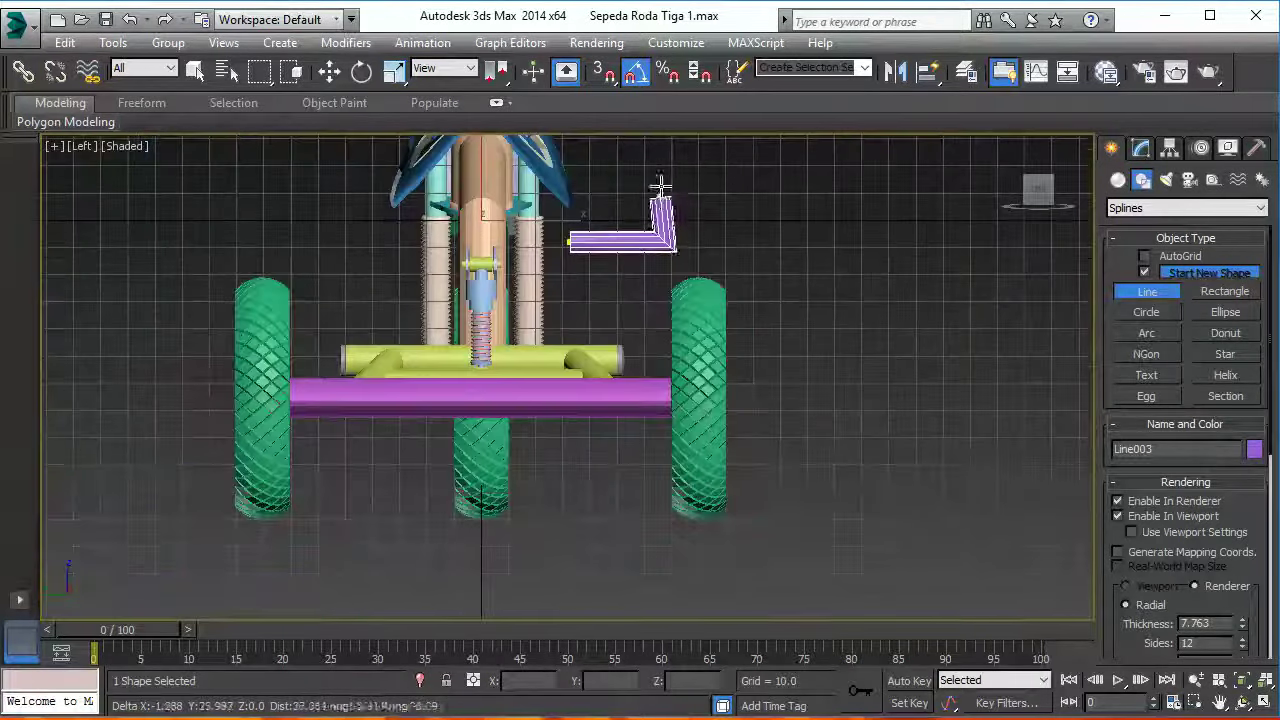
scroll(663, 142, down, 2)
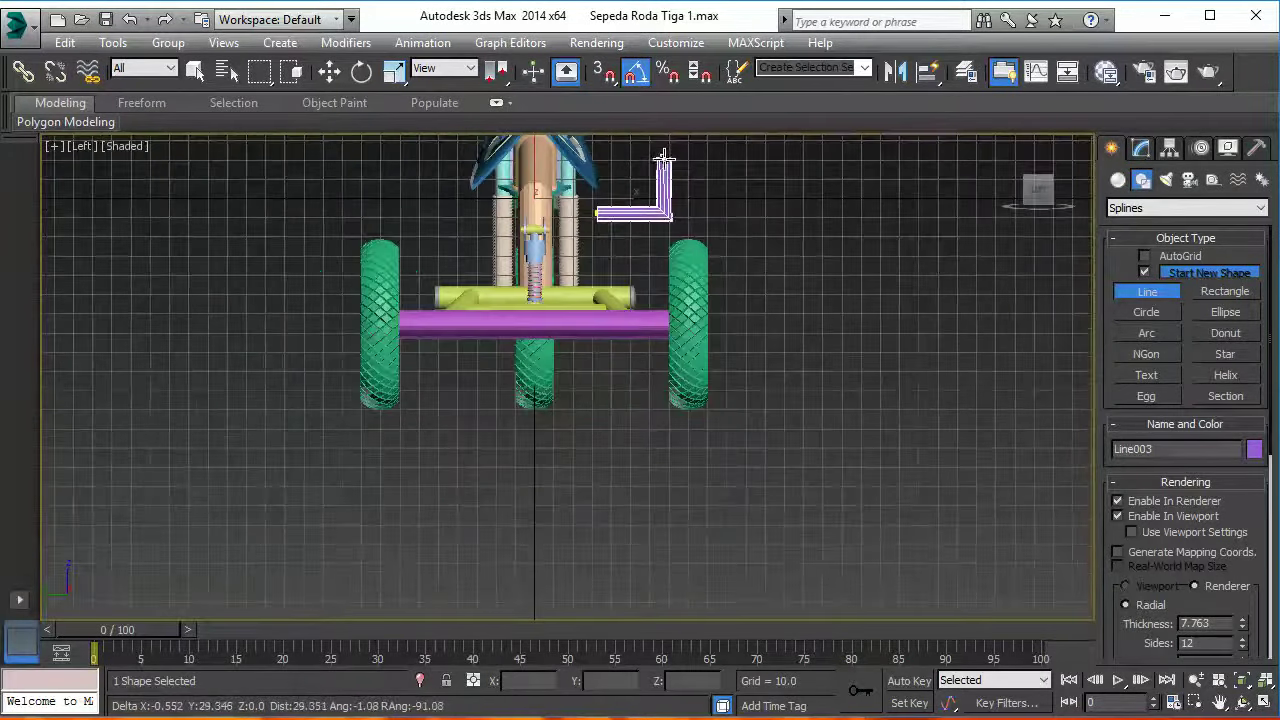
scroll(652, 162, down, 2)
scroll(657, 170, down, 2)
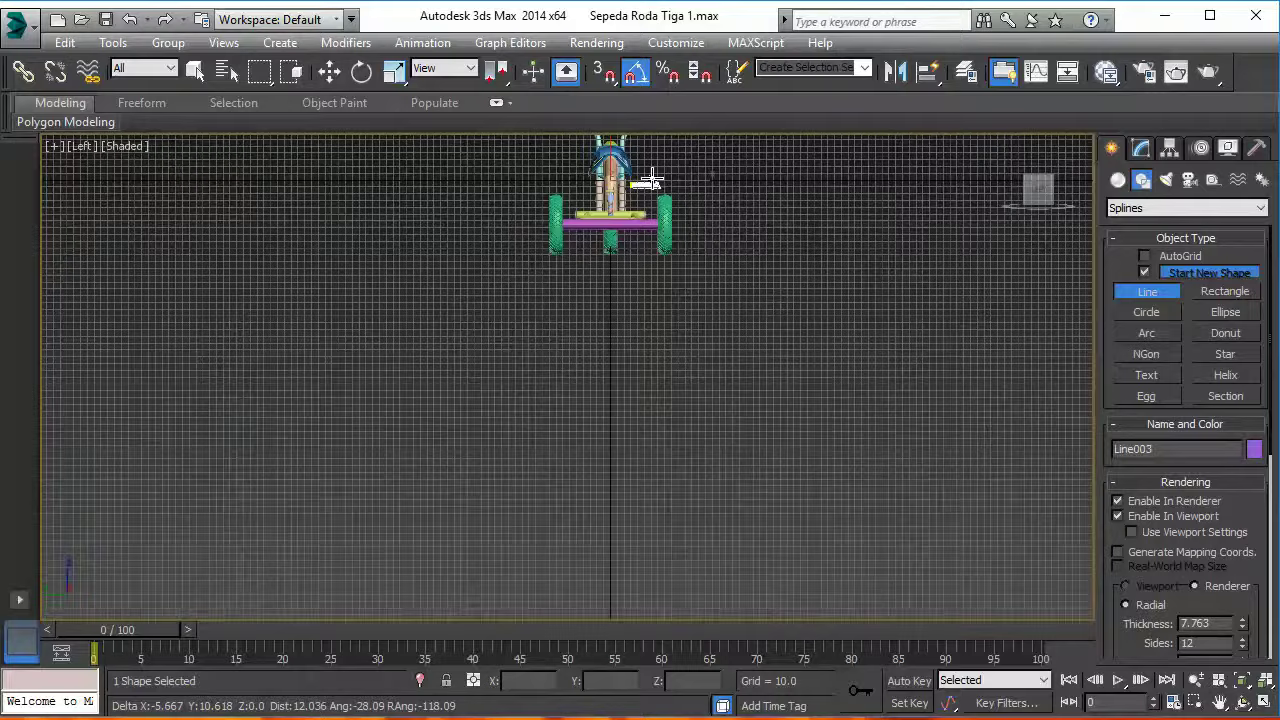
scroll(650, 340, up, 2)
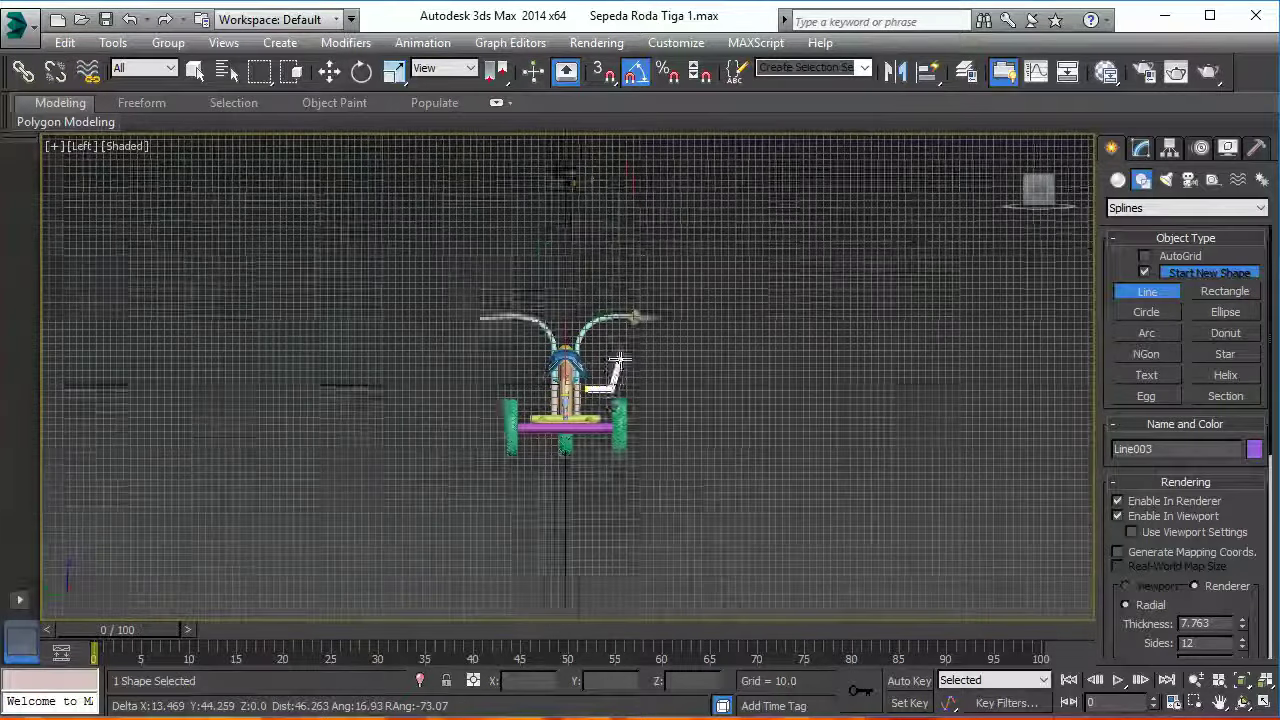
scroll(620, 360, up, 3)
scroll(604, 384, up, 1)
middle_drag(604, 384, 600, 309)
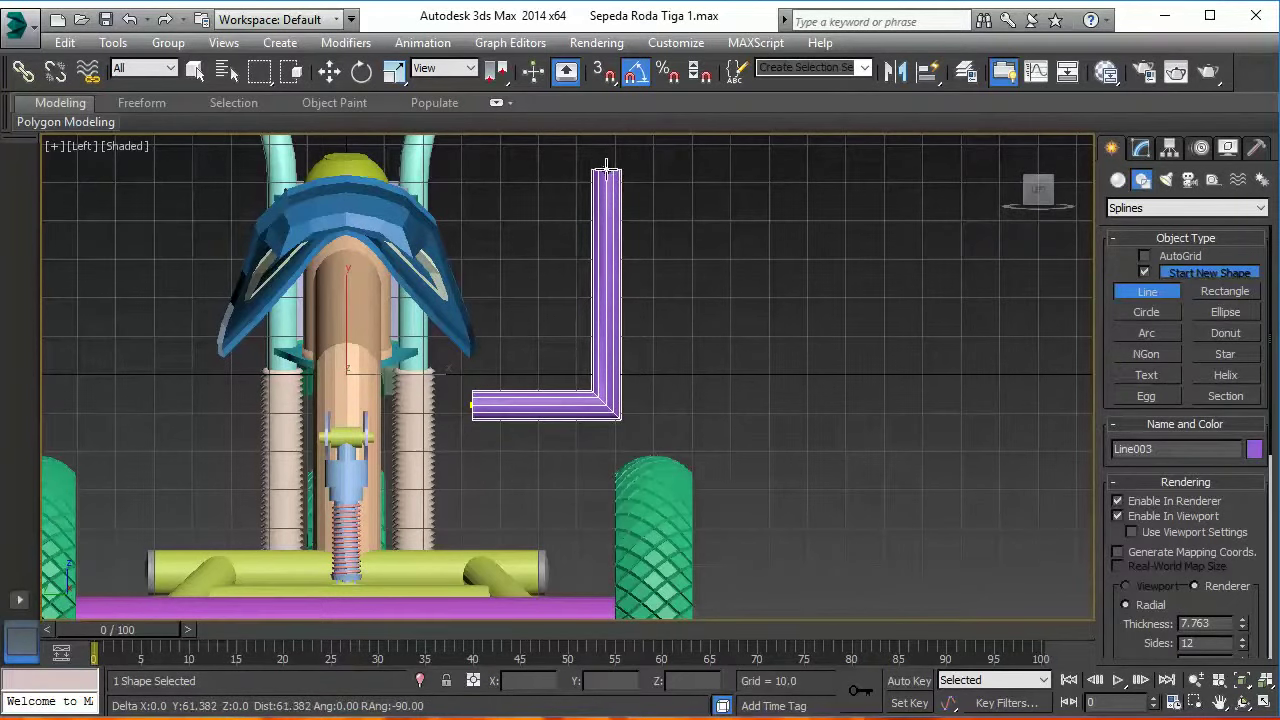
click(606, 168)
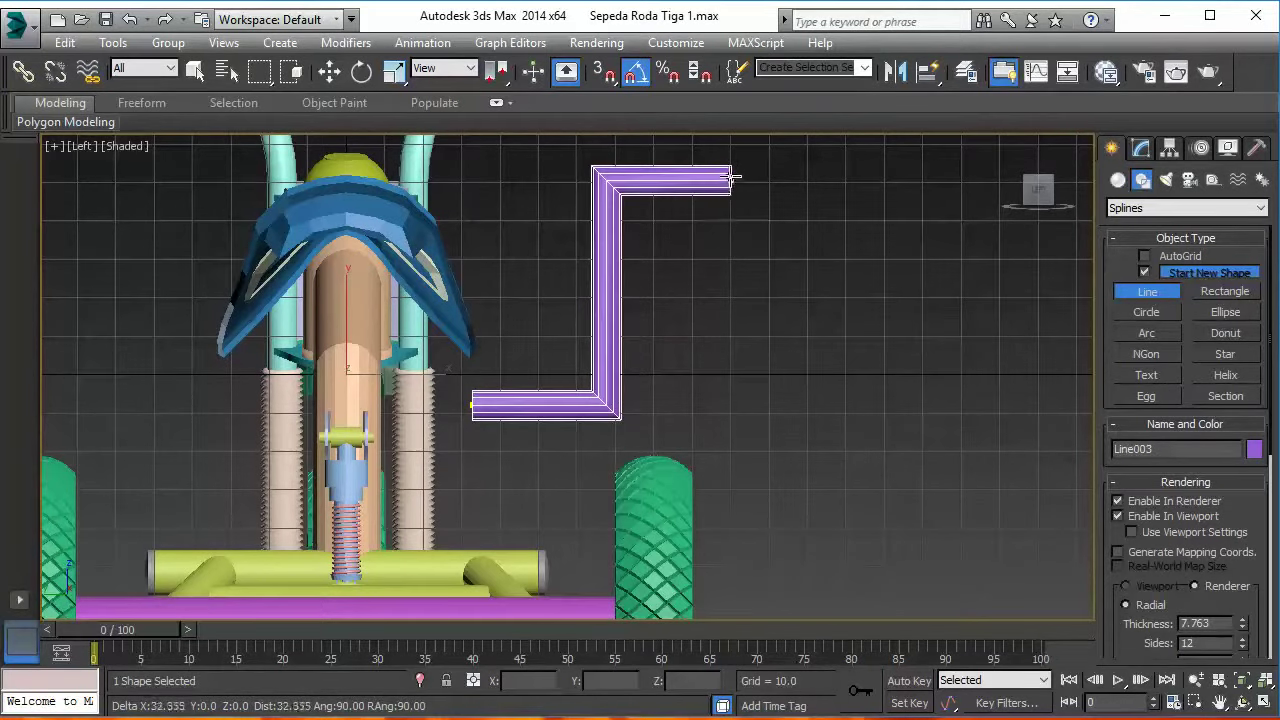
click(730, 179)
right_click(730, 179)
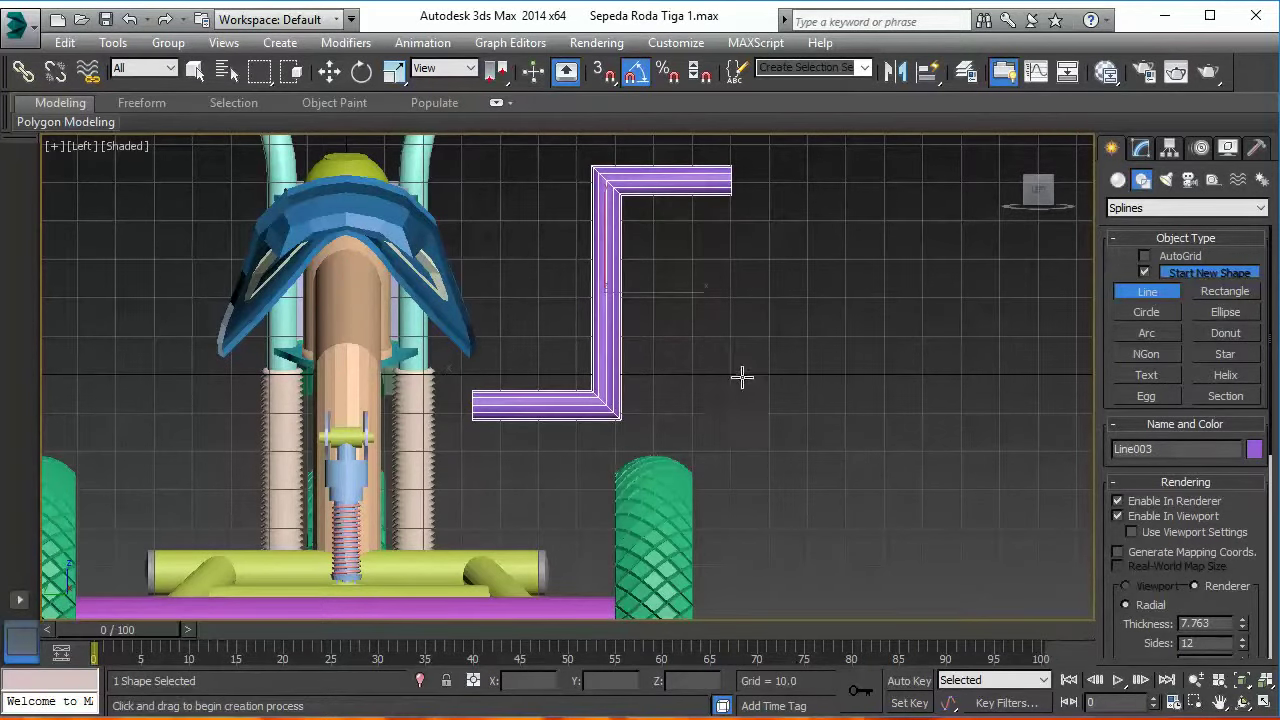
key(alt+Tab)
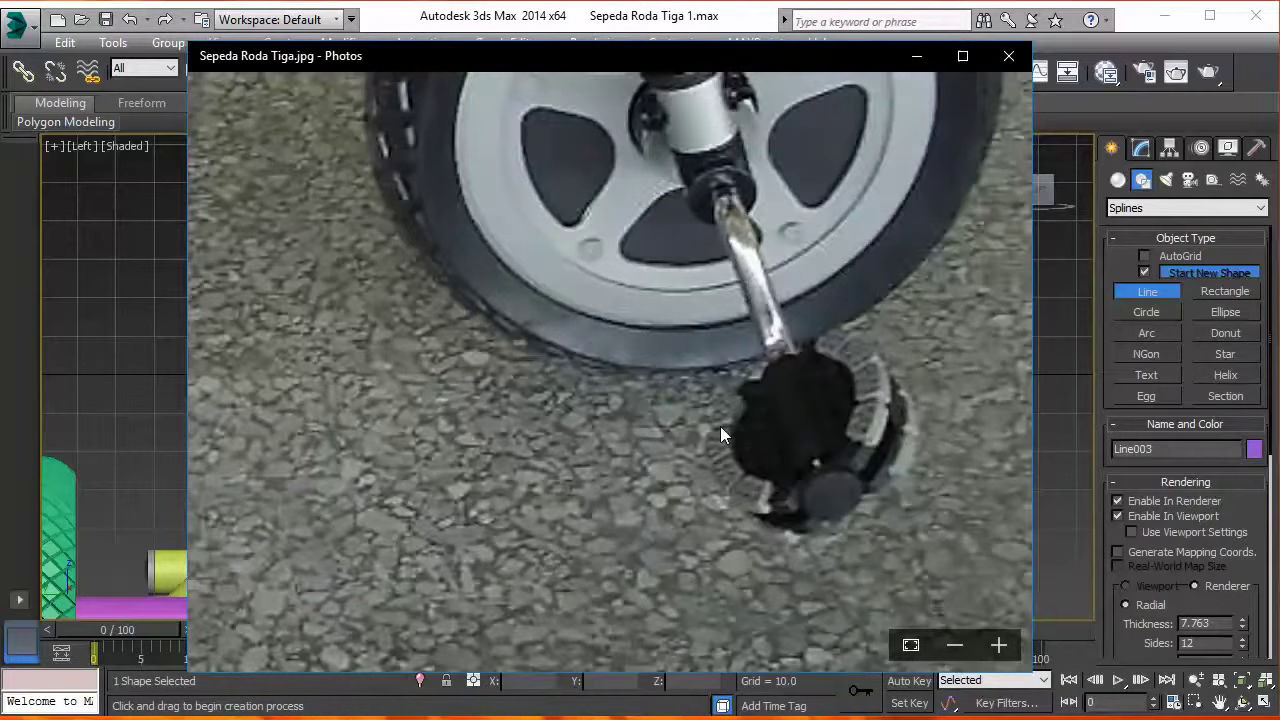
- Return from the reference photo to 3ds Max and end line creation
key(alt+Tab)
right_click(657, 425)
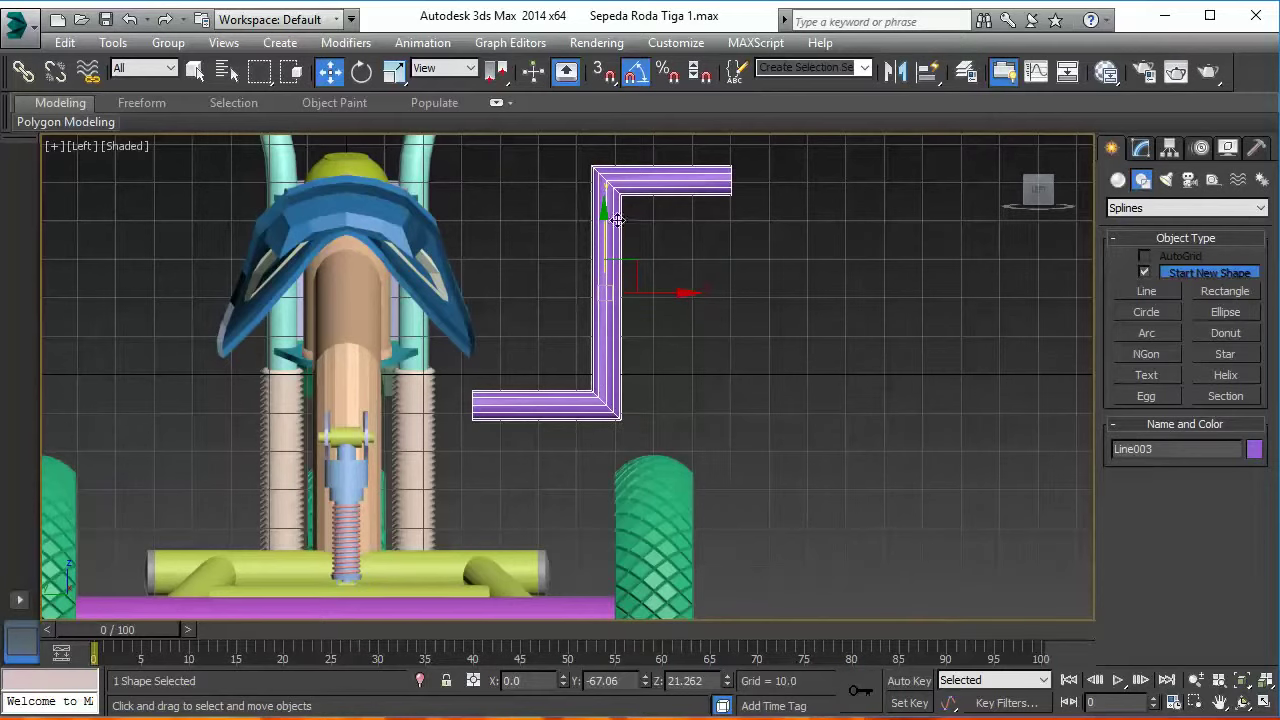
- Open Line003 in the Modify panel at its Vertex sub-object level
click(592, 189)
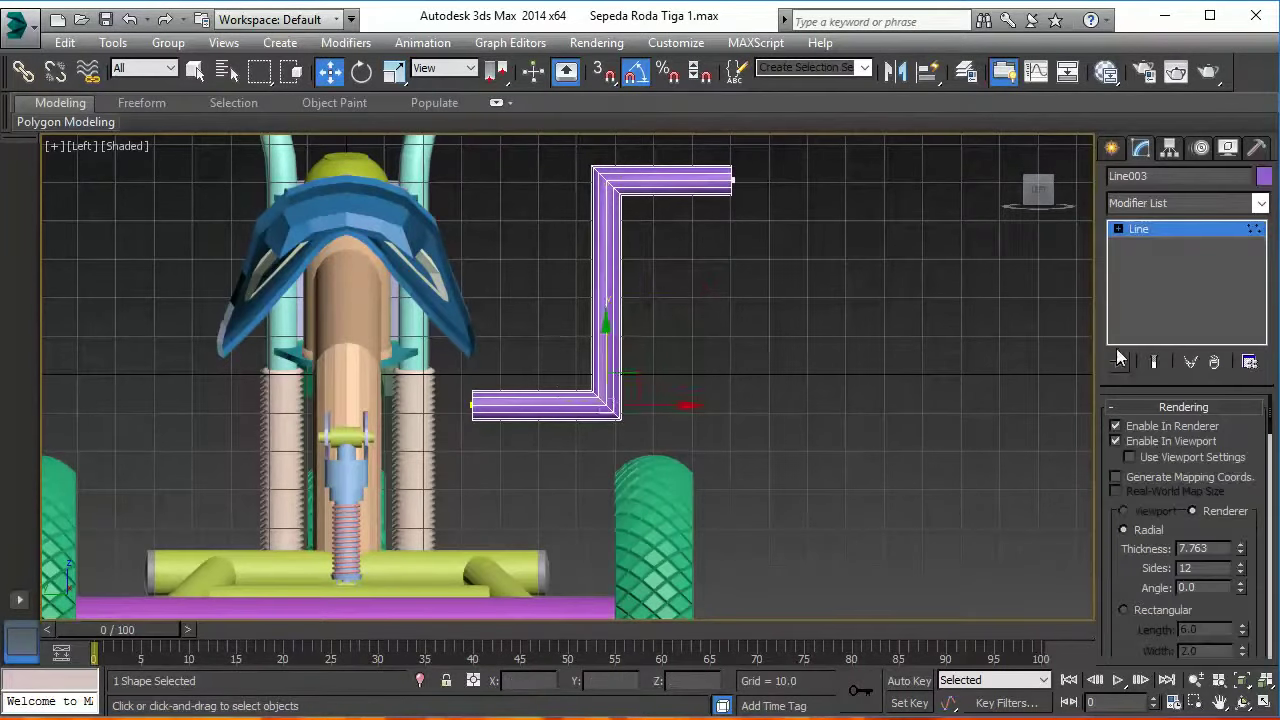
click(1118, 229)
key(1)
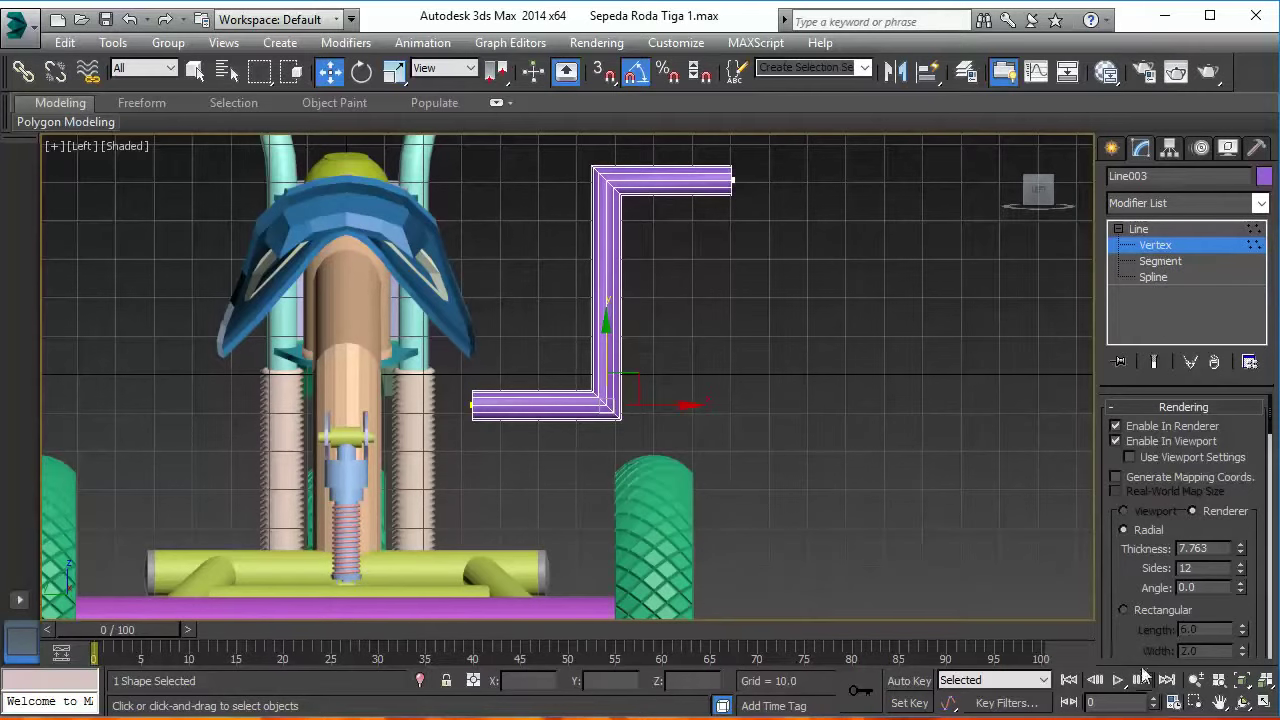
mouse_move(1120, 571)
mouse_down()
mouse_move(1133, 374)
mouse_move(1138, 608)
mouse_up()
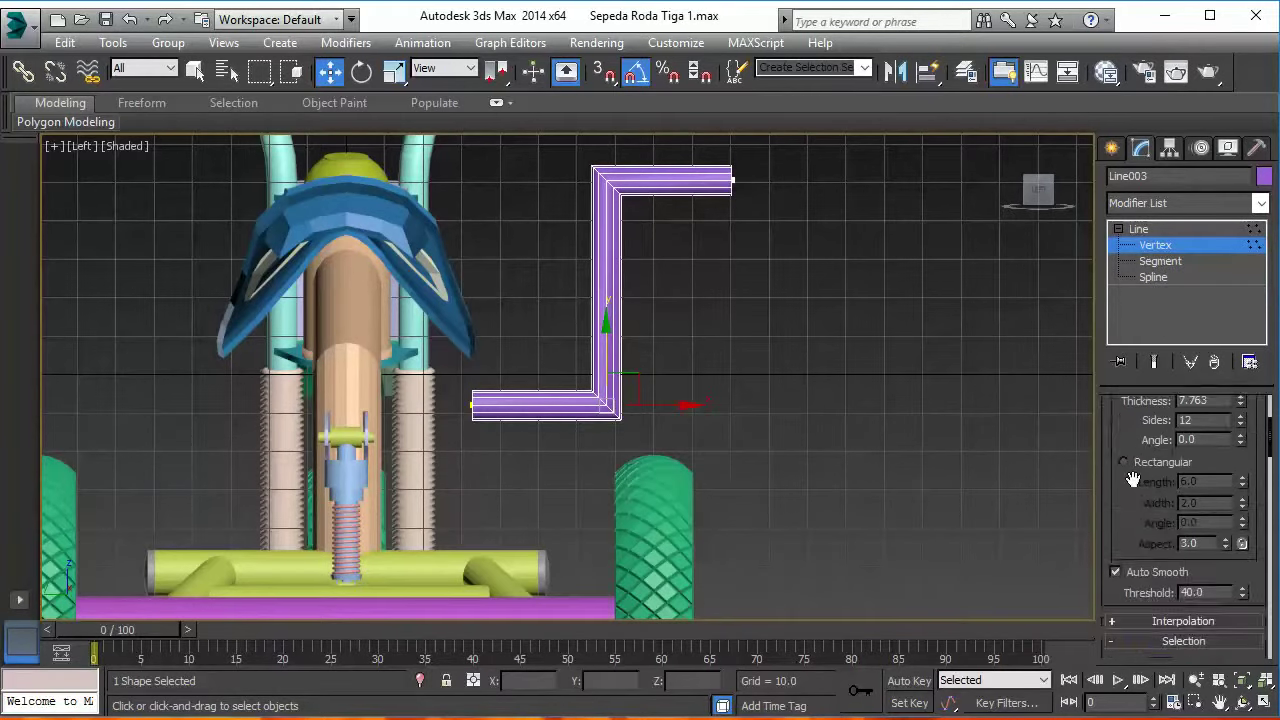
- Switch to wireframe, box-select all of the line's corner vertices and bring up their quad menu
click(605, 180)
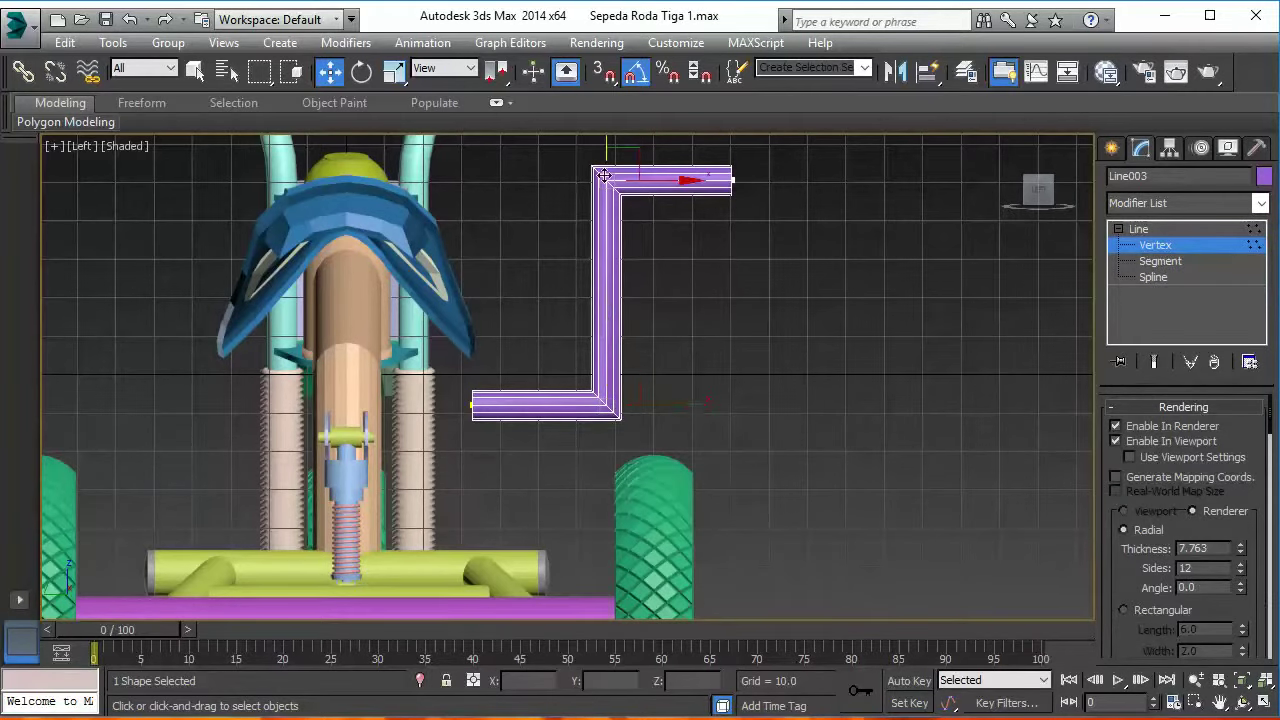
key(F3)
click(595, 400)
click(606, 406)
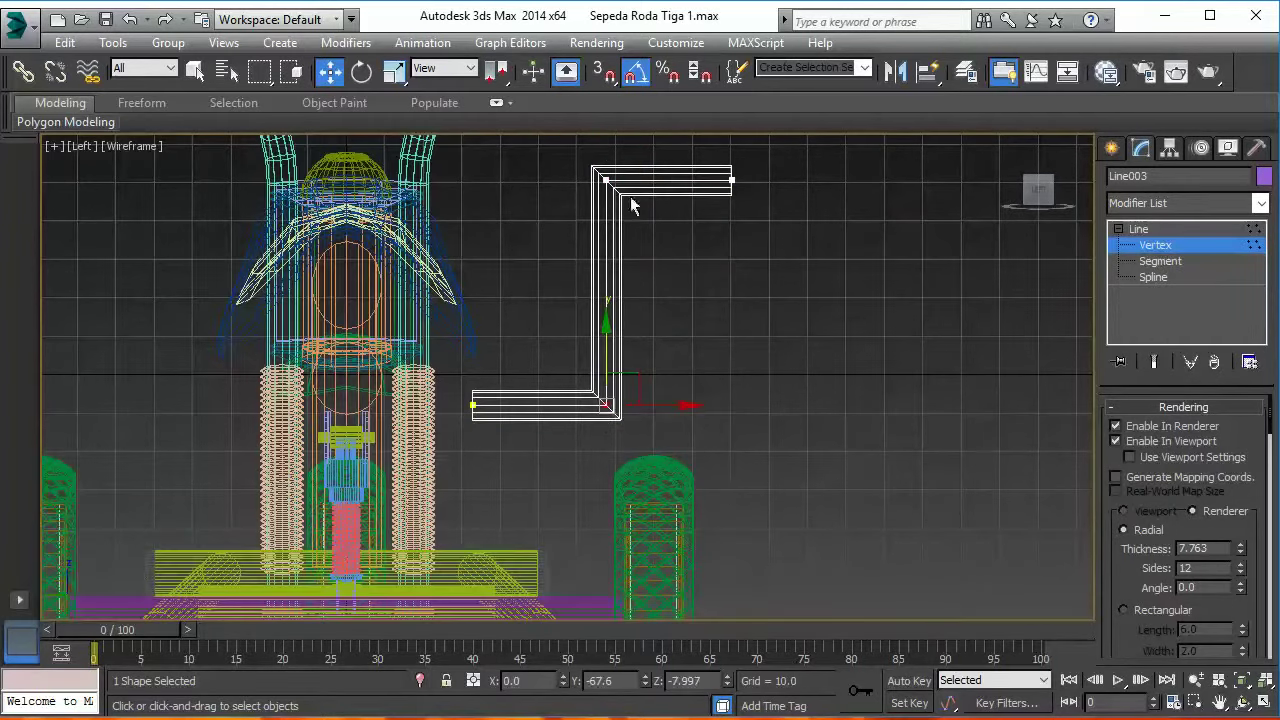
drag(550, 148, 662, 455)
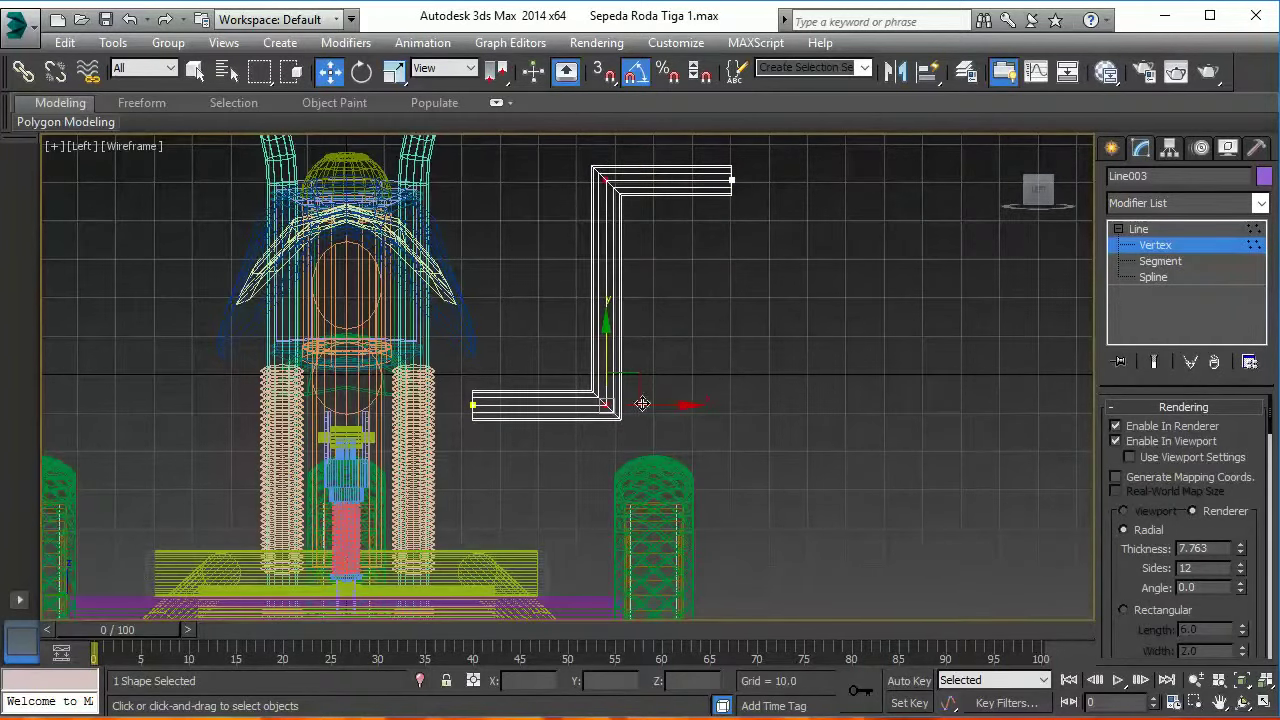
right_click(575, 255)
click(124, 52)
click(443, 226)
right_click(591, 263)
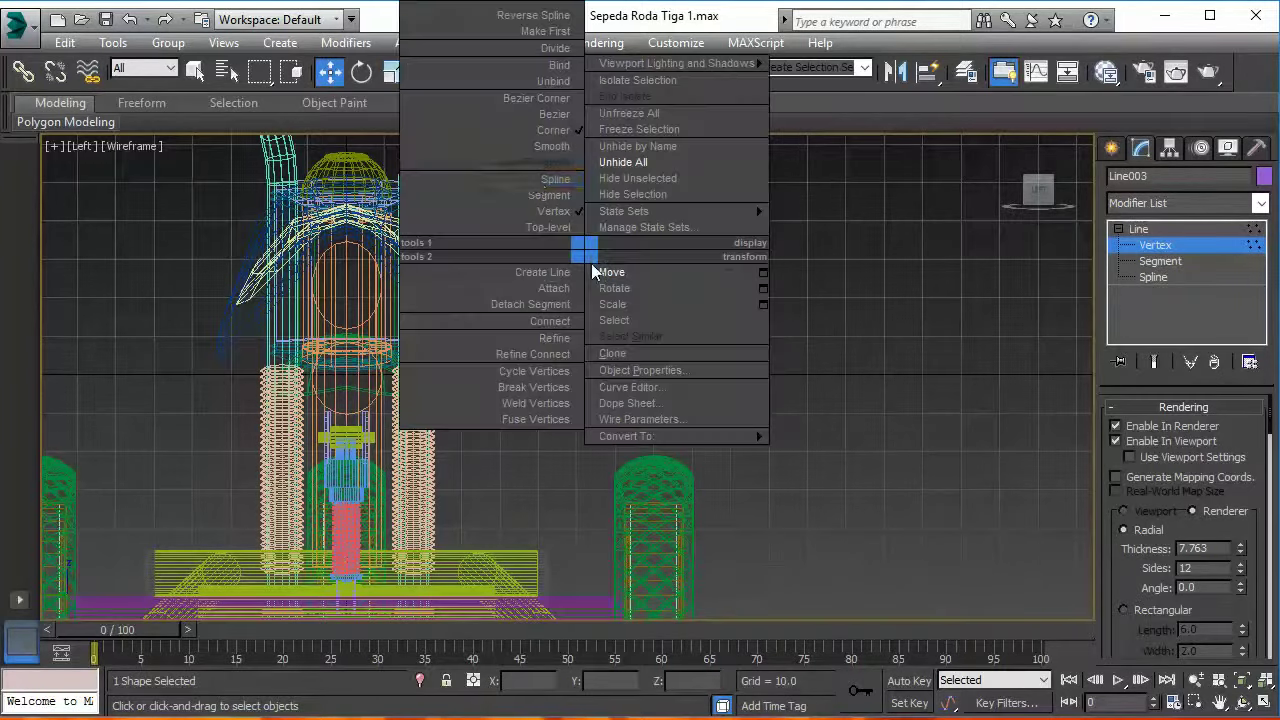
- Make the selected corners smooth and raise the top-right end point to level the top segment
click(540, 130)
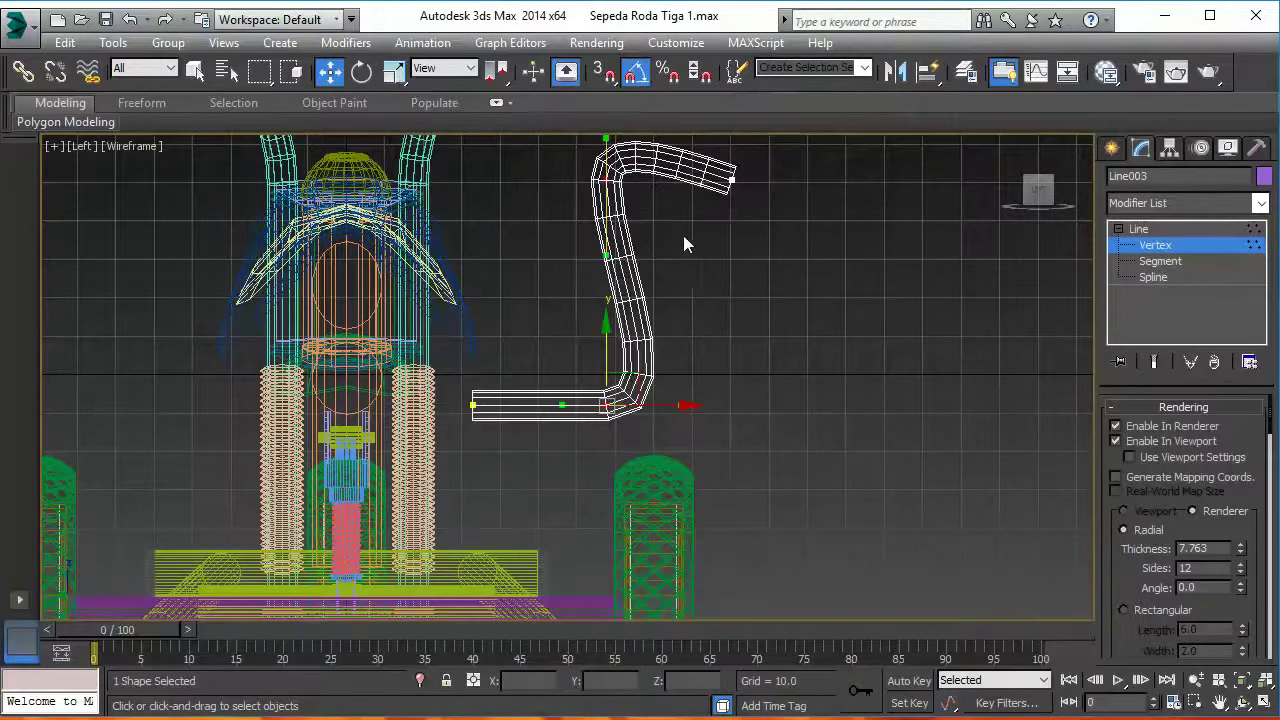
middle_drag(699, 333, 697, 362)
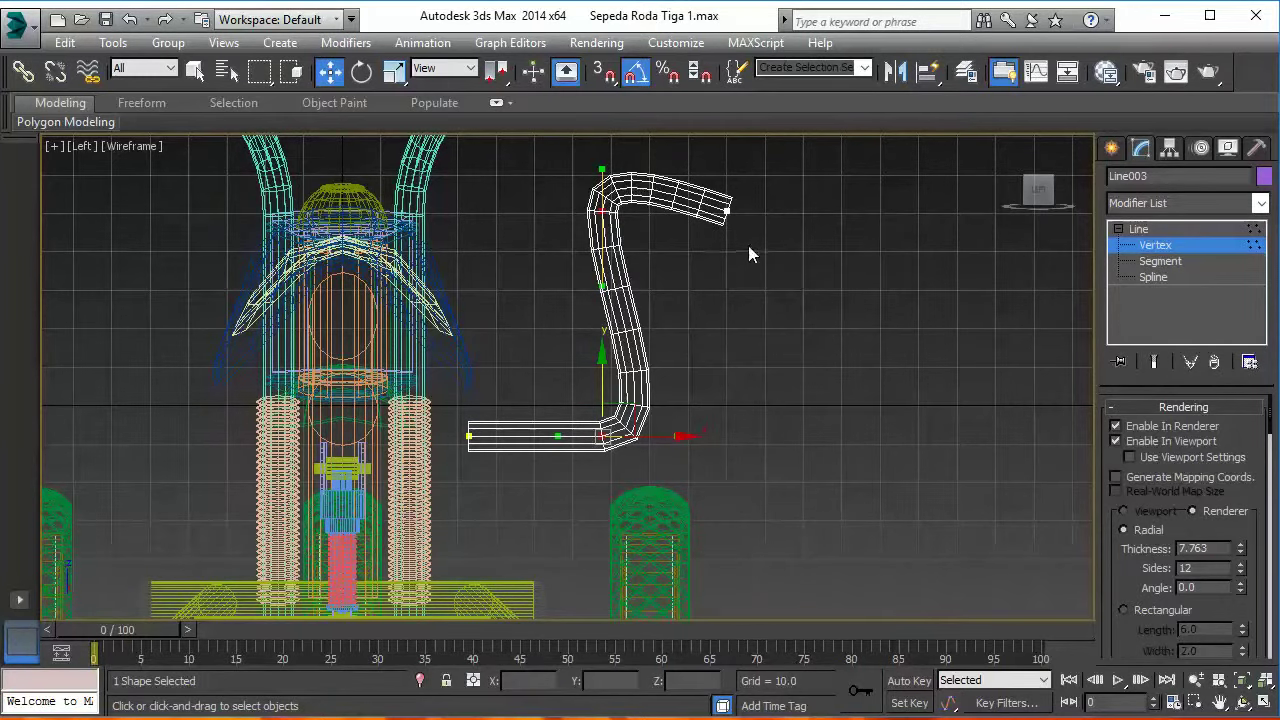
click(727, 210)
mouse_move(737, 206)
middle_down()
mouse_move(774, 291)
mouse_move(738, 263)
middle_up()
drag(738, 263, 740, 228)
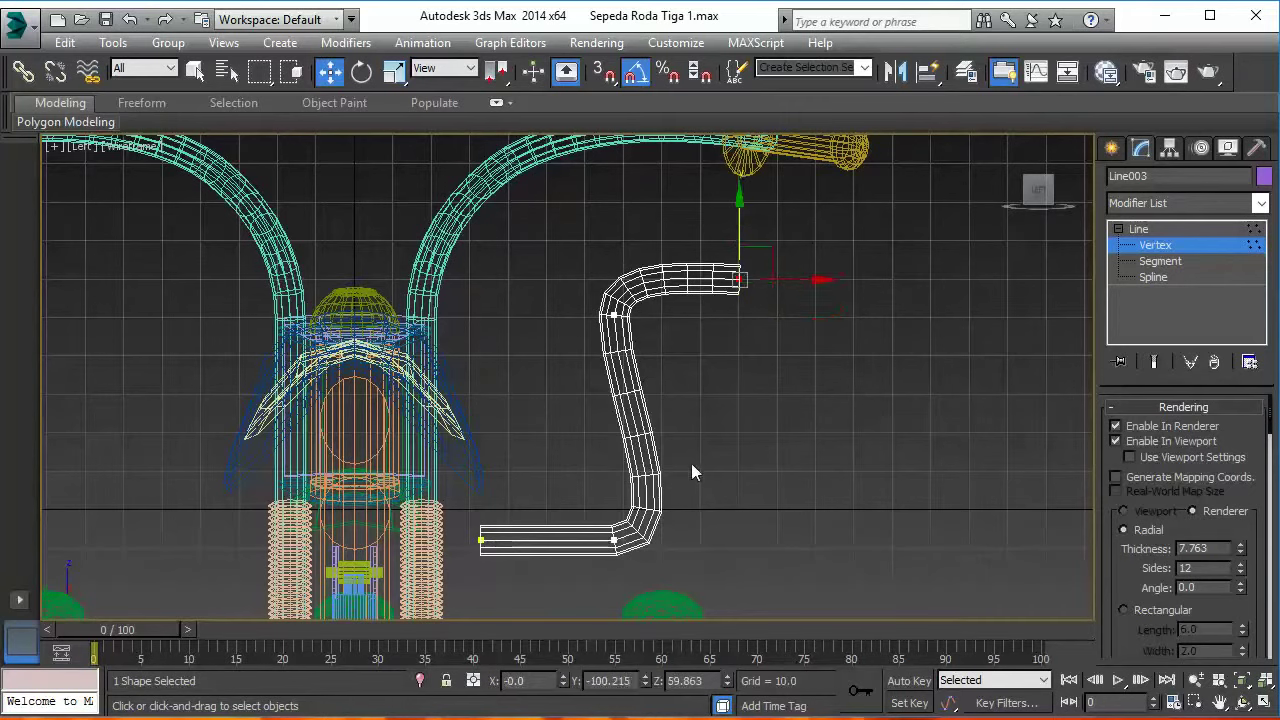
- Shift the tube's lower bend vertex to the left
drag(613, 540, 728, 541)
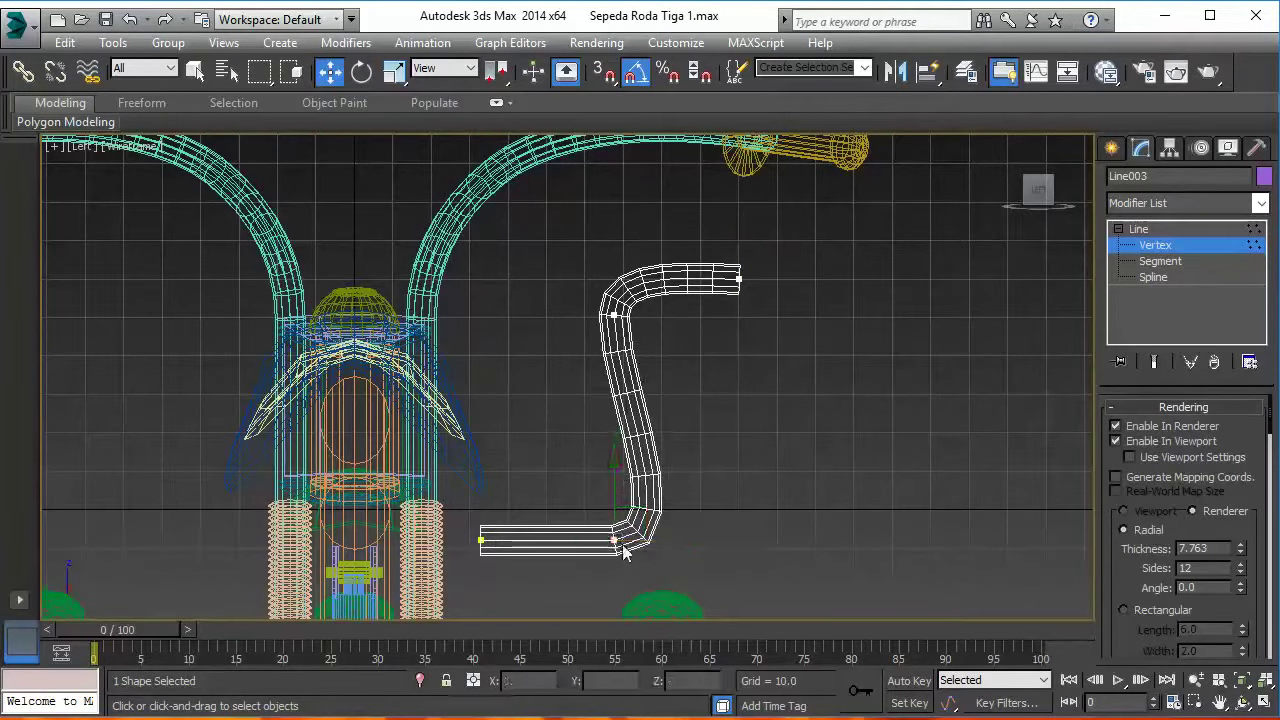
drag(698, 540, 651, 542)
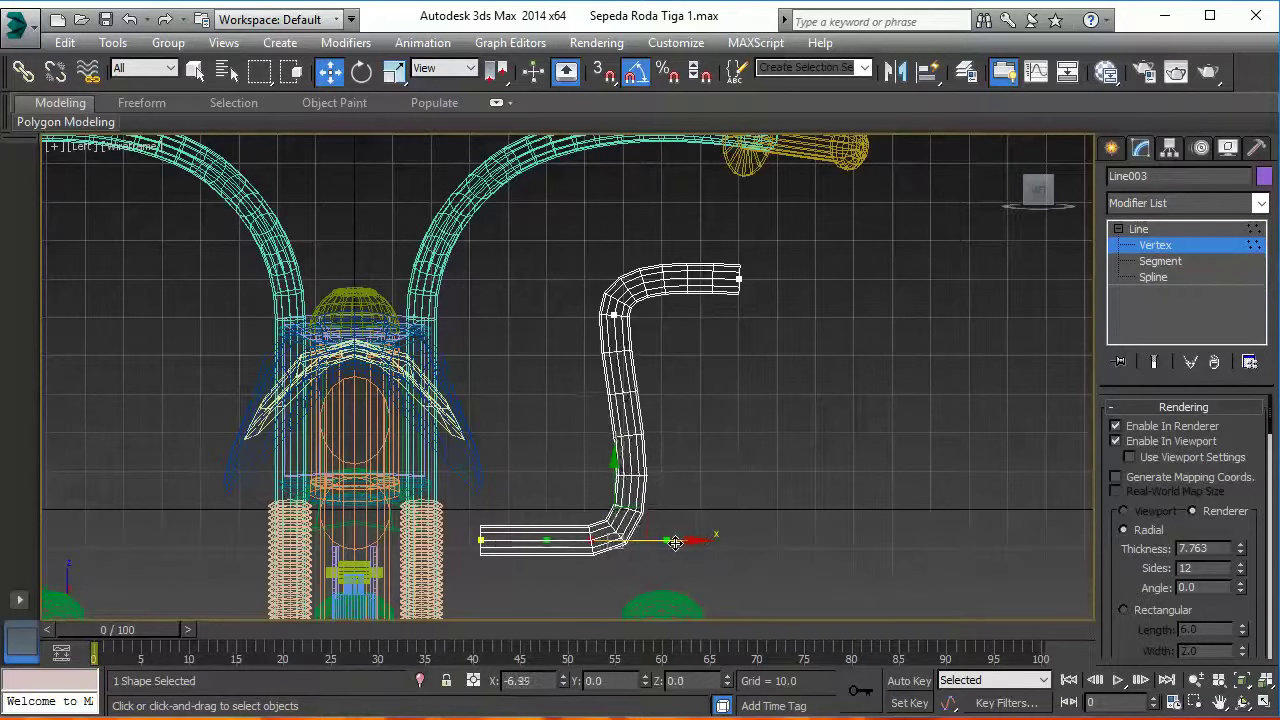
drag(651, 542, 646, 542)
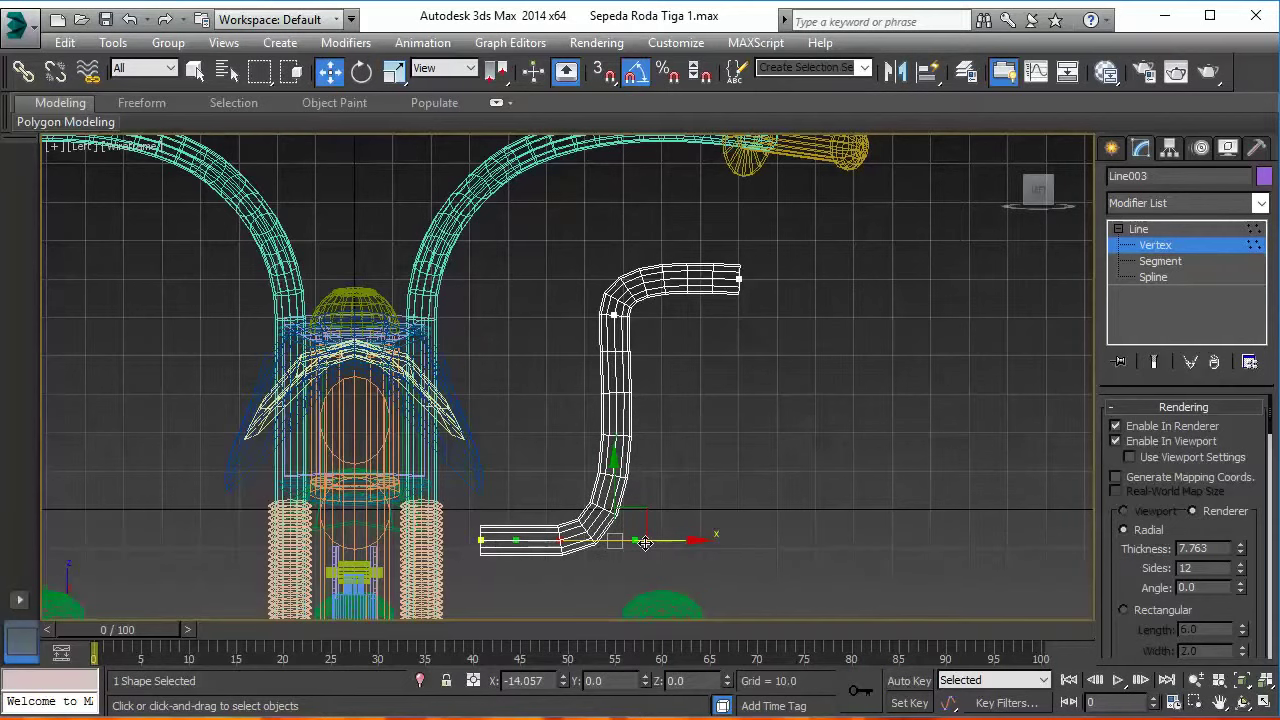
drag(646, 542, 639, 542)
click(556, 540)
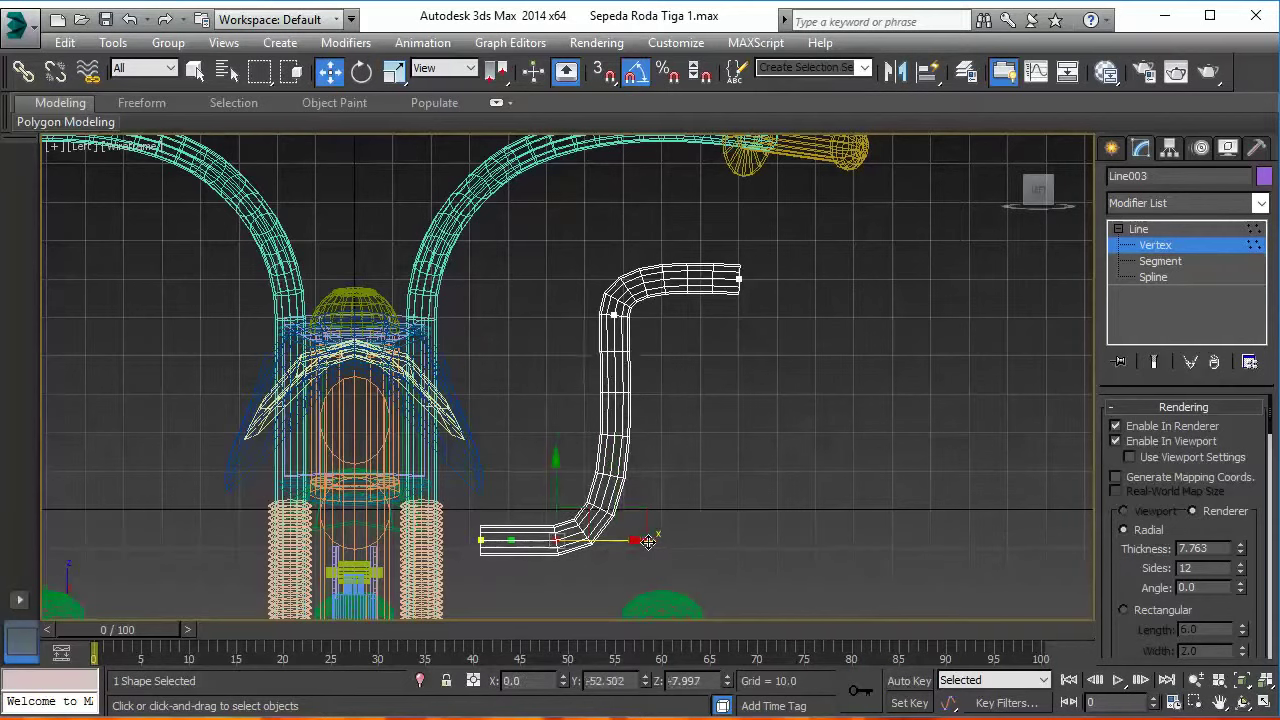
mouse_move(635, 540)
mouse_down()
mouse_move(610, 541)
mouse_move(660, 541)
mouse_up()
key(ctrl+z)
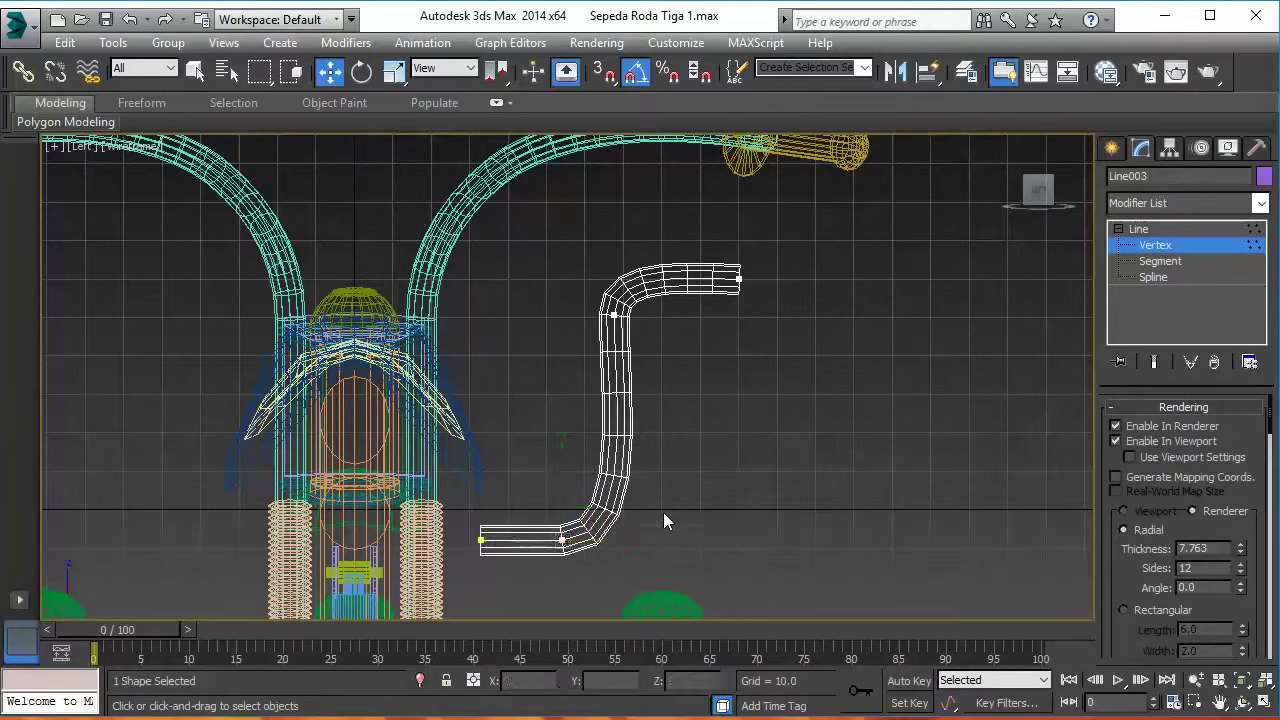
drag(631, 541, 620, 541)
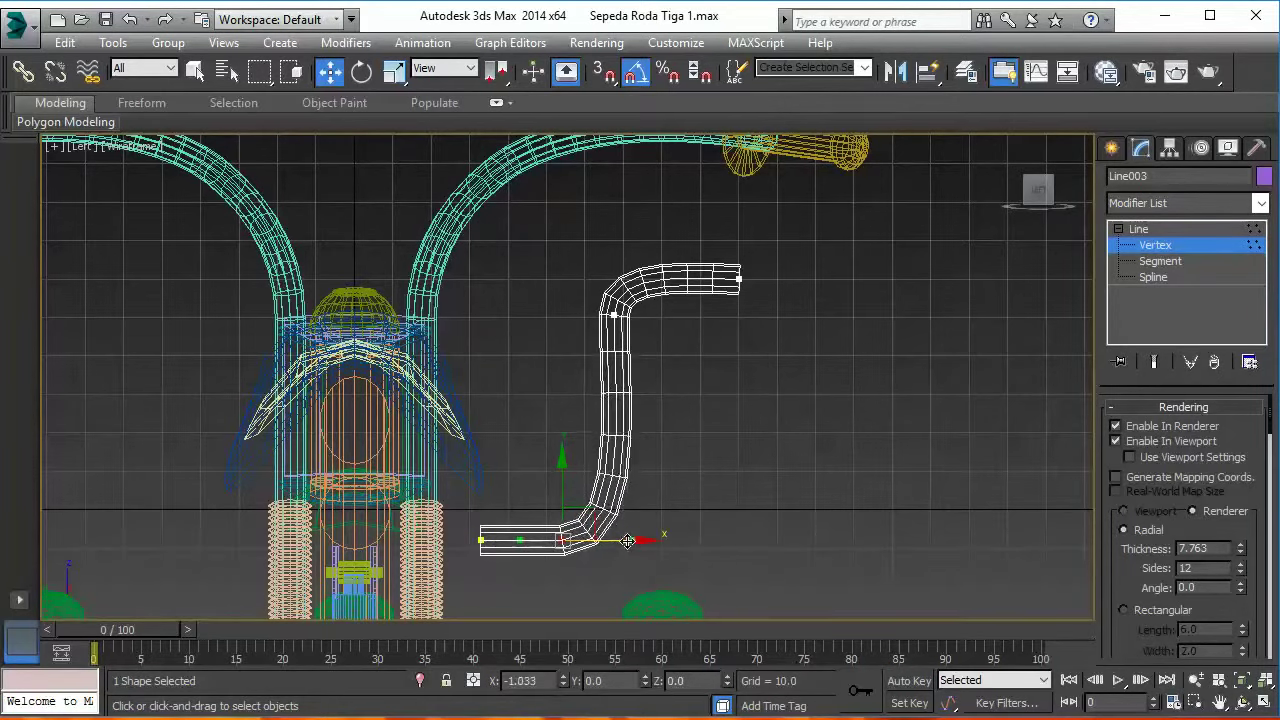
- Convert the top run's end vertex to Bezier and pull its handle to curve the top bend
click(614, 315)
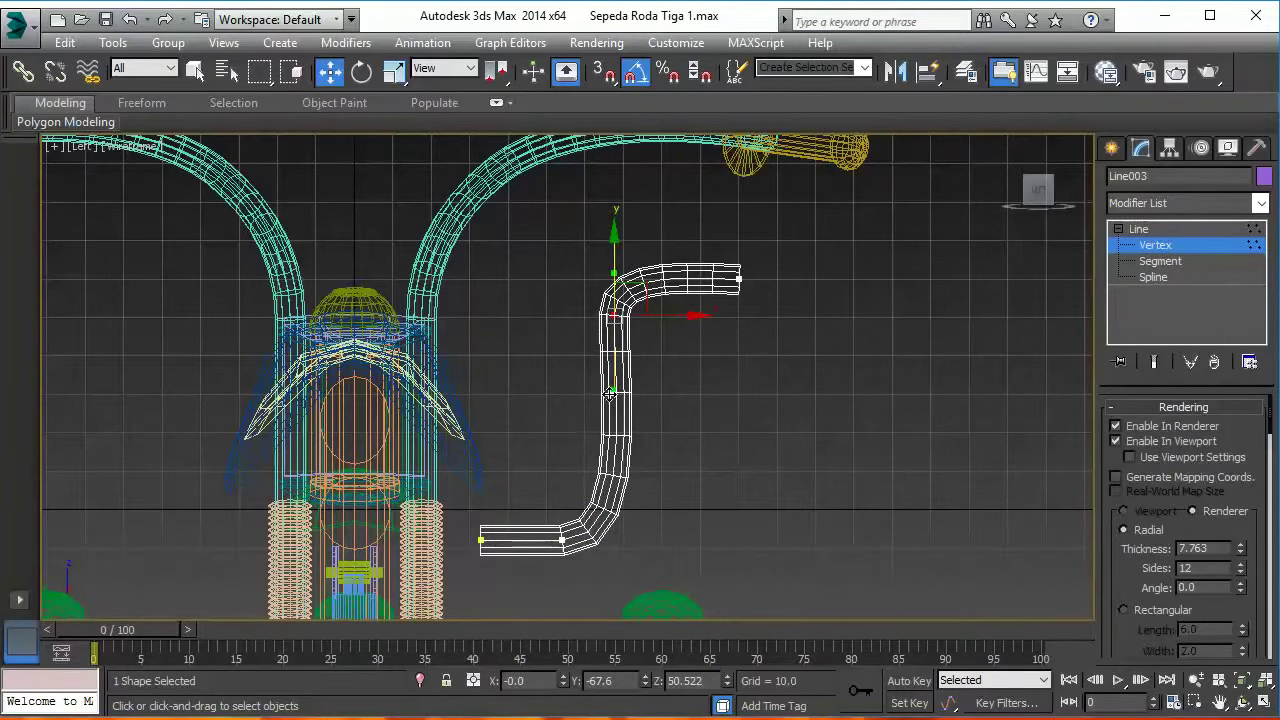
click(612, 497)
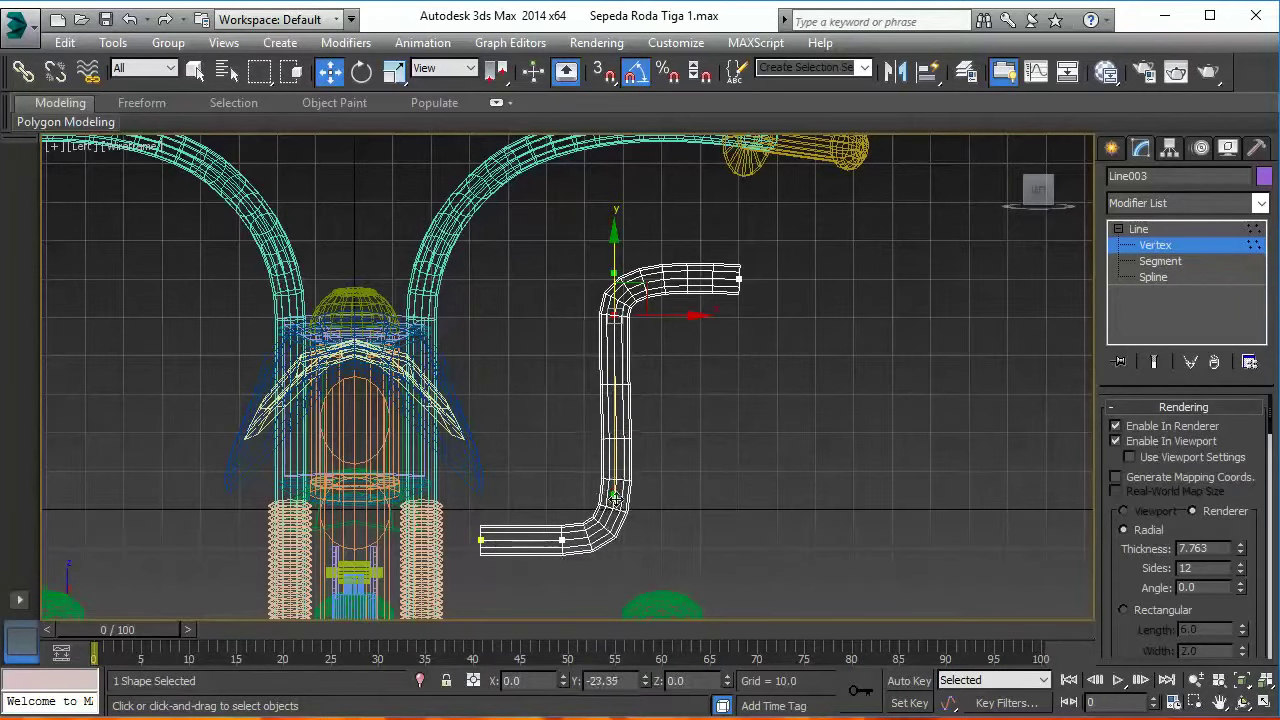
click(741, 278)
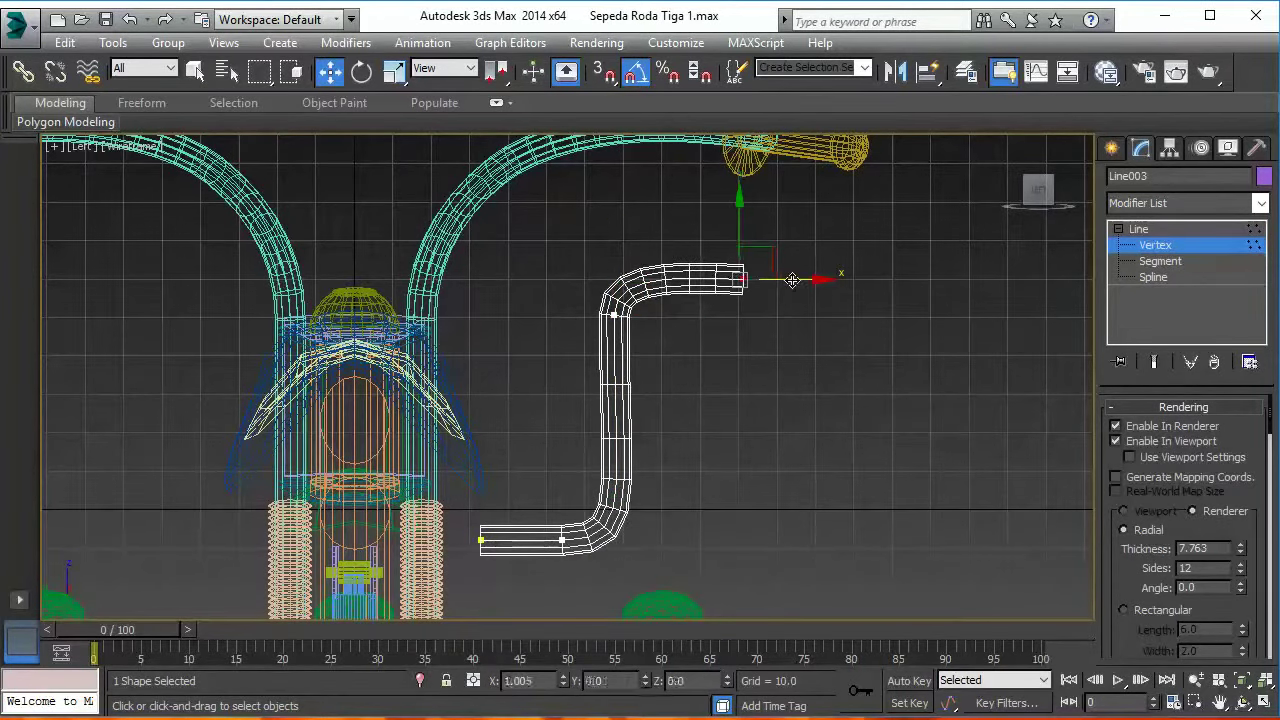
right_click(705, 256)
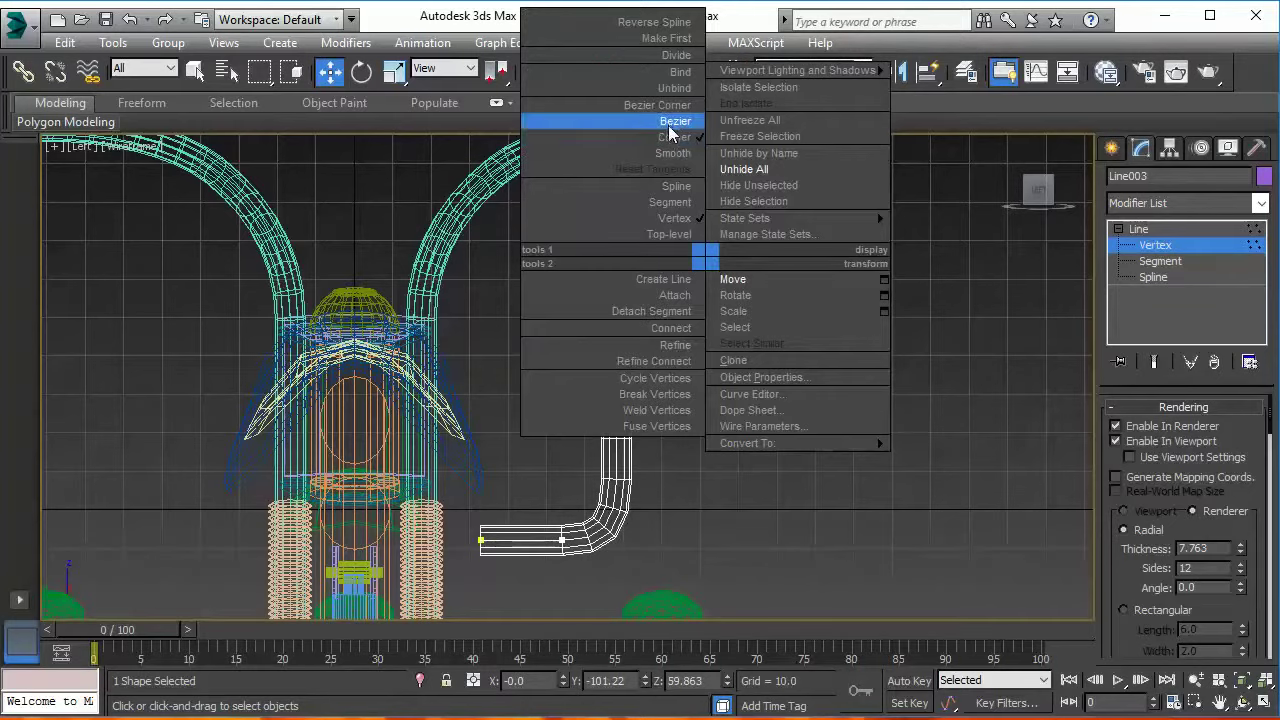
click(674, 122)
drag(679, 273, 648, 272)
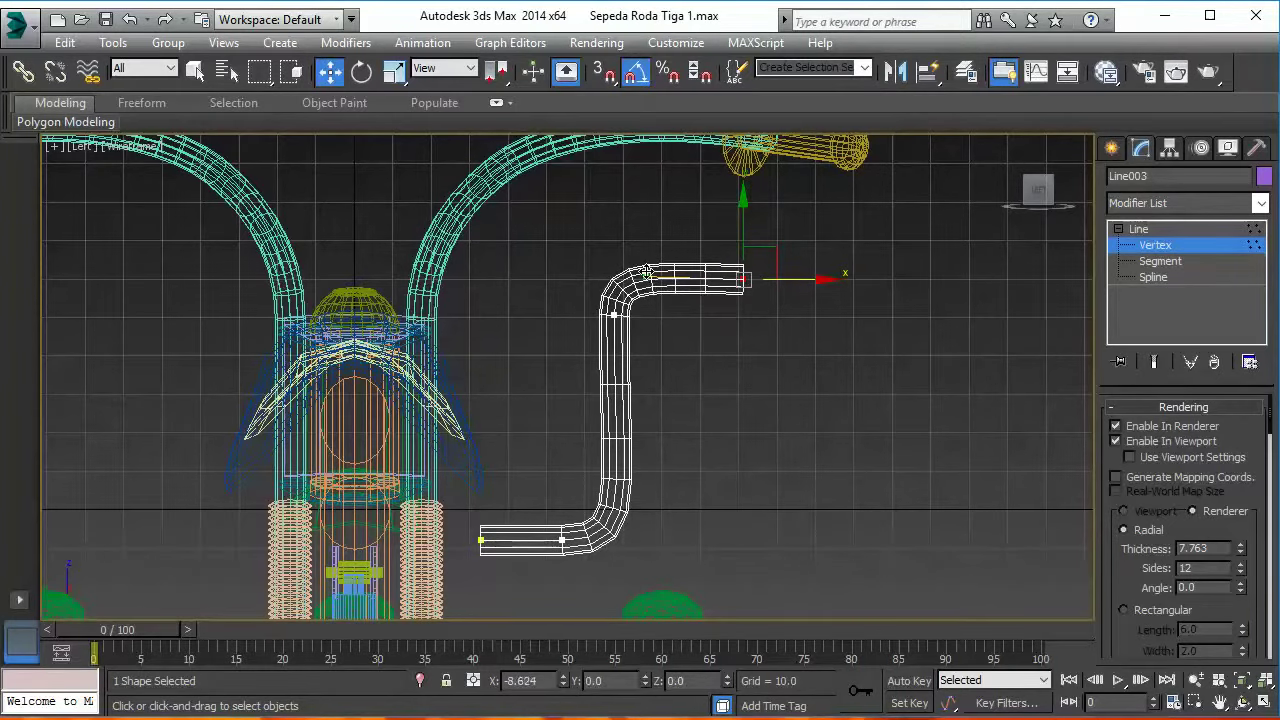
- Exit vertex editing and reselect the whole Line003 tube
click(1140, 232)
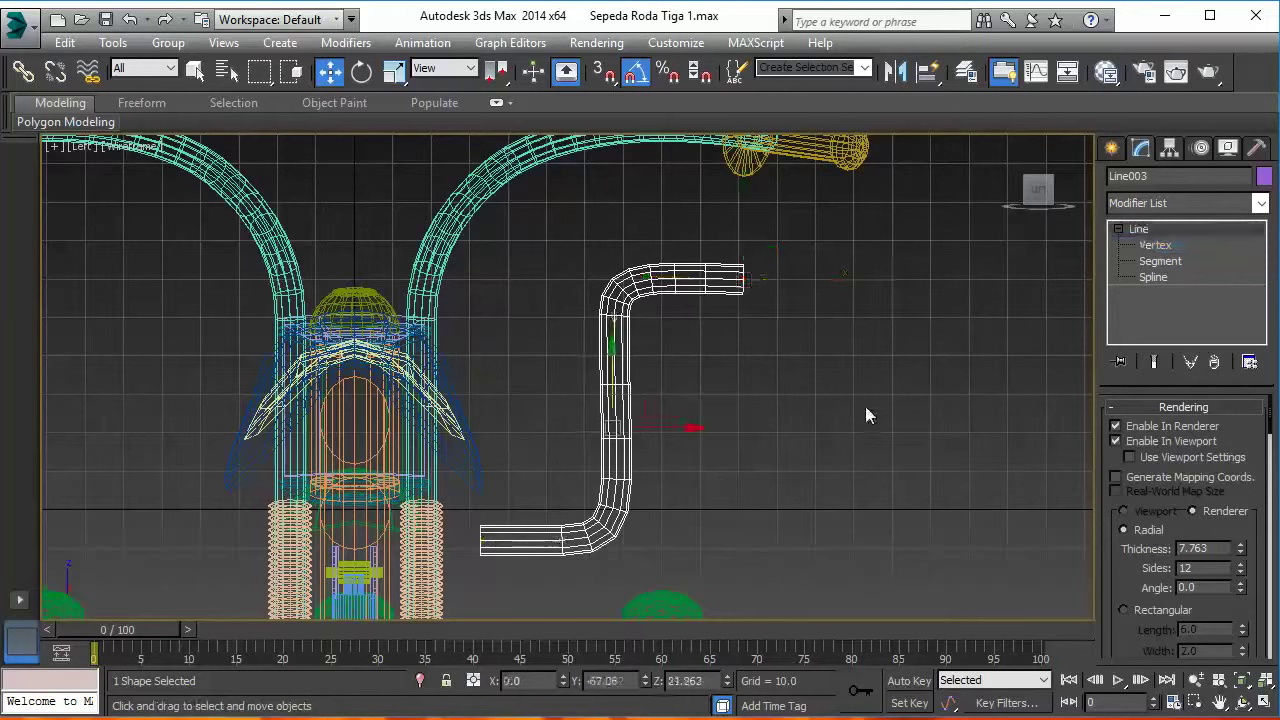
click(892, 393)
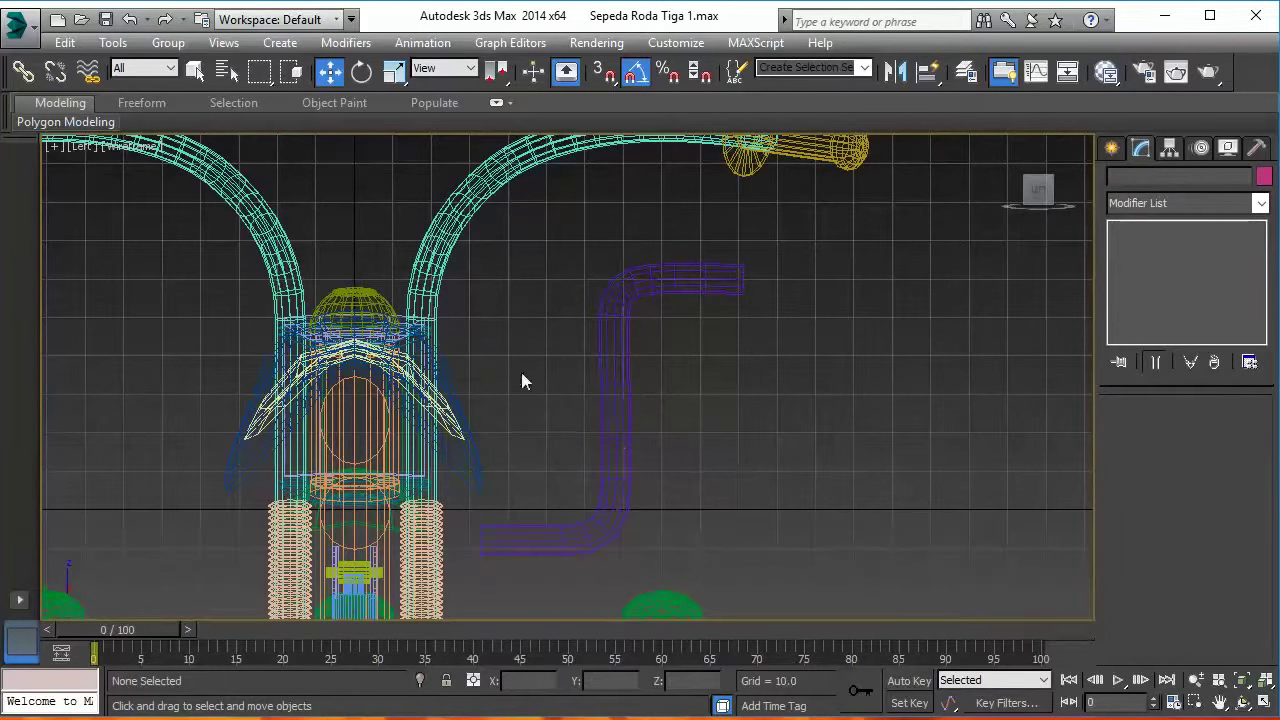
drag(508, 366, 688, 428)
- Switch to Perspective, zoom out and orbit to a shaded near-front view of the whole tricycle
key(p)
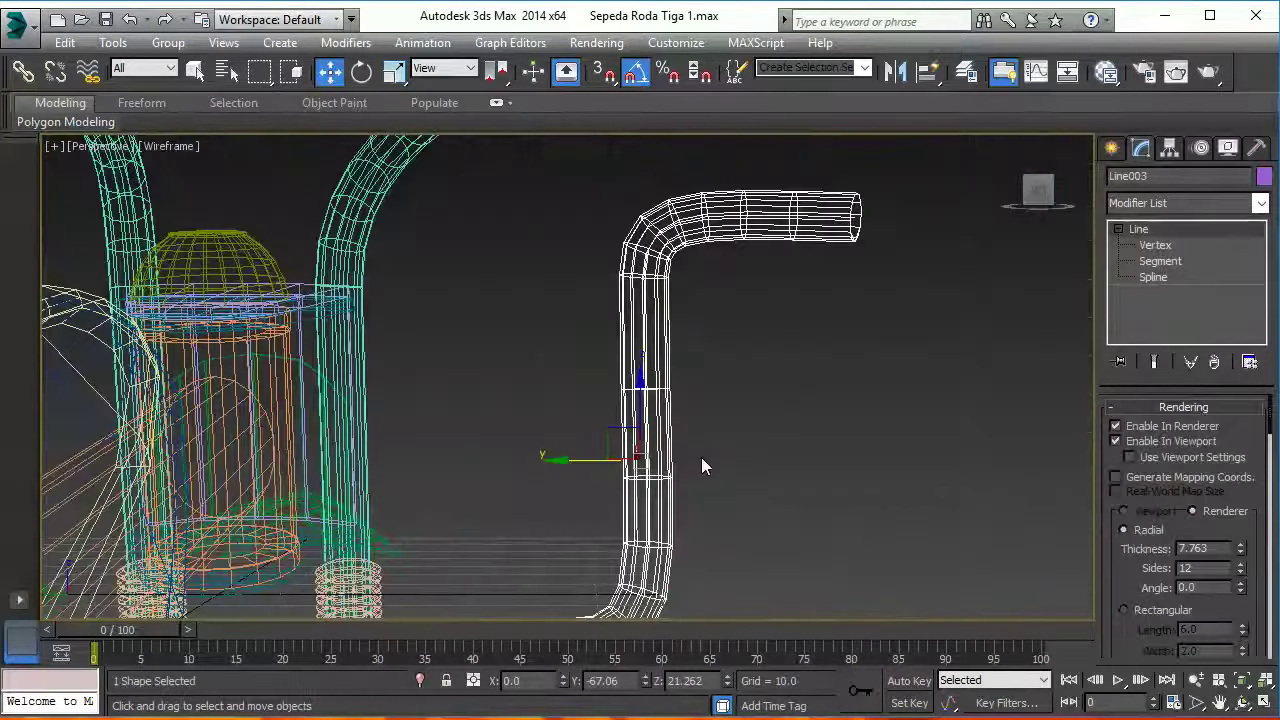
scroll(701, 457, down, 5)
mouse_move(550, 521)
alt+middle_down()
mouse_move(398, 386)
mouse_move(434, 417)
mouse_move(476, 403)
mouse_move(497, 492)
mouse_move(406, 400)
mouse_move(386, 400)
mouse_move(472, 425)
mouse_move(431, 498)
alt+middle_up()
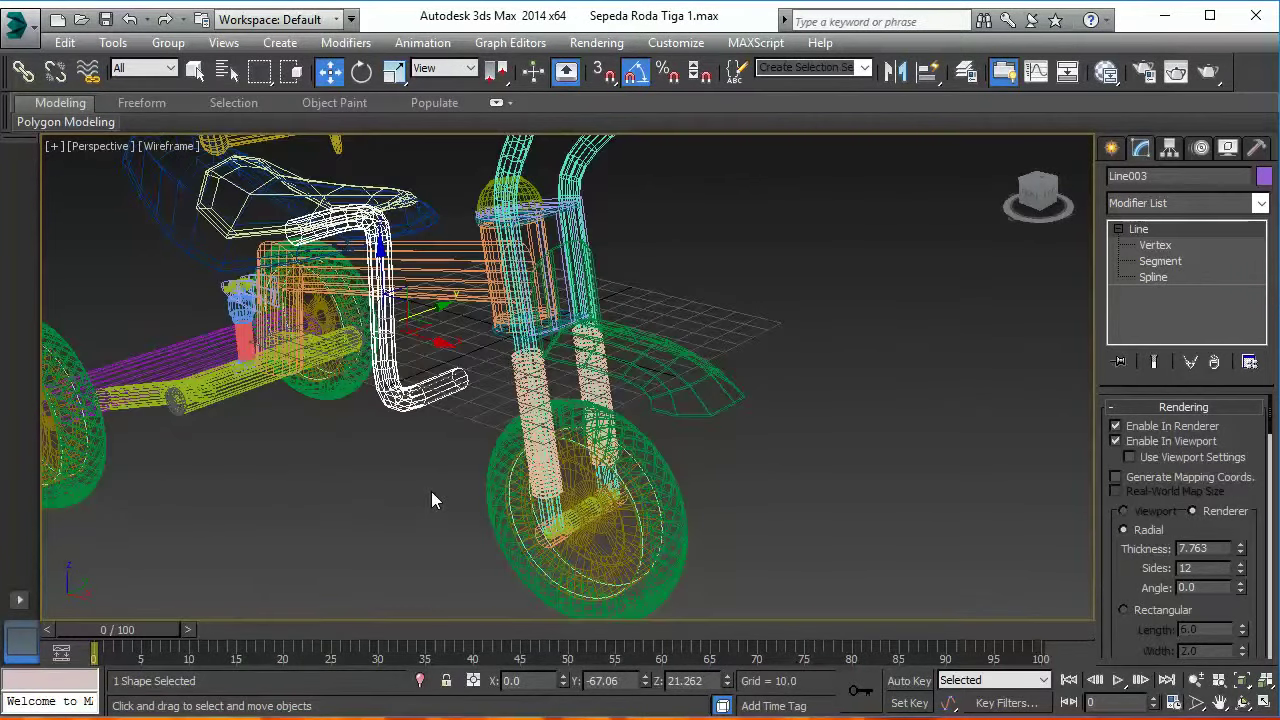
mouse_move(446, 465)
alt+middle_down()
mouse_move(366, 457)
mouse_move(350, 419)
mouse_move(389, 449)
mouse_move(408, 440)
mouse_move(434, 454)
mouse_move(439, 470)
alt+middle_up()
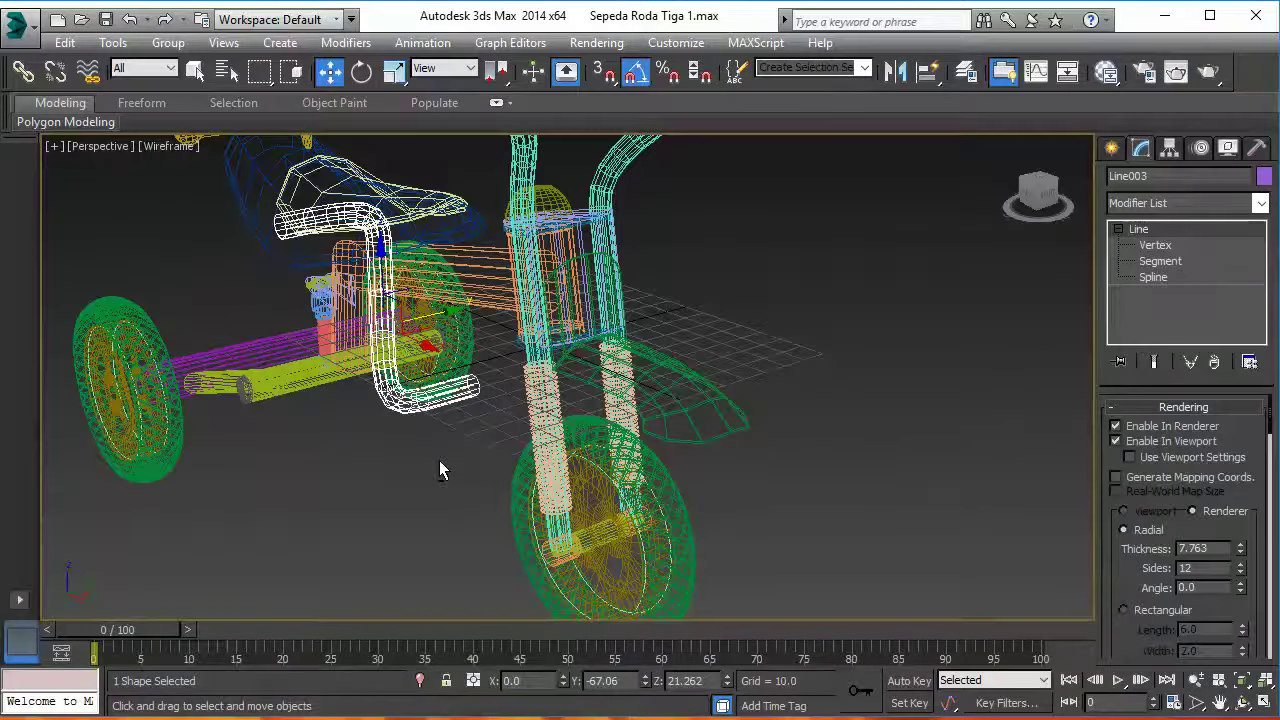
key(F3)
- Scale Line003 down to about 53% of its size
right_click(416, 382)
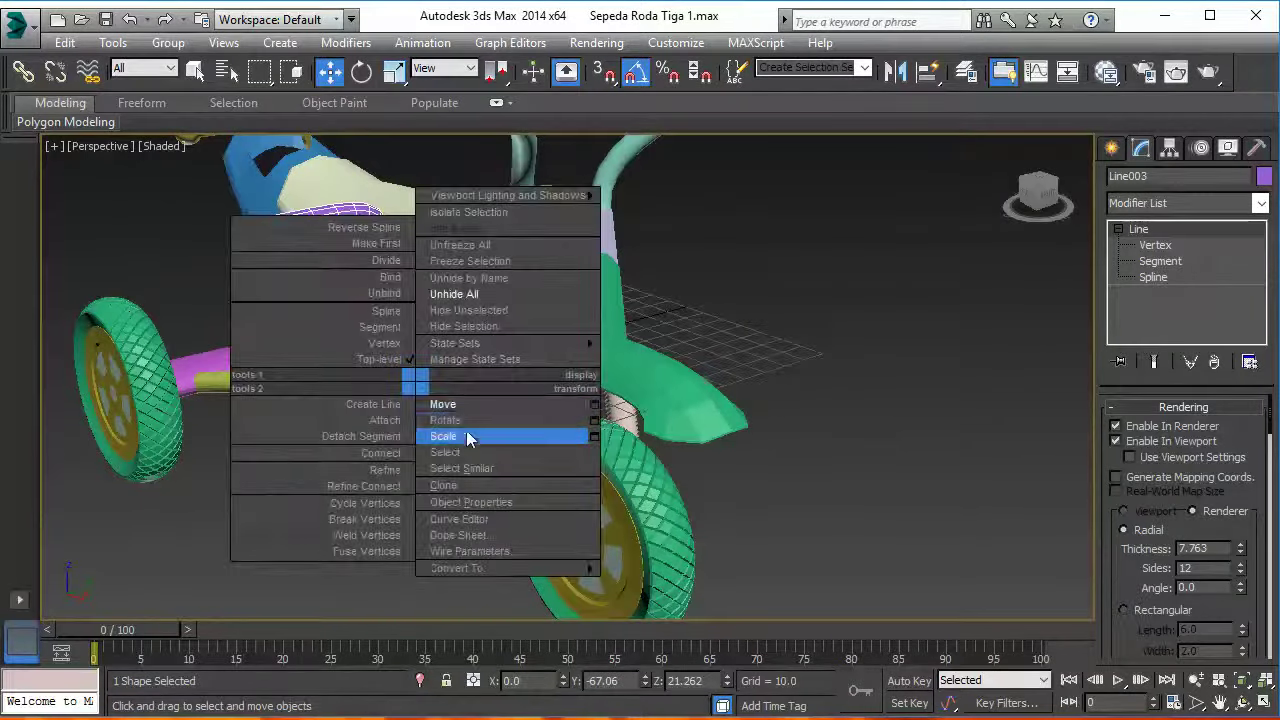
click(468, 437)
drag(371, 298, 376, 408)
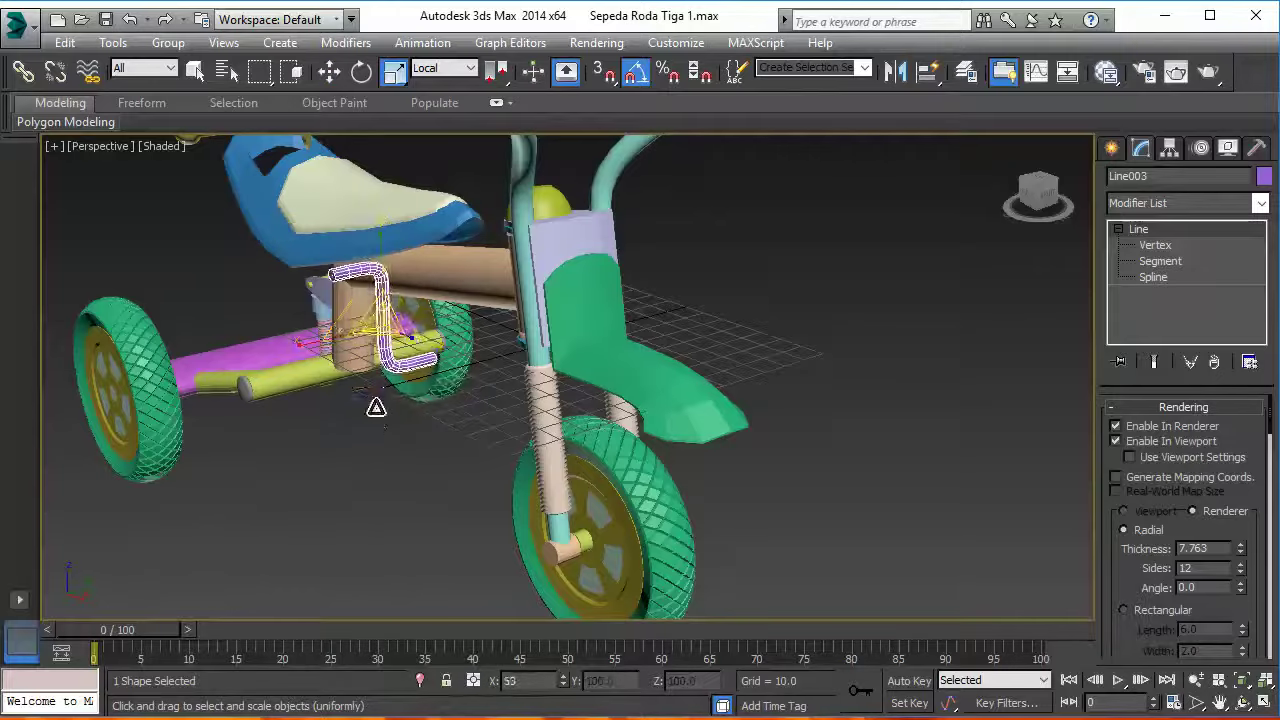
key(z)
scroll(360, 380, down, 5)
scroll(350, 360, down, 3)
scroll(342, 349, down, 2)
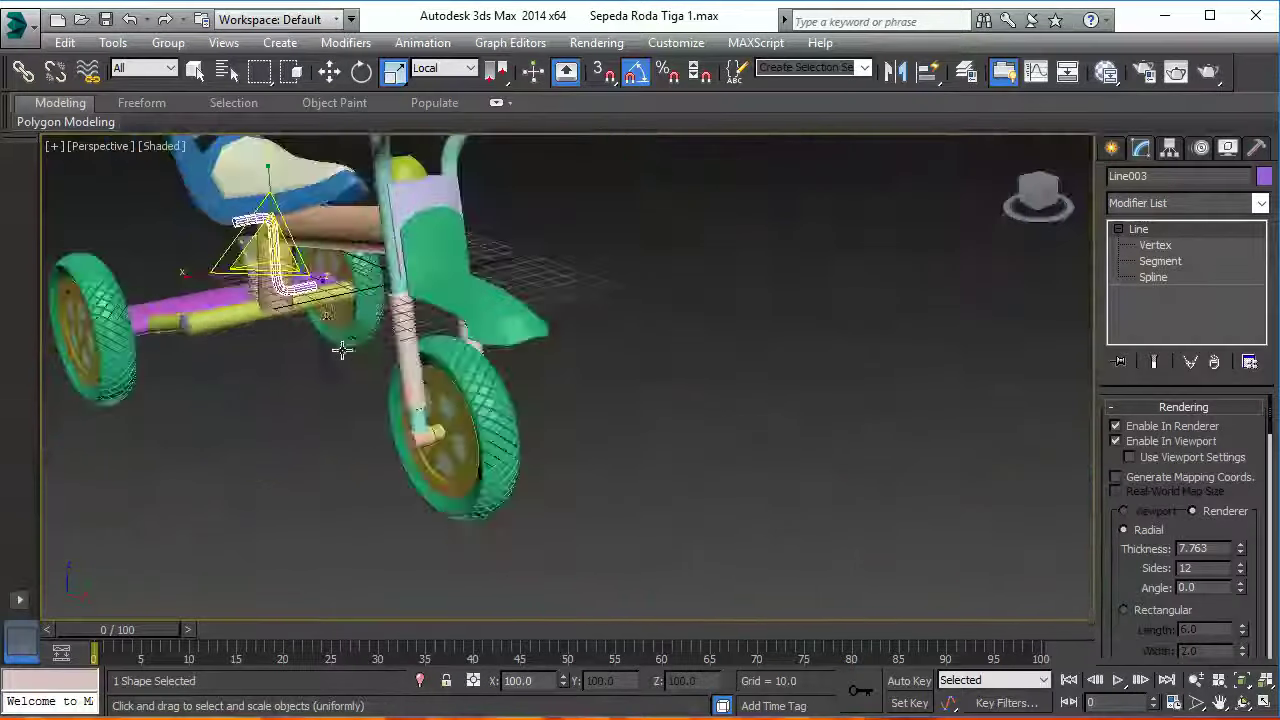
alt+middle_drag(342, 349, 366, 371)
- Move Line003 down beside the front wheel onto the fork
right_click(366, 371)
click(392, 371)
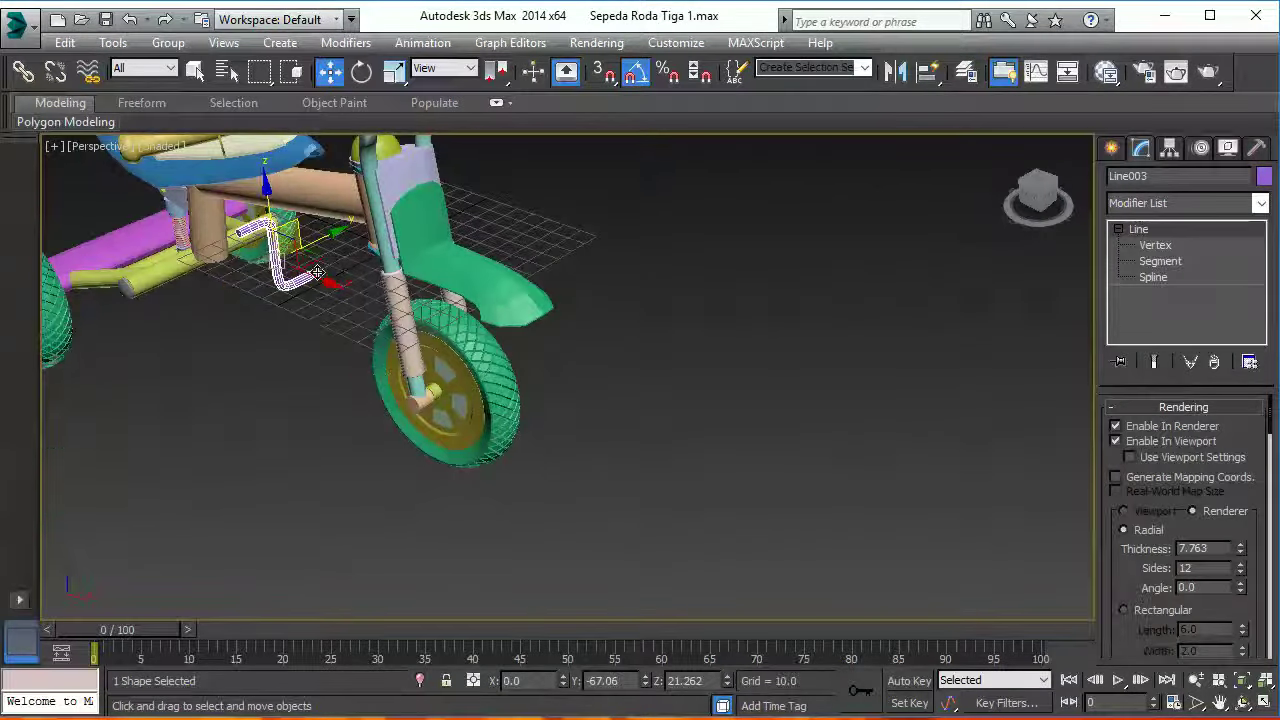
alt+middle_drag(316, 273, 310, 230)
mouse_move(310, 230)
mouse_down()
mouse_move(365, 385)
mouse_move(430, 430)
mouse_up()
alt+middle_drag(430, 432, 639, 454)
drag(344, 394, 259, 394)
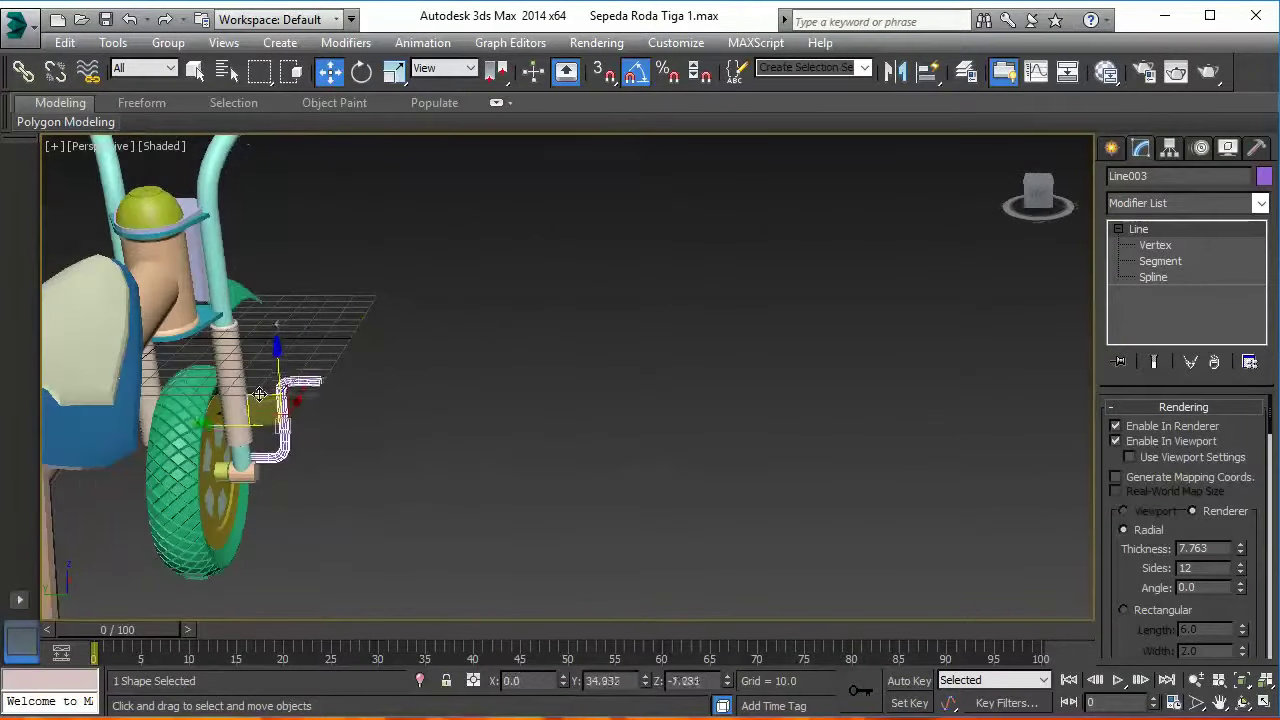
- In the Front view, move Line003 right of the fork to about X 45.483, Z -50.879
key(f)
key(z)
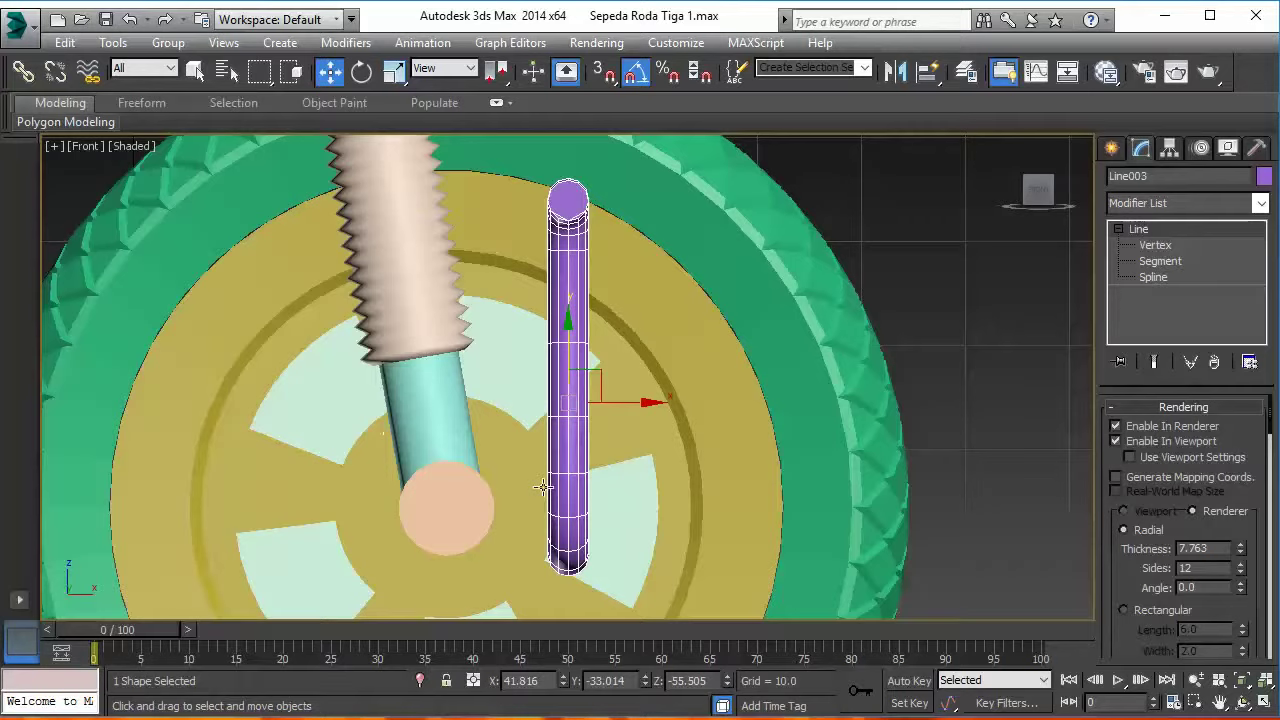
drag(603, 373, 480, 322)
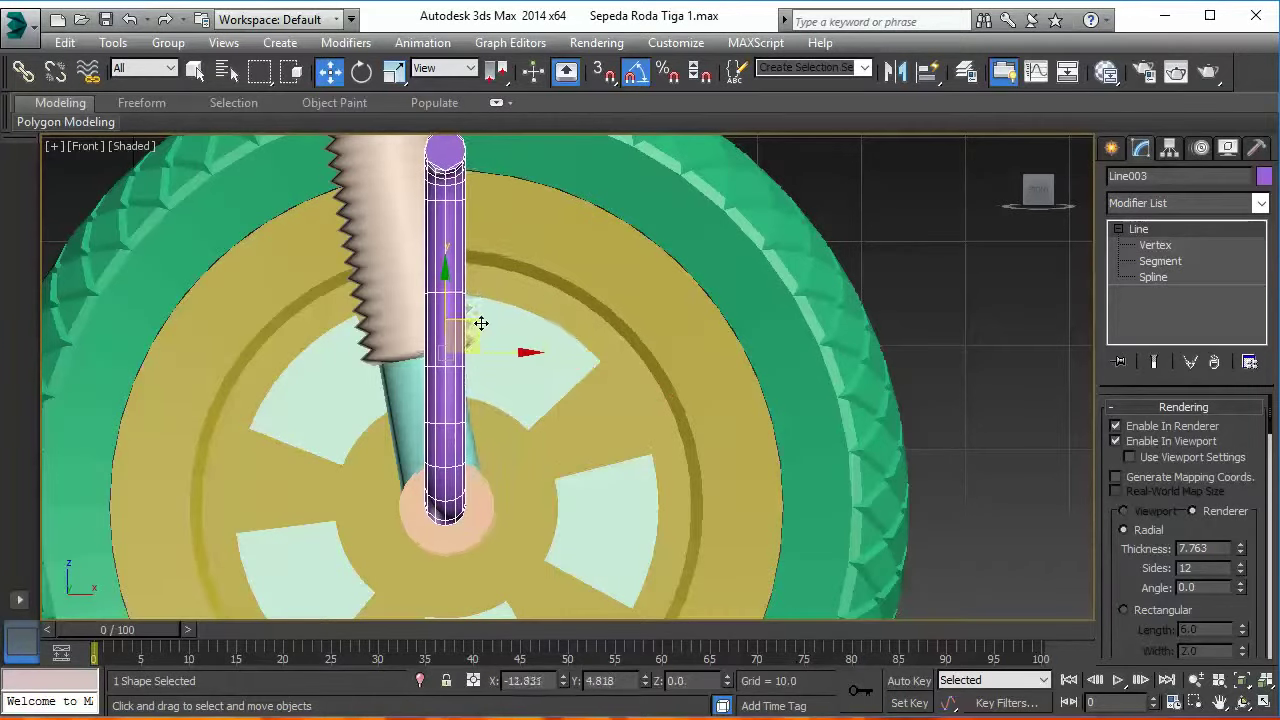
middle_drag(592, 418, 612, 343)
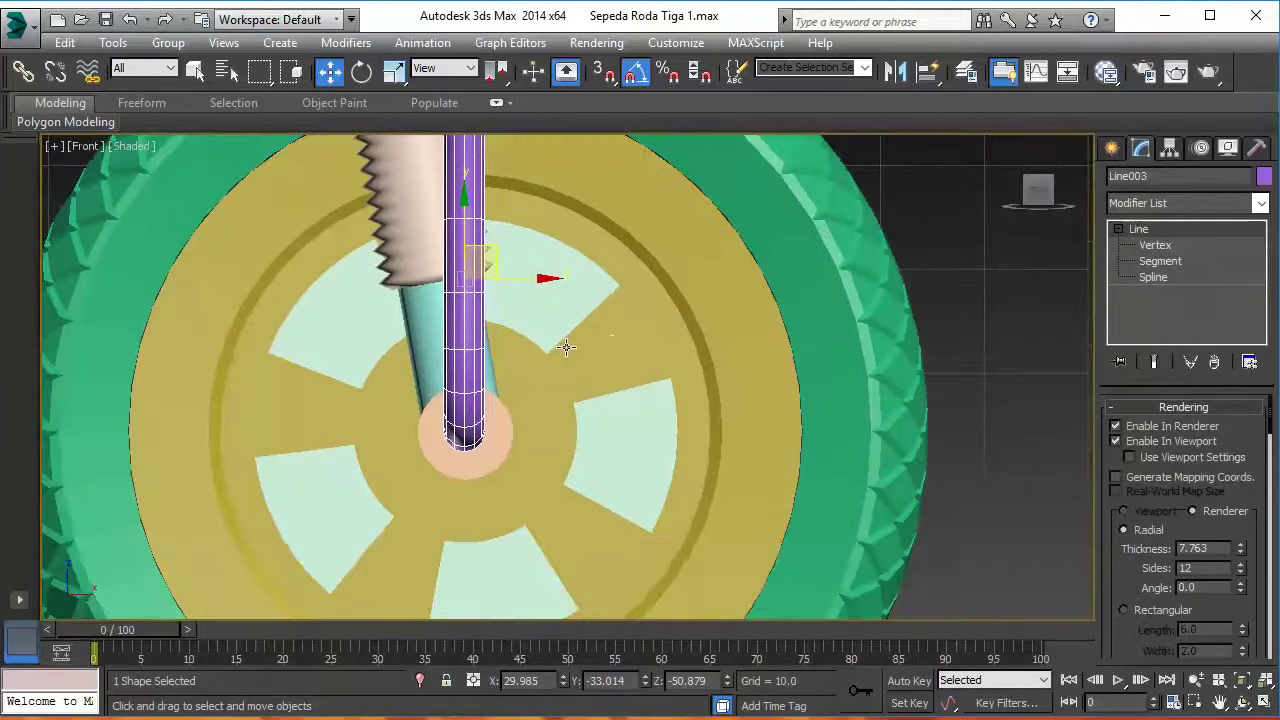
key(F3)
scroll(551, 363, up, 2)
middle_drag(534, 386, 531, 423)
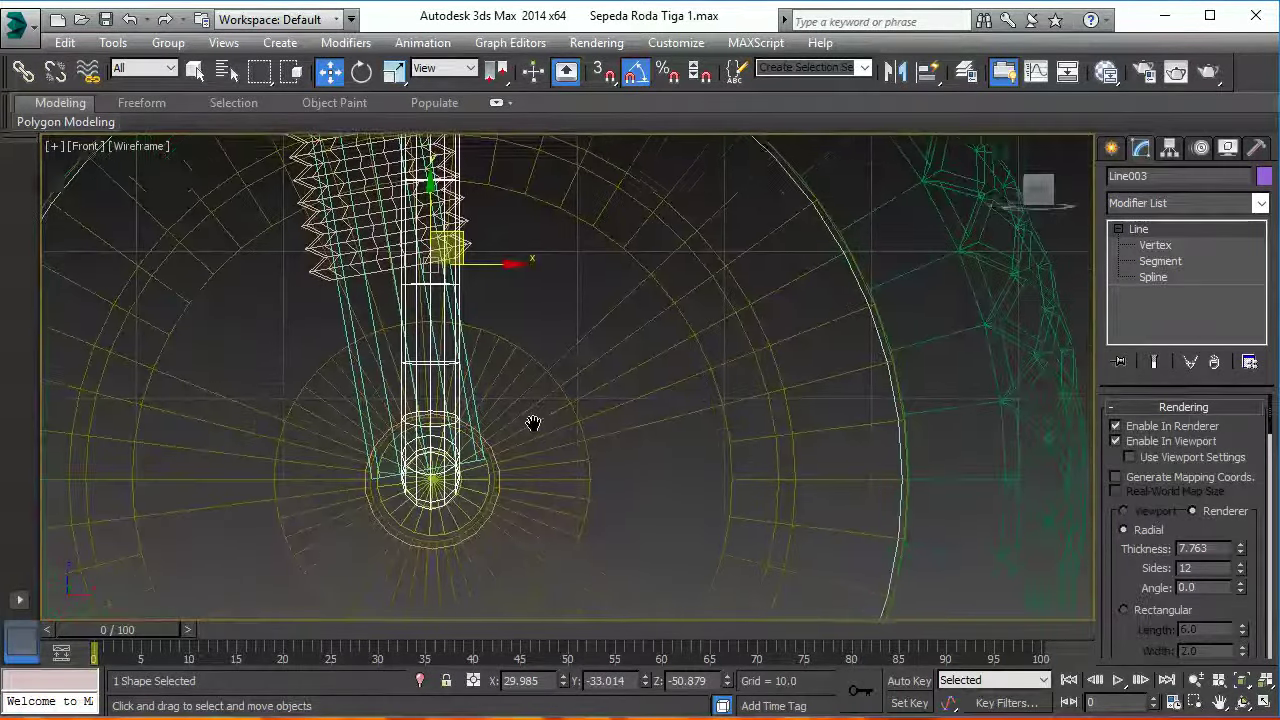
scroll(548, 422, up, 2)
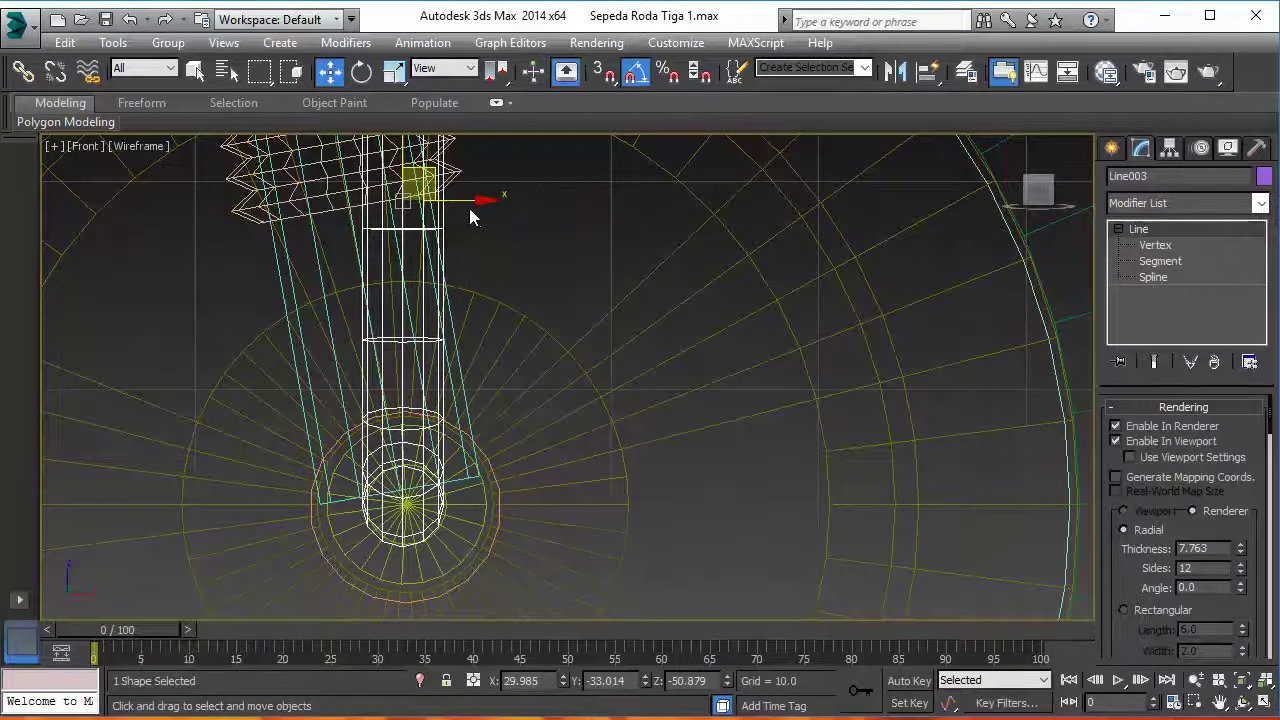
drag(471, 216, 788, 213)
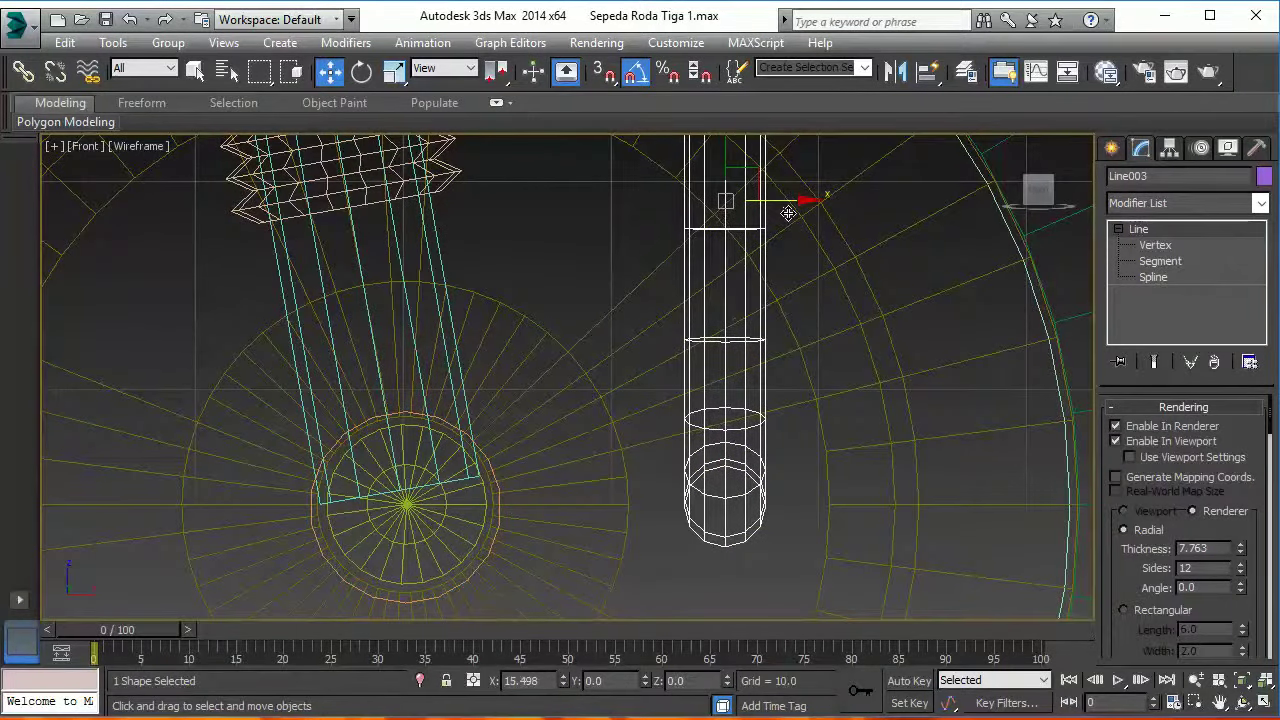
middle_drag(794, 237, 729, 372)
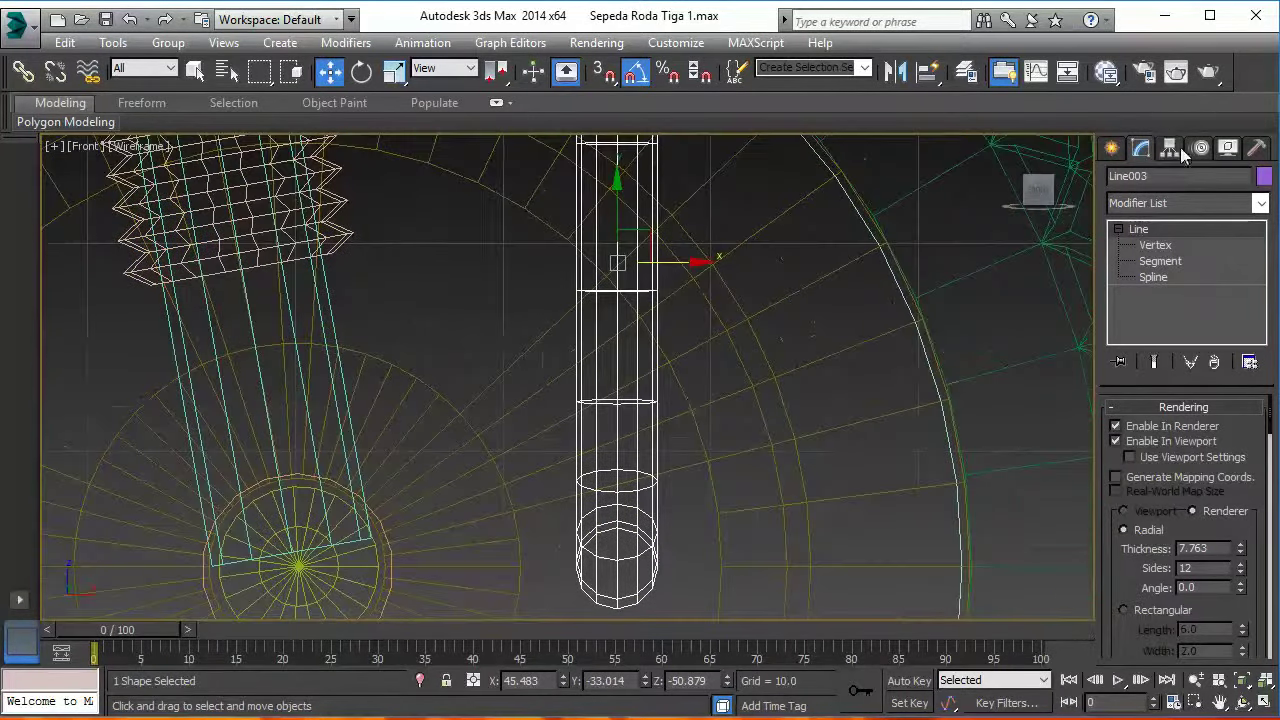
click(1170, 148)
click(1186, 274)
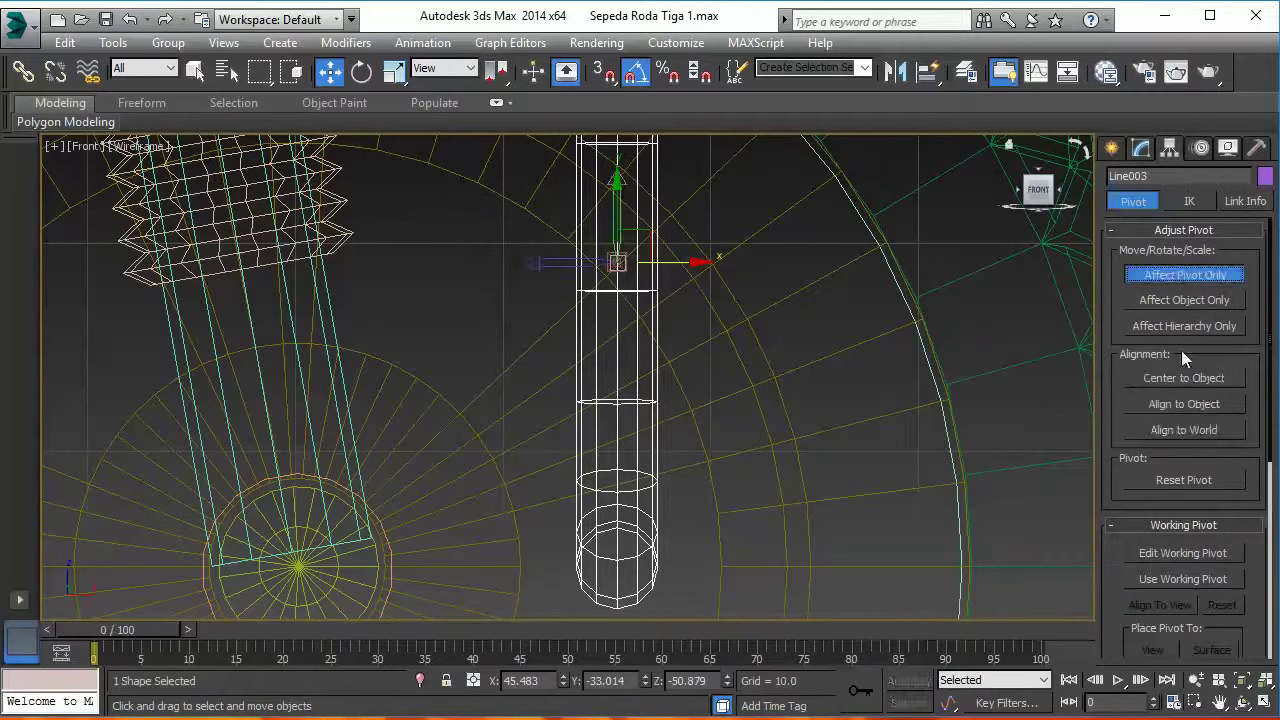
scroll(601, 193, up, 1)
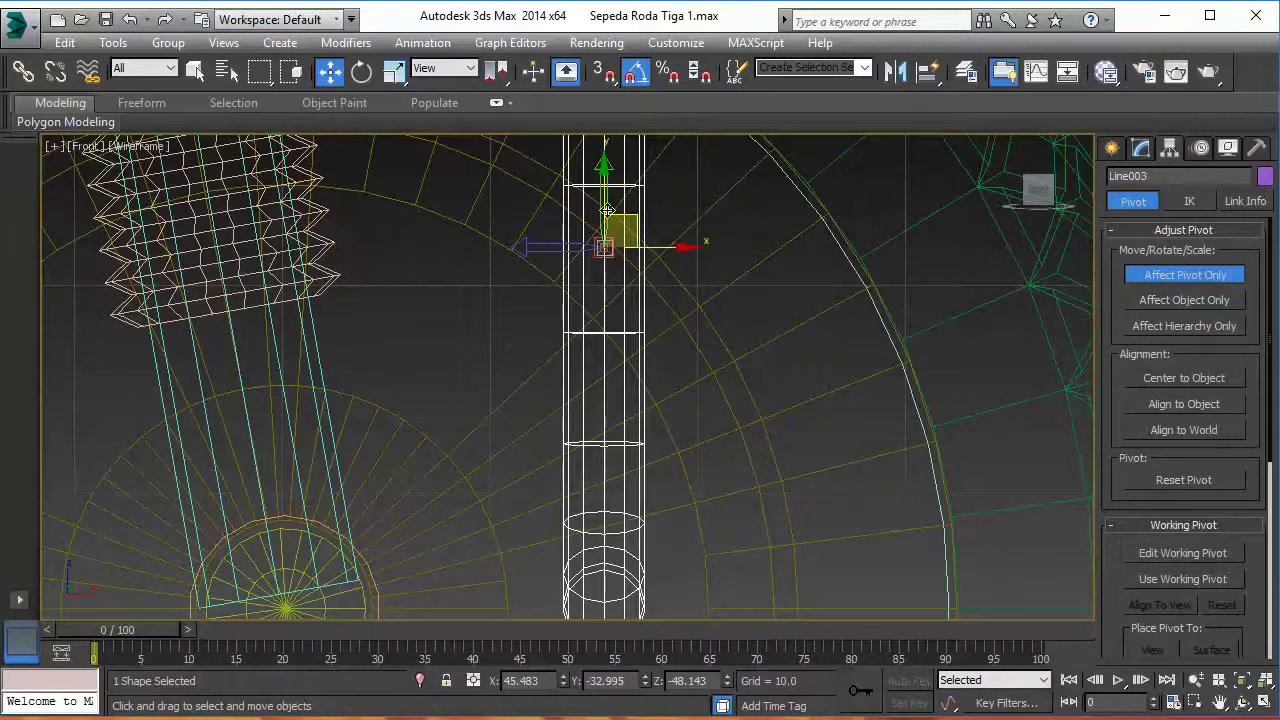
drag(601, 193, 600, 371)
middle_drag(600, 371, 573, 218)
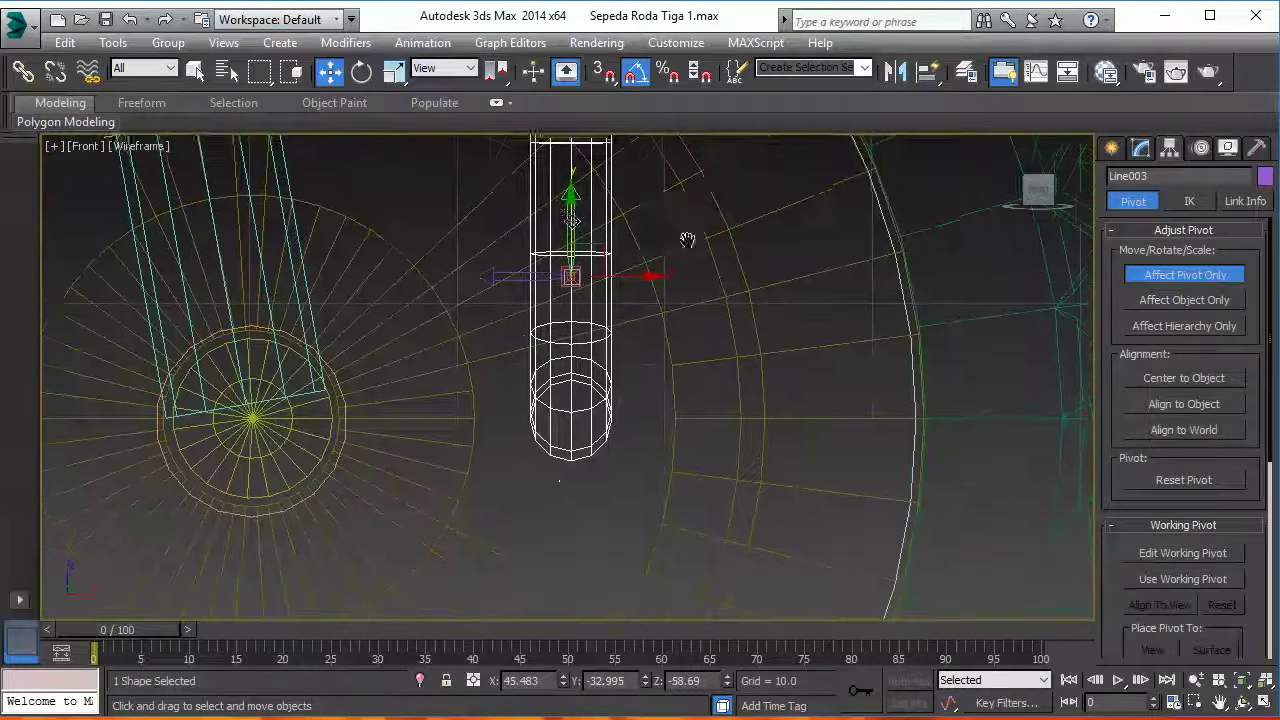
drag(569, 218, 576, 354)
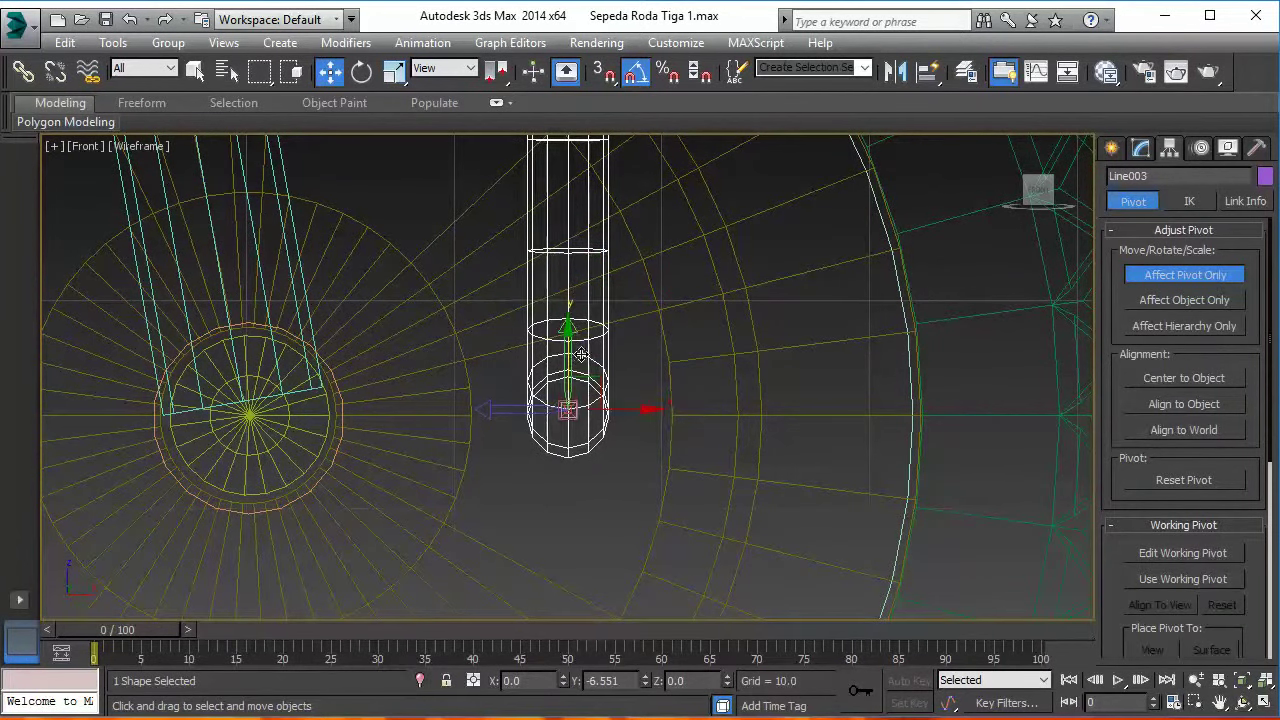
click(1181, 271)
mouse_move(668, 409)
alt+middle_down()
mouse_move(271, 406)
mouse_move(296, 418)
mouse_move(651, 374)
mouse_move(600, 415)
alt+middle_up()
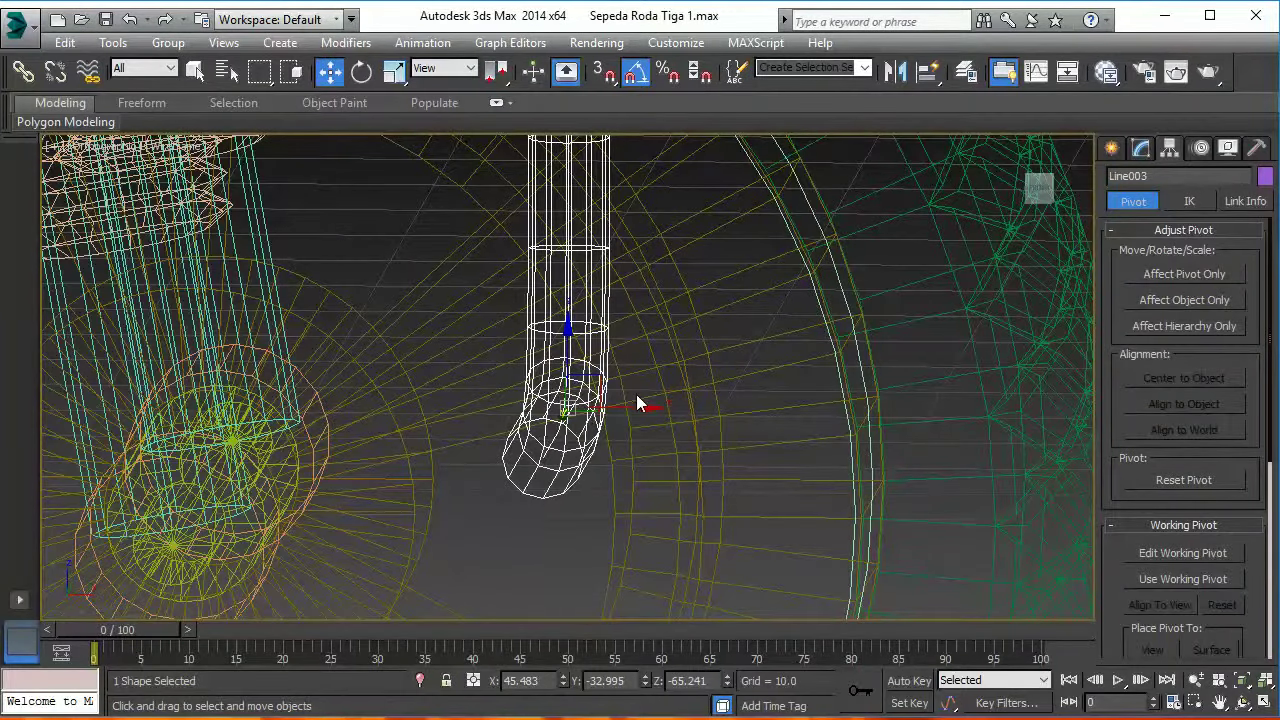
key(z)
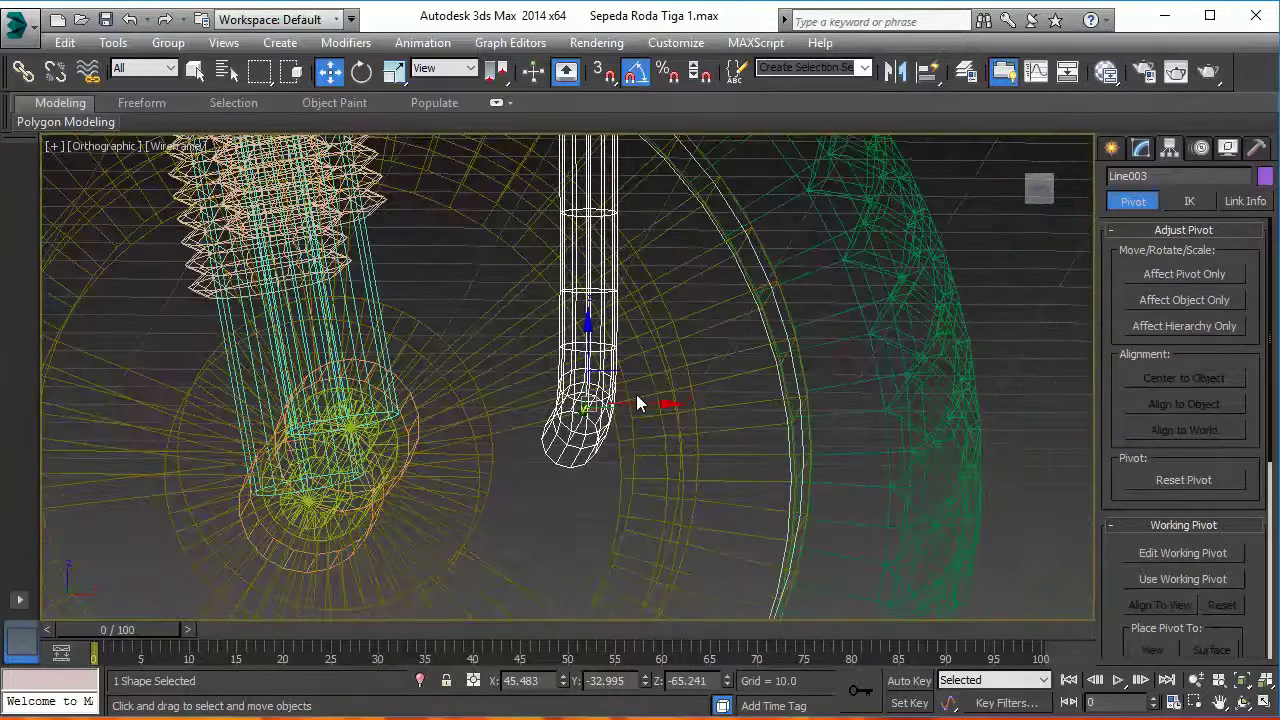
key(f)
key(z)
middle_drag(636, 435, 657, 309)
drag(612, 370, 463, 363)
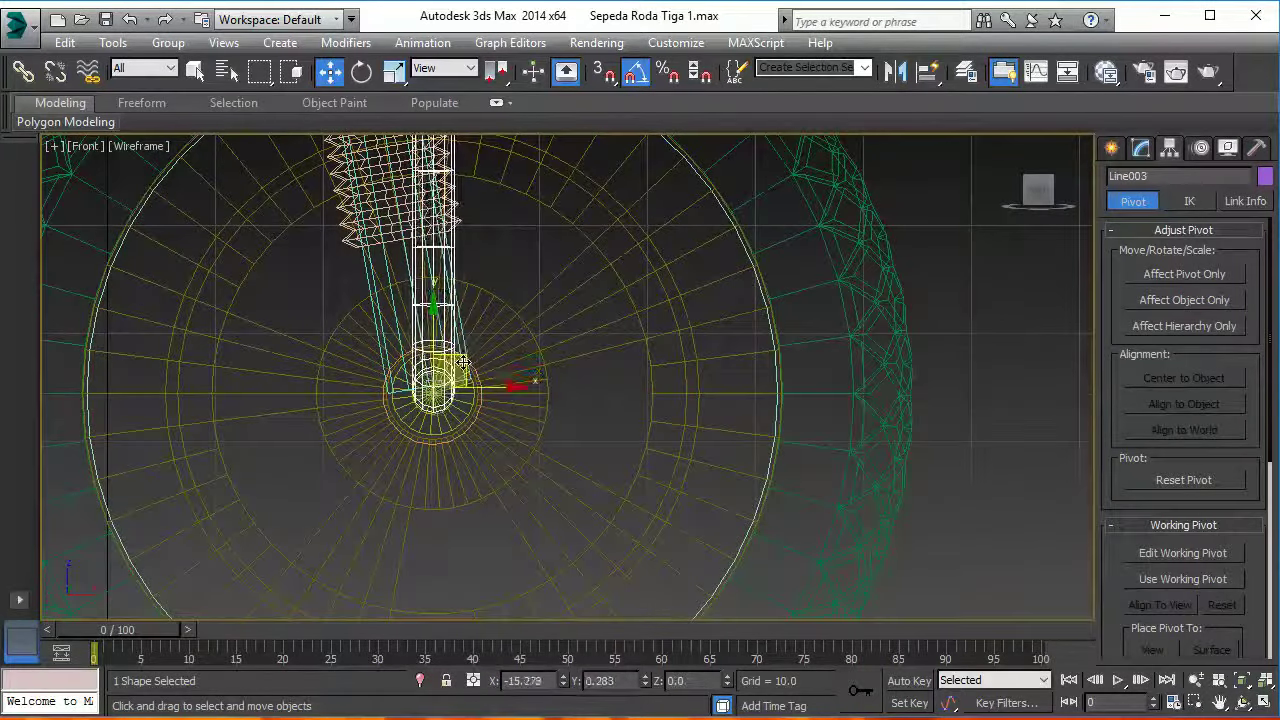
key(p)
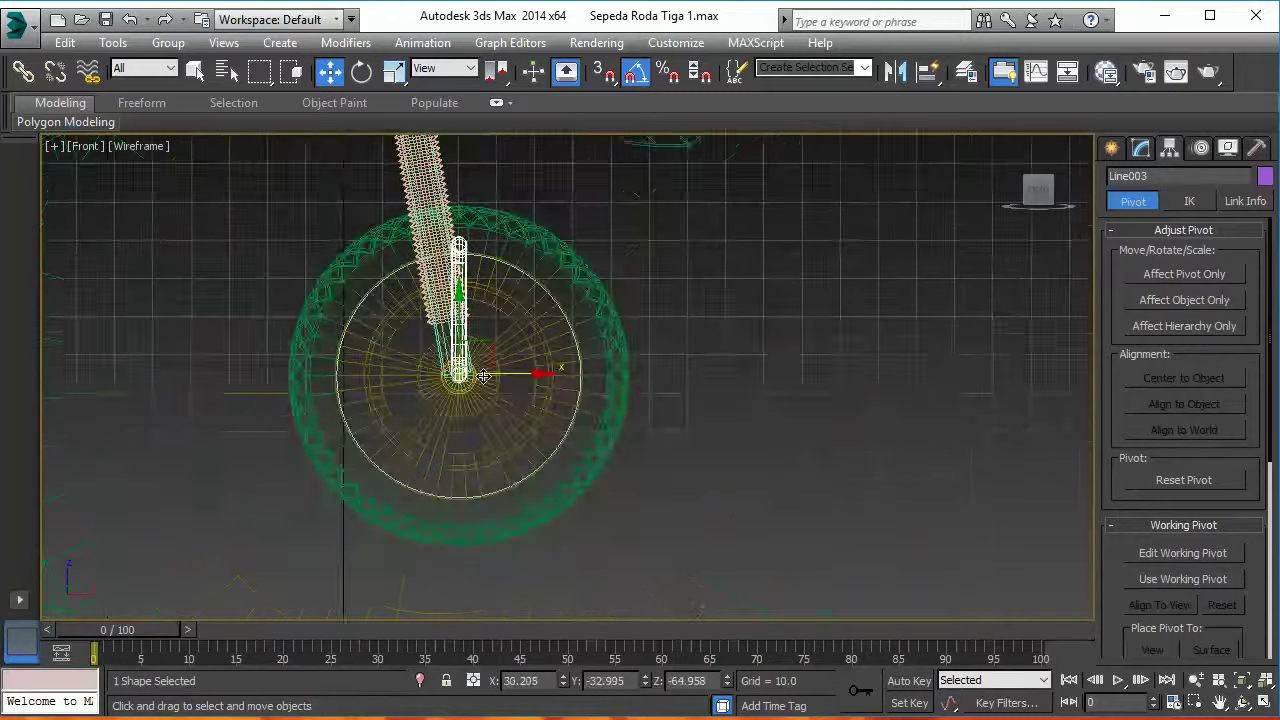
alt+middle_drag(463, 363, 473, 415)
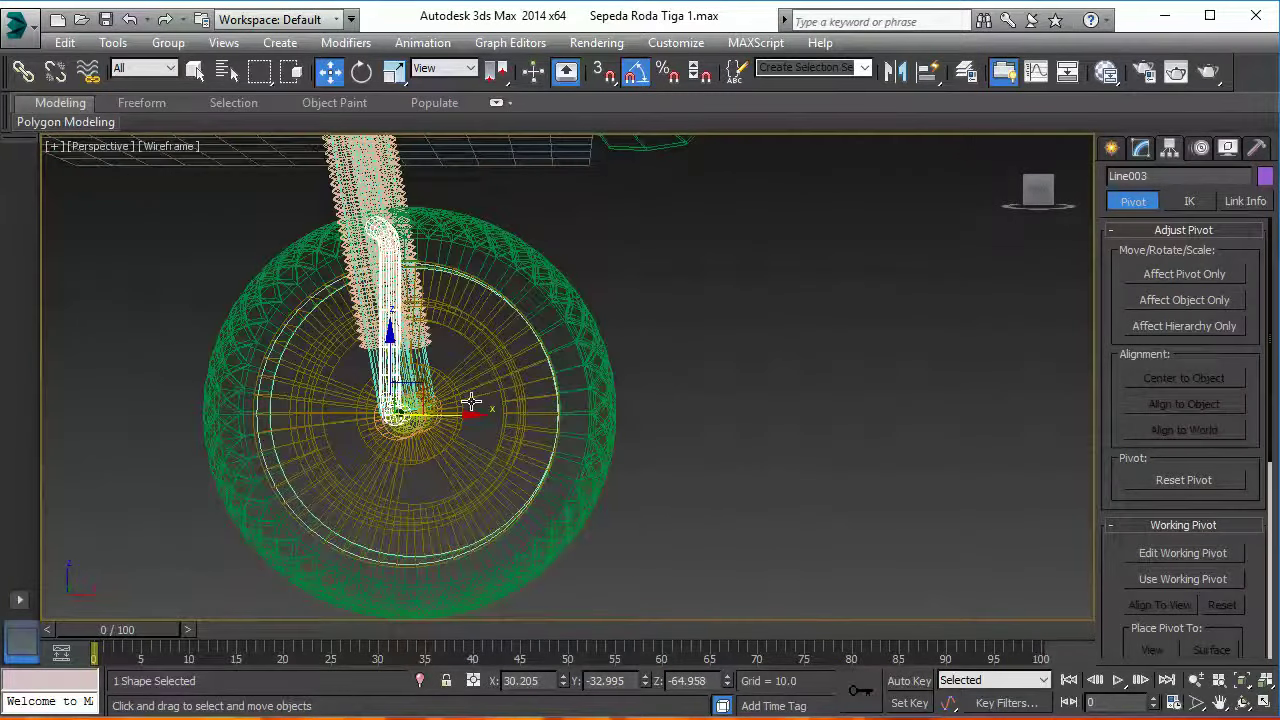
scroll(473, 415, down, 3)
scroll(520, 425, down, 5)
mouse_move(594, 434)
alt+middle_down()
mouse_move(626, 452)
mouse_move(651, 434)
mouse_move(674, 457)
mouse_move(686, 504)
mouse_move(646, 445)
alt+middle_up()
key(alt+Tab)
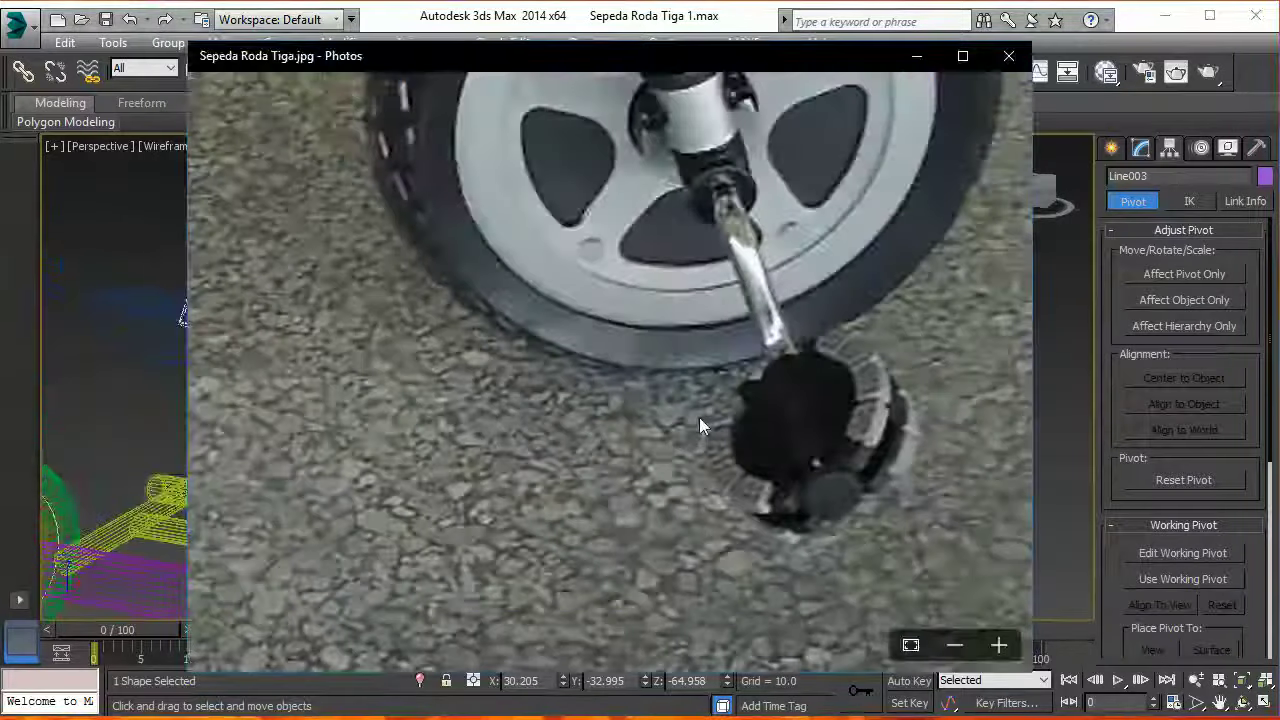
scroll(699, 417, down, 3)
key(alt+Tab)
mouse_move(581, 400)
alt+middle_down()
mouse_move(594, 367)
mouse_move(211, 369)
mouse_move(258, 402)
alt+middle_up()
key(f)
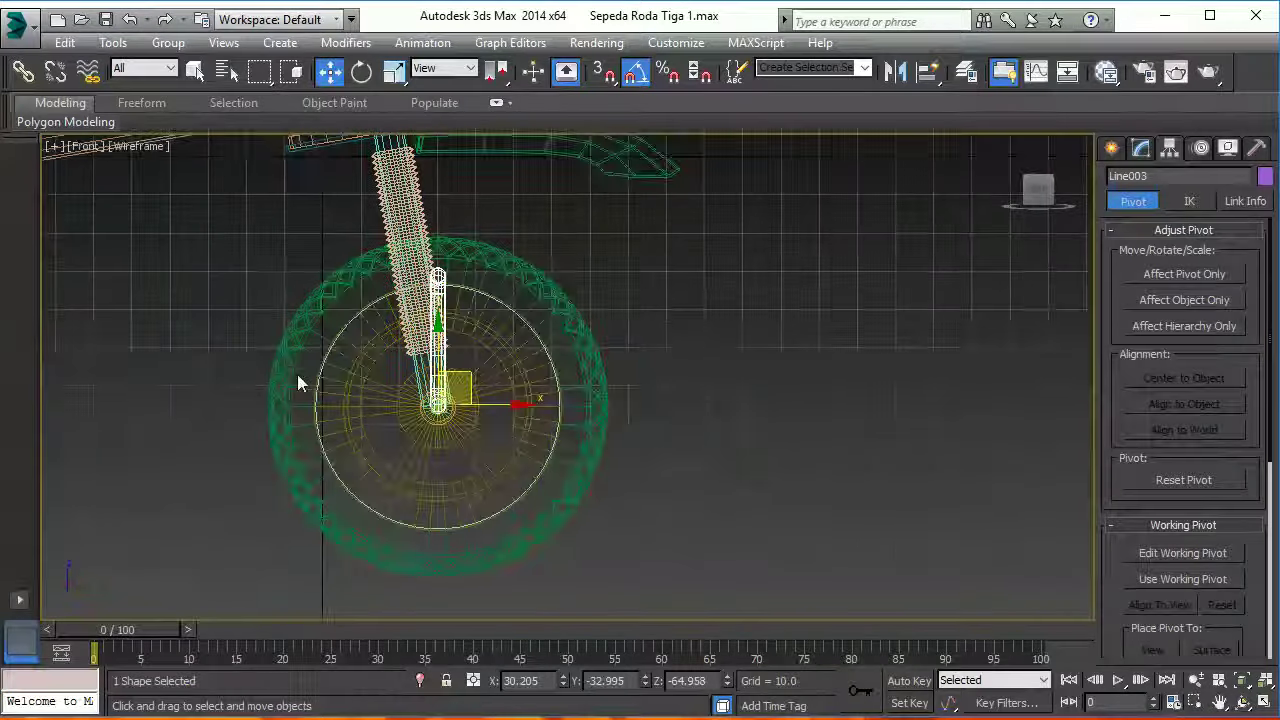
- Scale the white crank arm at the front wheel hub down to about 92%
scroll(394, 366, up, 2)
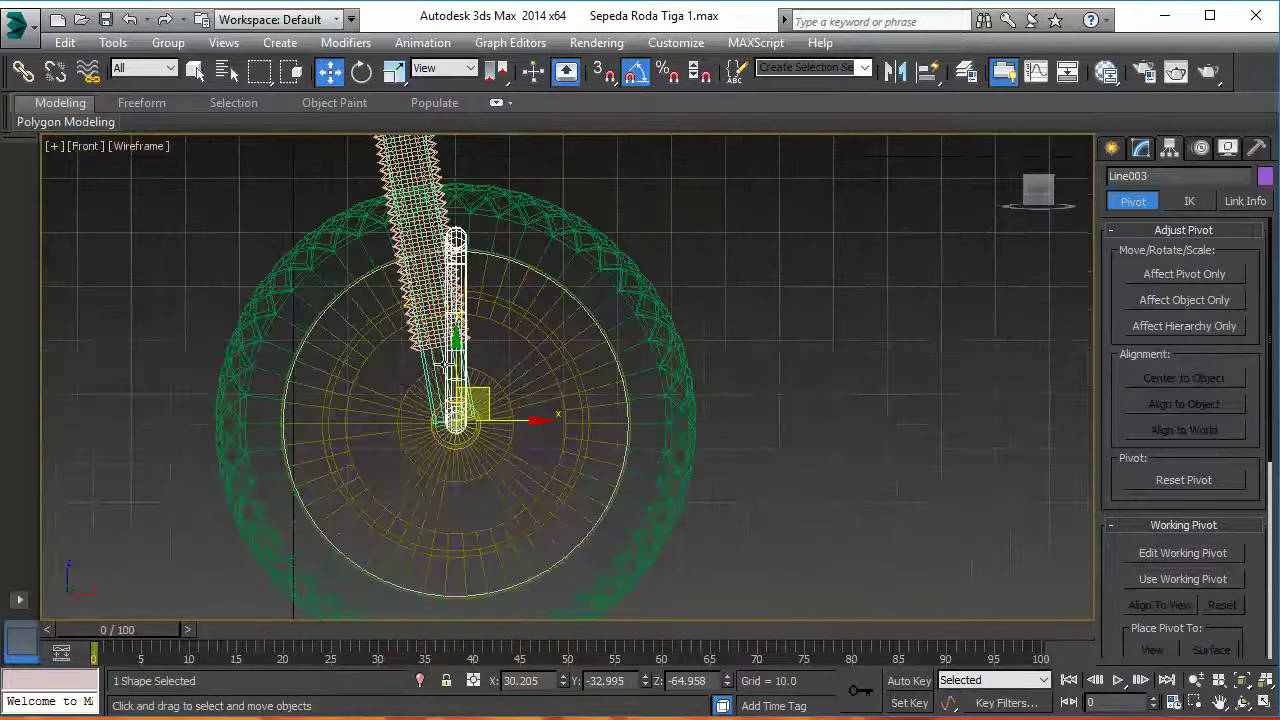
right_click(457, 360)
click(492, 413)
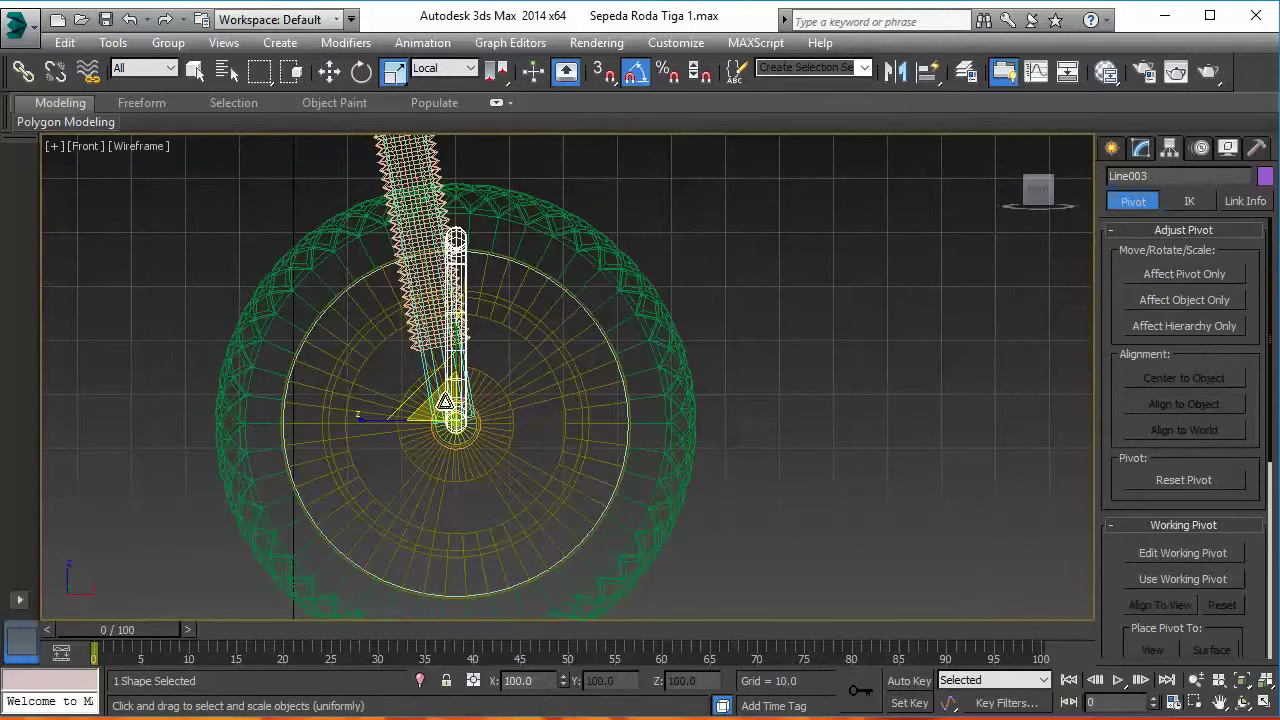
drag(444, 409, 462, 413)
- Return to a shaded Perspective view, clear the selection and orbit to an oblique front-wheel view
key(p)
mouse_move(500, 414)
alt+middle_down()
mouse_move(380, 417)
mouse_move(600, 443)
mouse_move(620, 433)
mouse_move(374, 420)
mouse_move(291, 357)
alt+middle_up()
key(F3)
click(566, 430)
scroll(537, 471, up, 3)
scroll(556, 471, up, 3)
scroll(297, 334, up, 2)
scroll(374, 278, up, 2)
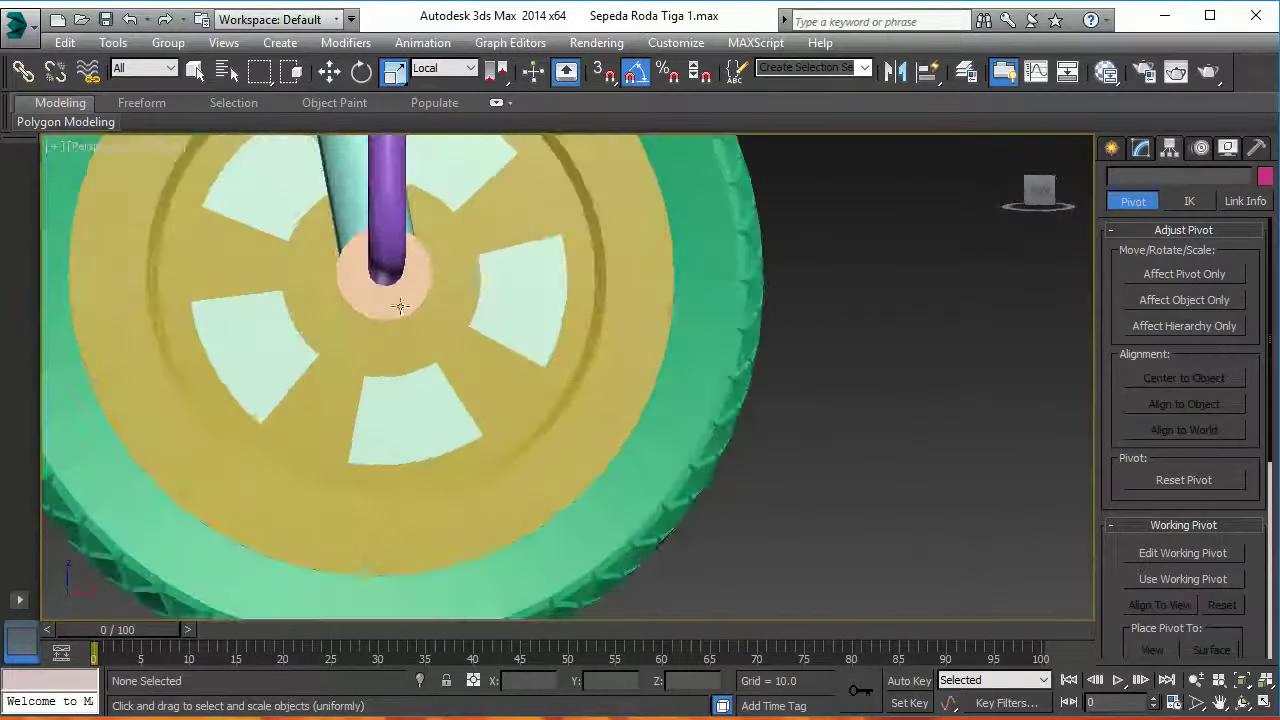
scroll(399, 306, down, 2)
mouse_move(409, 337)
alt+middle_down()
mouse_move(452, 304)
mouse_move(540, 439)
alt+middle_up()
- Save the scene and bring the Sepeda Roda Tiga.jpg reference photo to the front
key(ctrl+s)
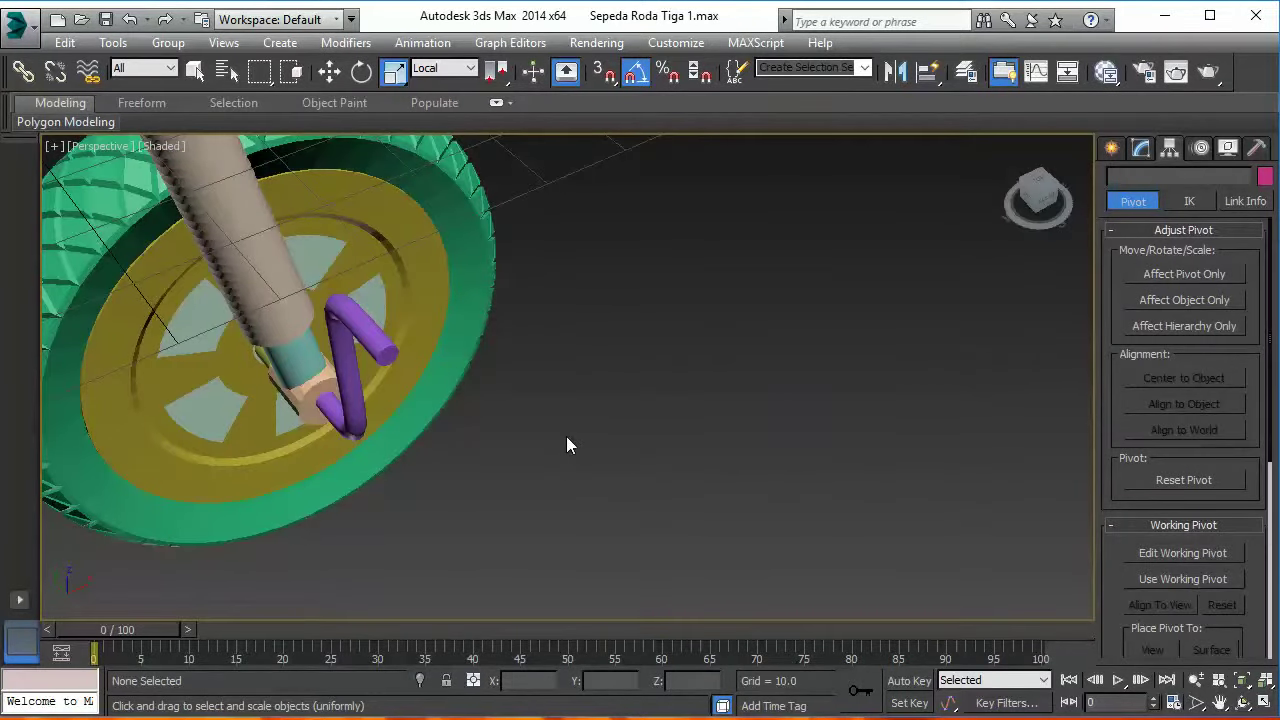
key(alt+Tab)
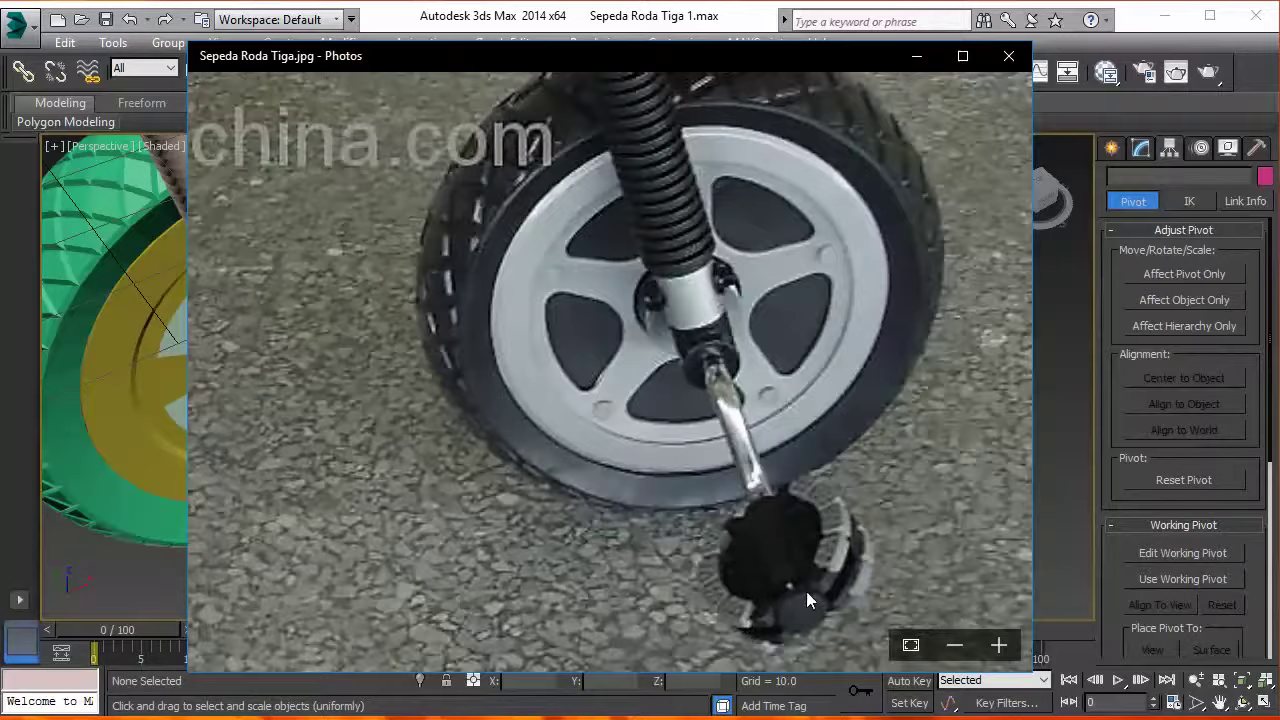
- Zoom the reference photo in on the black pedal and crank beside the front wheel
scroll(828, 600, down, 1)
scroll(828, 600, down, 2)
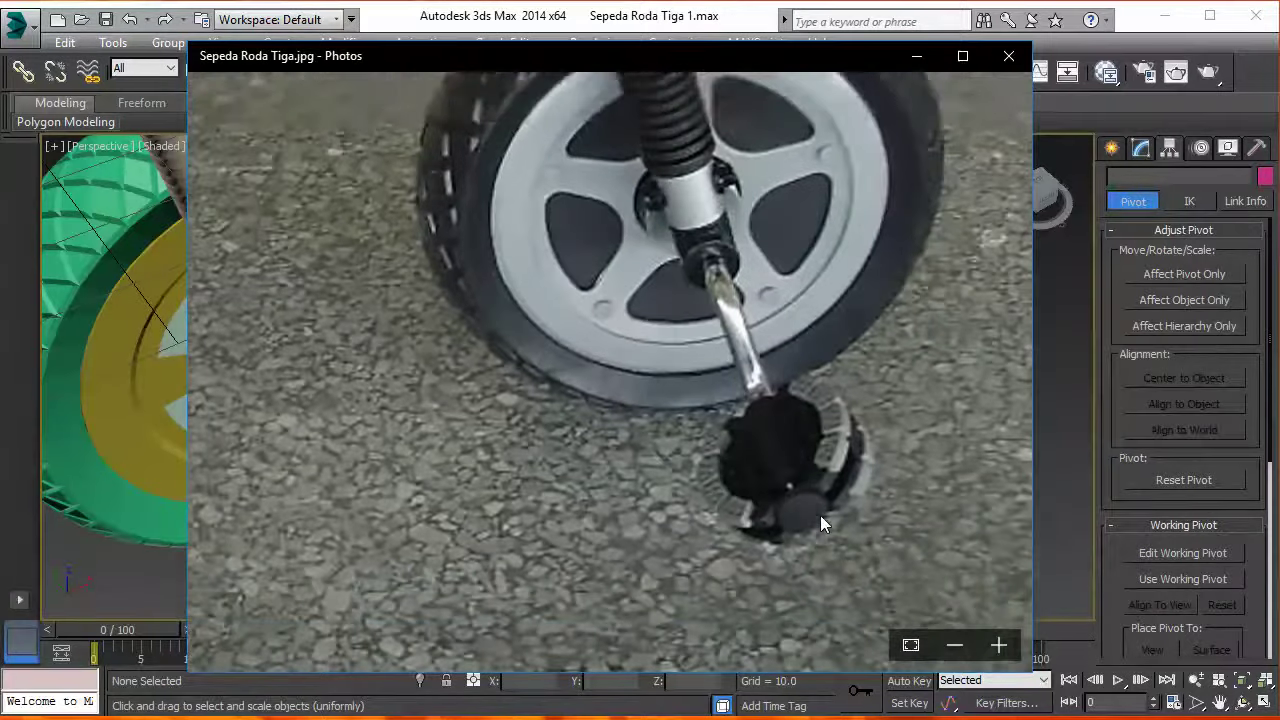
scroll(809, 445, up, 2)
scroll(812, 440, up, 1)
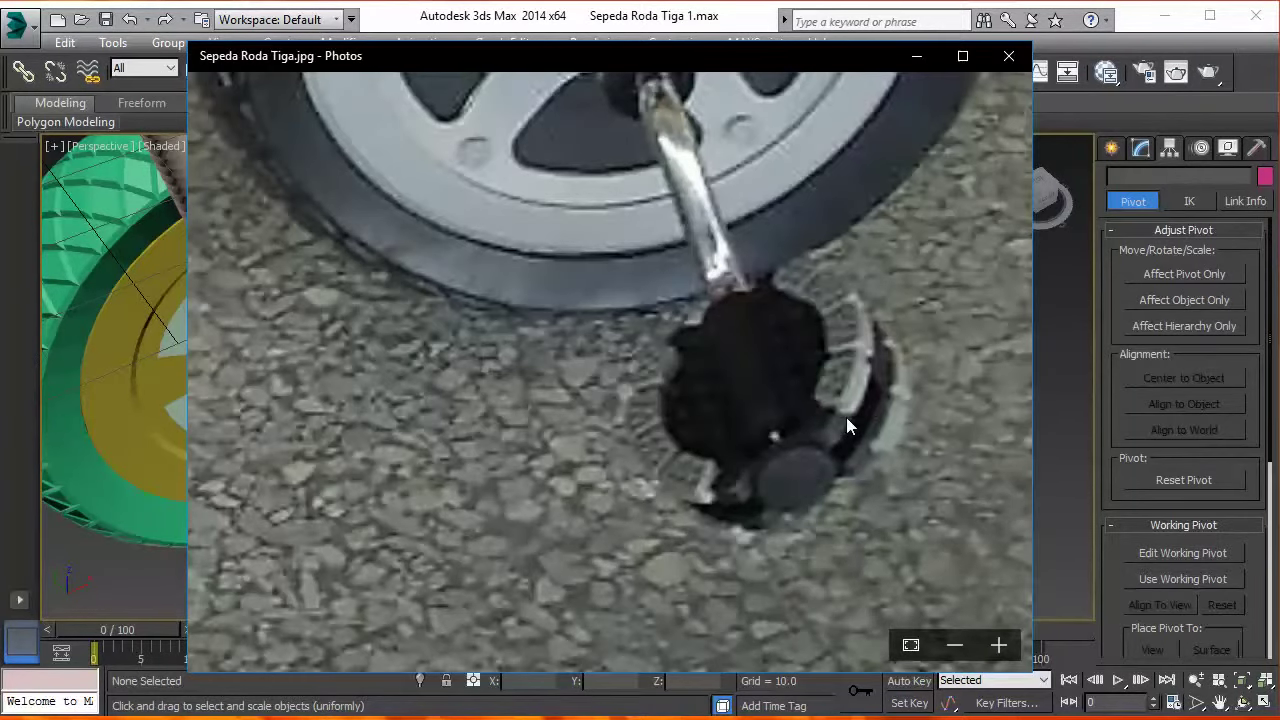
- Minimize the photo, view the whole tricycle from the Top, and show the Create panel's Shapes
click(914, 59)
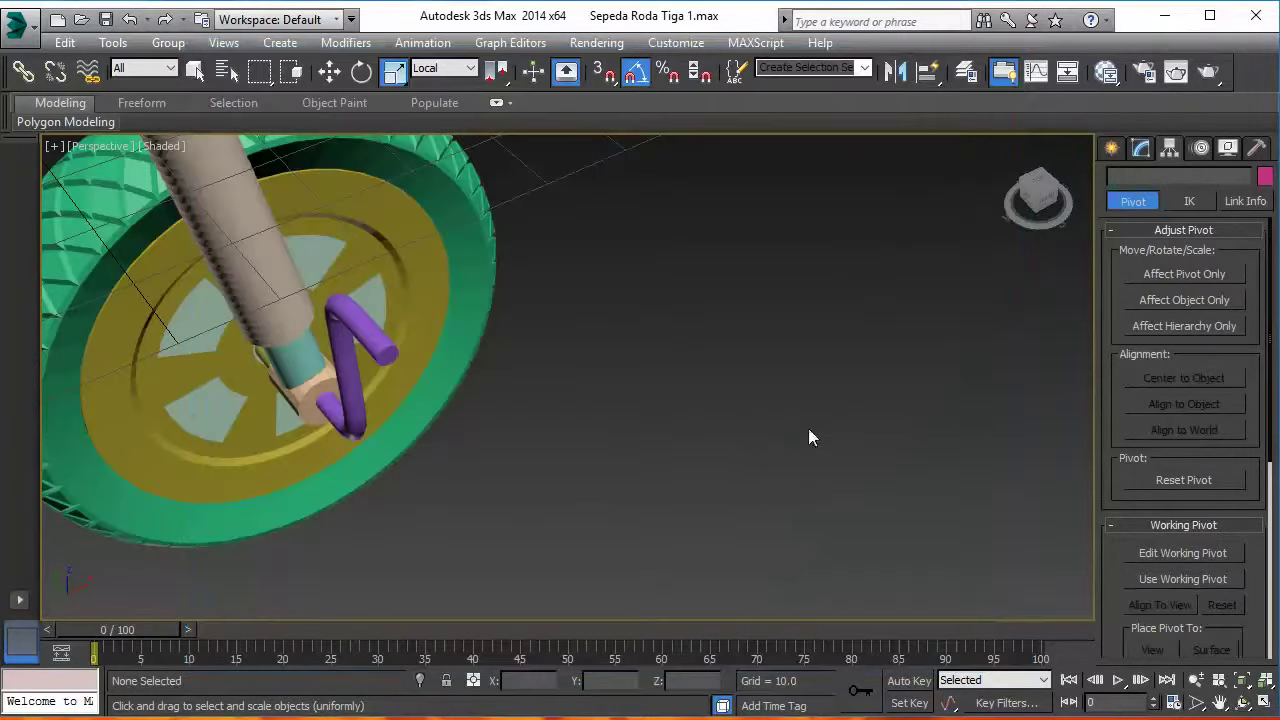
scroll(790, 420, up, 3)
scroll(627, 446, up, 2)
key(t)
scroll(614, 445, down, 4)
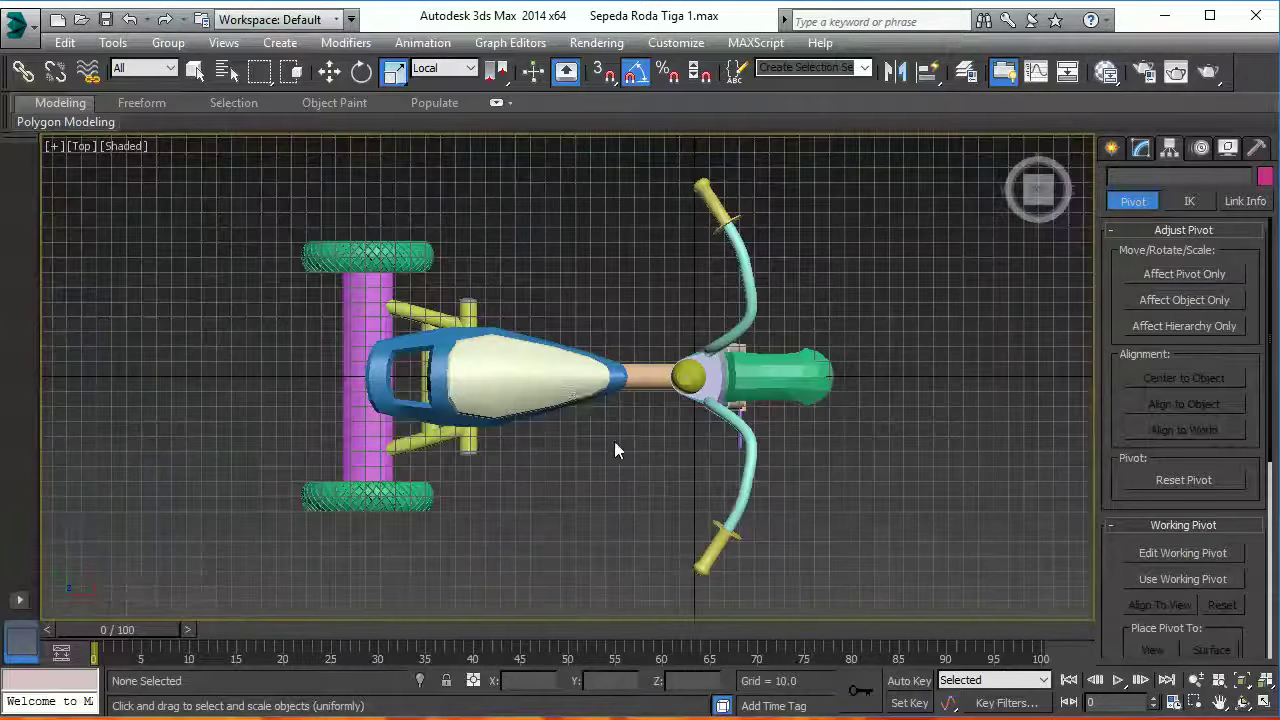
scroll(600, 442, up, 1)
scroll(507, 437, up, 4)
scroll(507, 437, down, 1)
scroll(612, 402, down, 1)
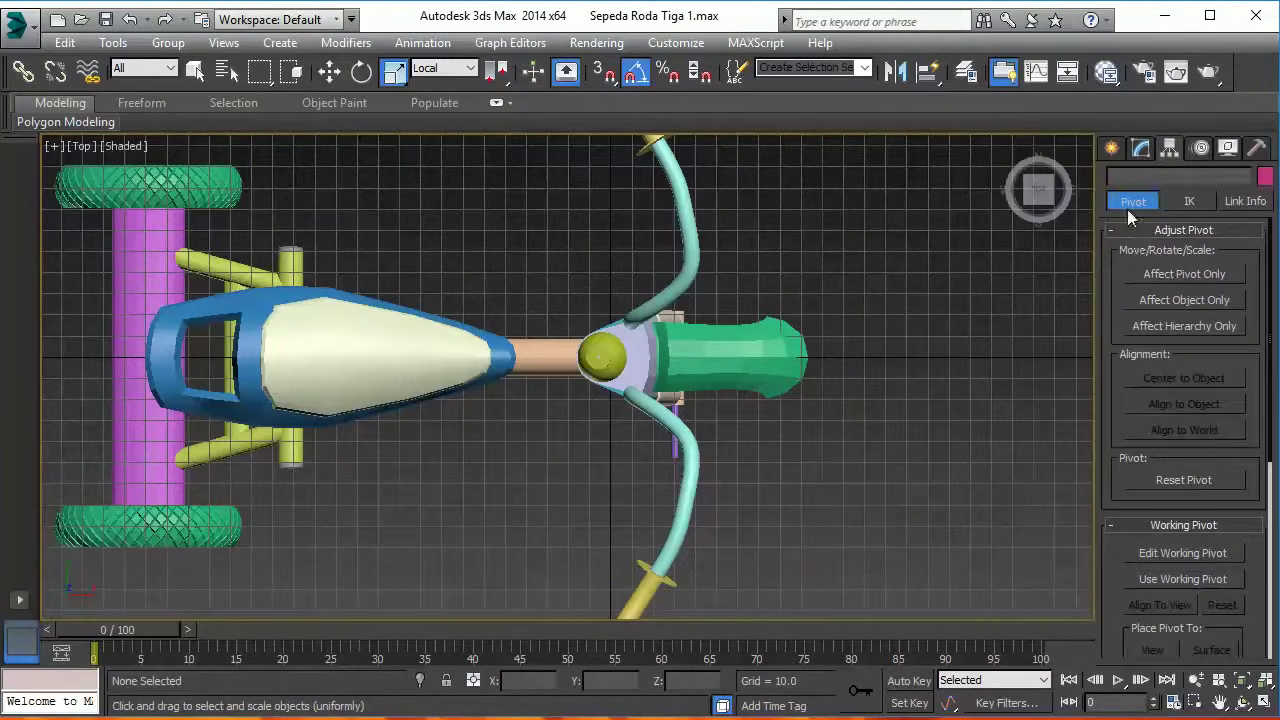
click(1111, 148)
click(1142, 179)
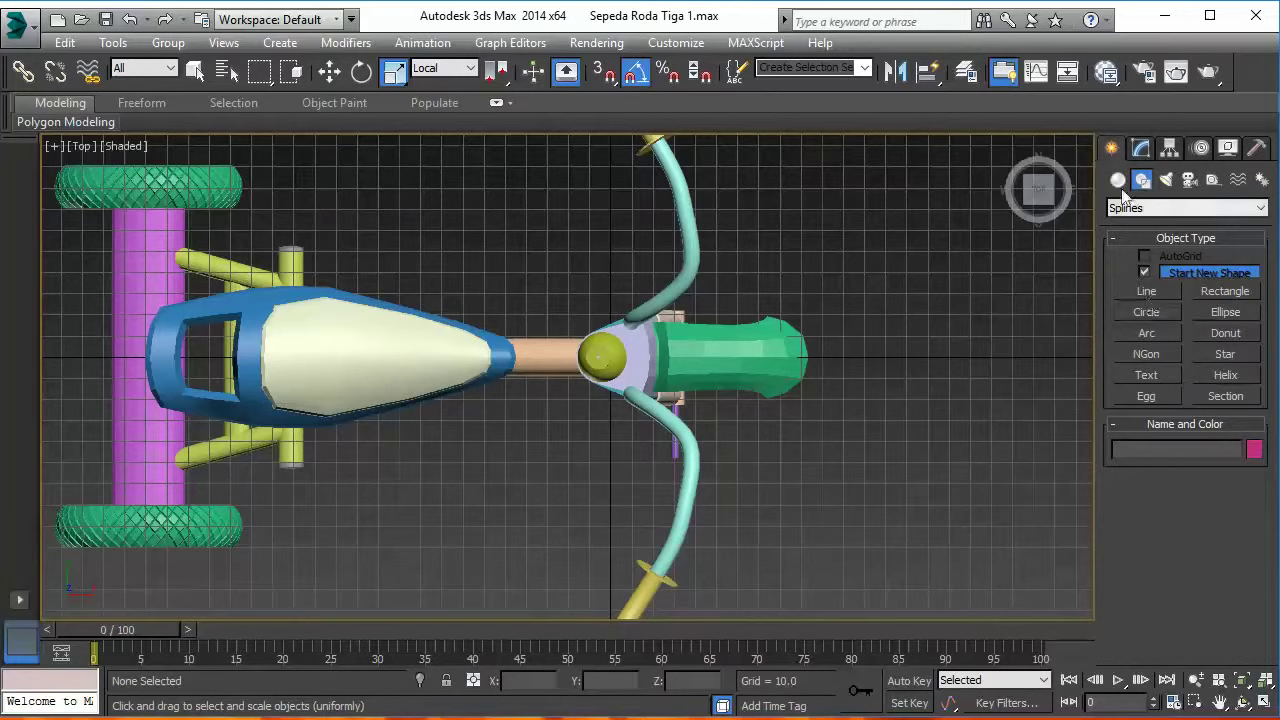
- Draw a Standard Primitives cylinder of radius 16.876 with 23 sides ahead of the front fork
click(1118, 179)
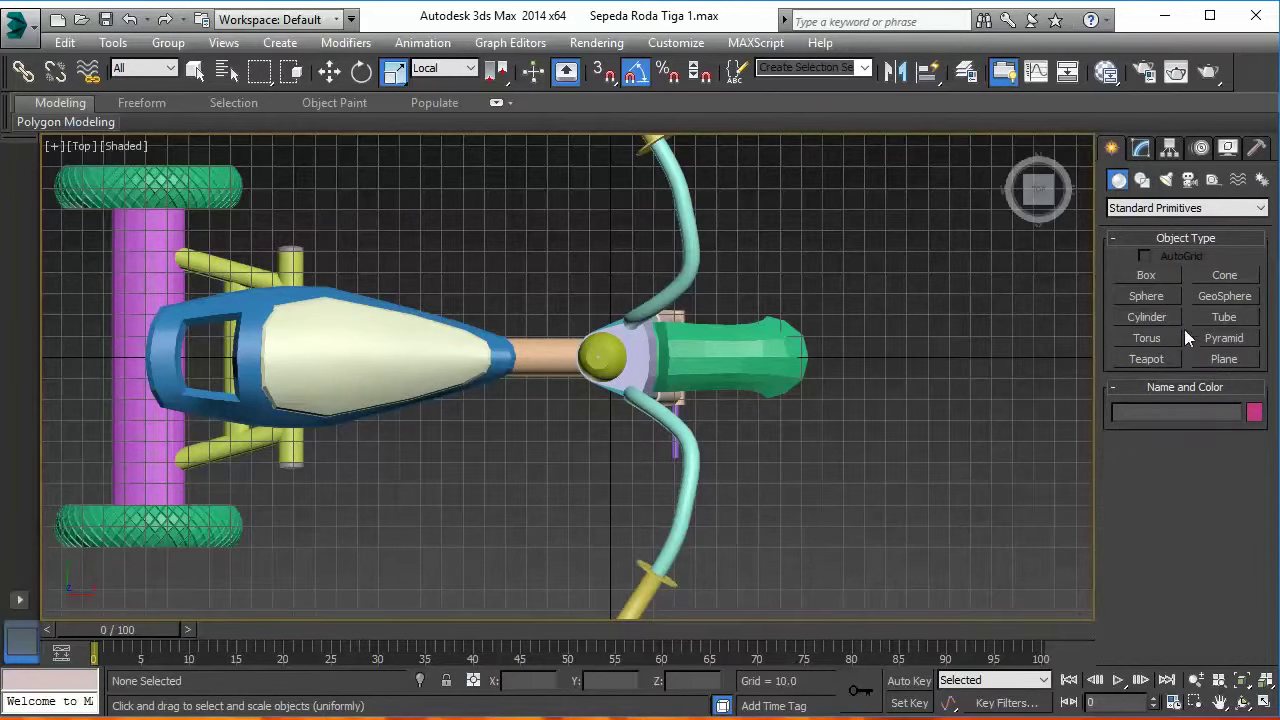
click(1160, 317)
scroll(628, 366, up, 1)
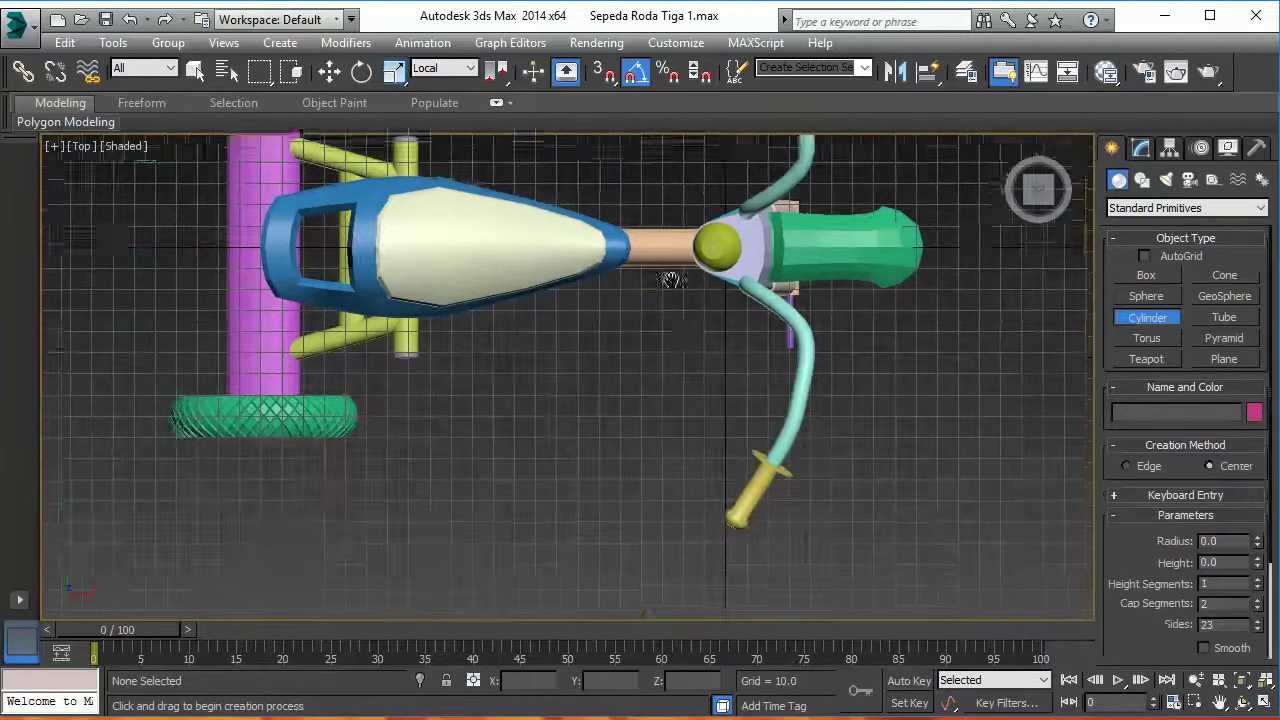
middle_drag(628, 366, 580, 566)
scroll(635, 365, up, 1)
scroll(606, 457, up, 1)
scroll(660, 431, up, 1)
scroll(560, 317, up, 1)
drag(521, 278, 586, 356)
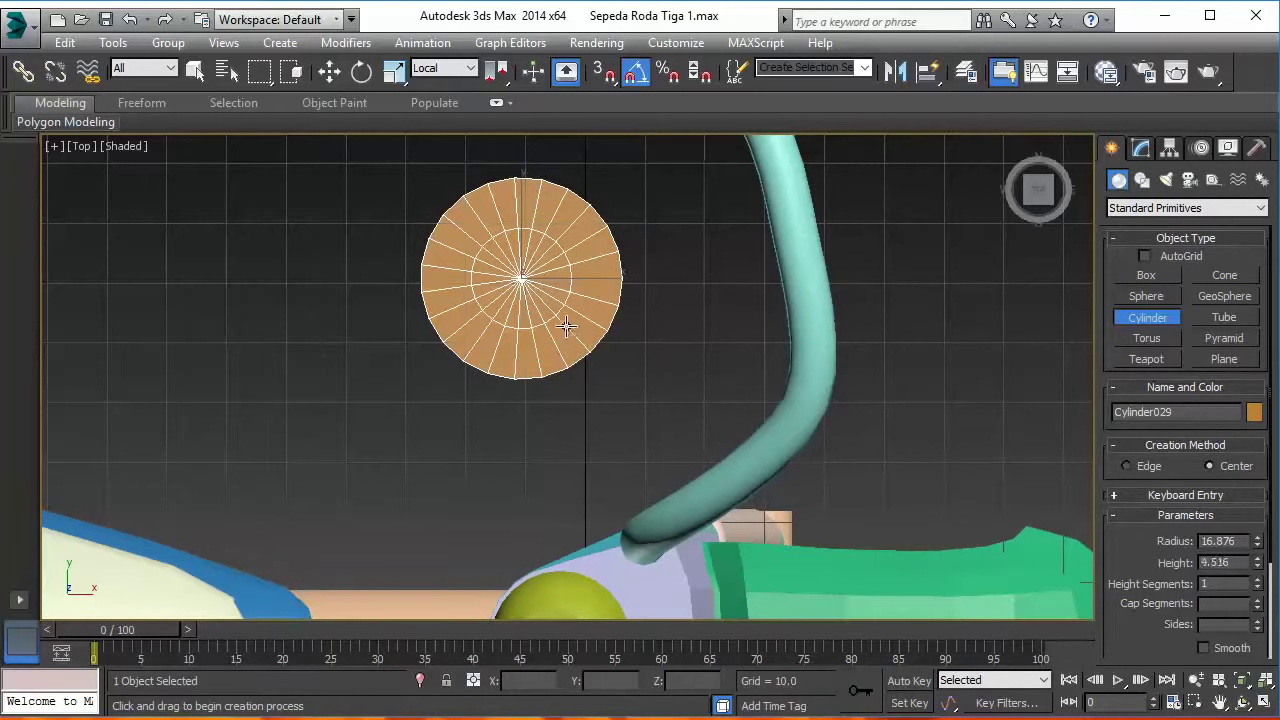
- Raise Cylinder029's Sides spinner from 23 to 24 in the Modify panel
key(r)
key(z)
mouse_move(569, 346)
alt+middle_down()
mouse_move(610, 245)
mouse_move(412, 245)
mouse_move(507, 300)
alt+middle_up()
key(p)
key(z)
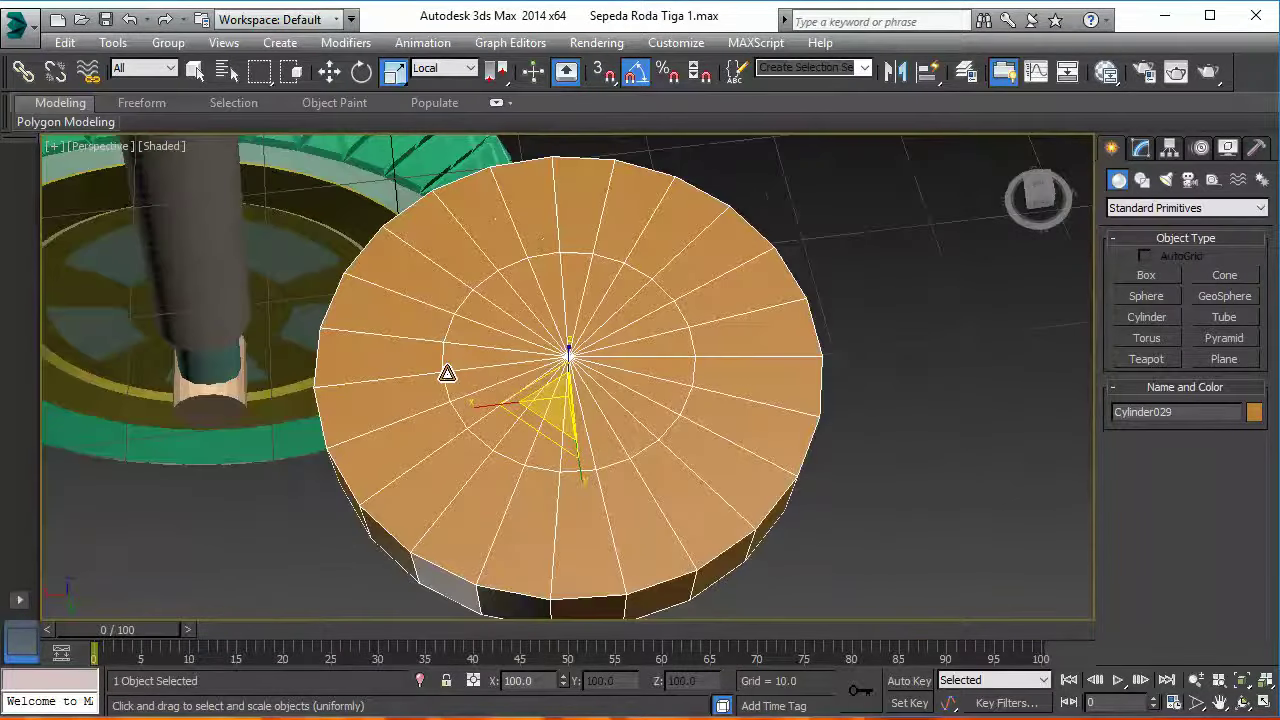
alt+middle_drag(489, 361, 494, 409)
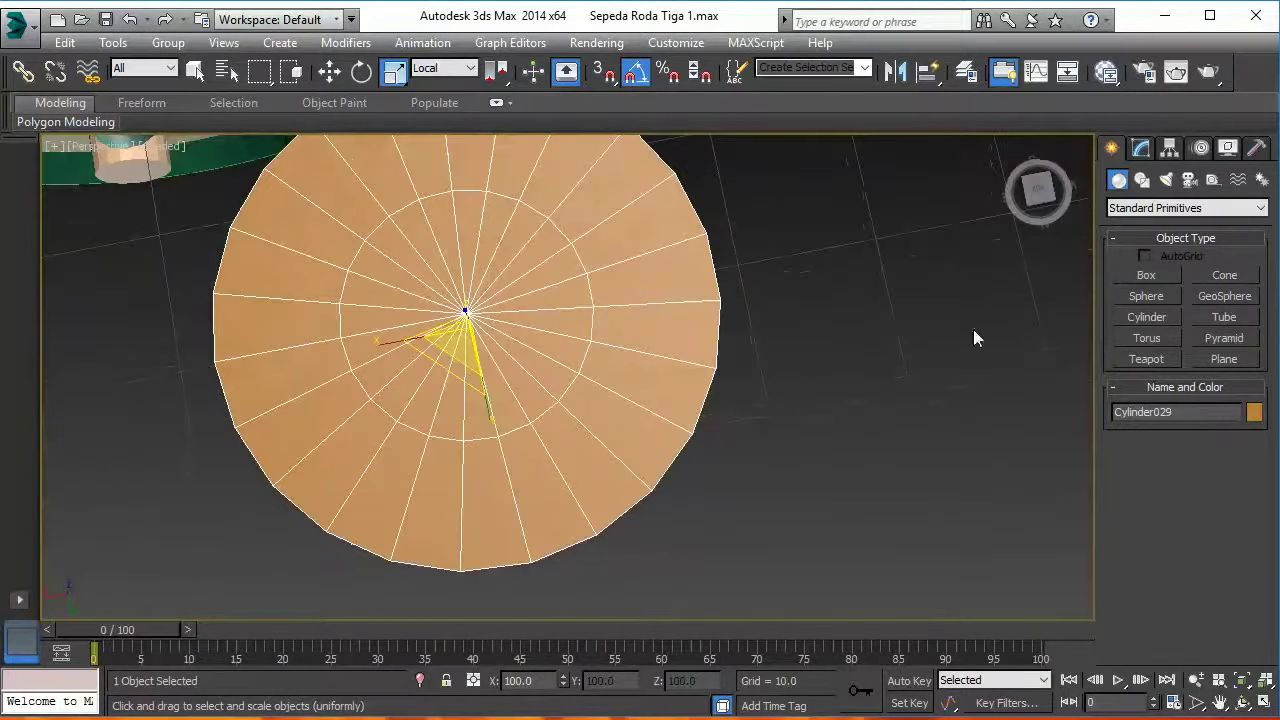
click(1169, 148)
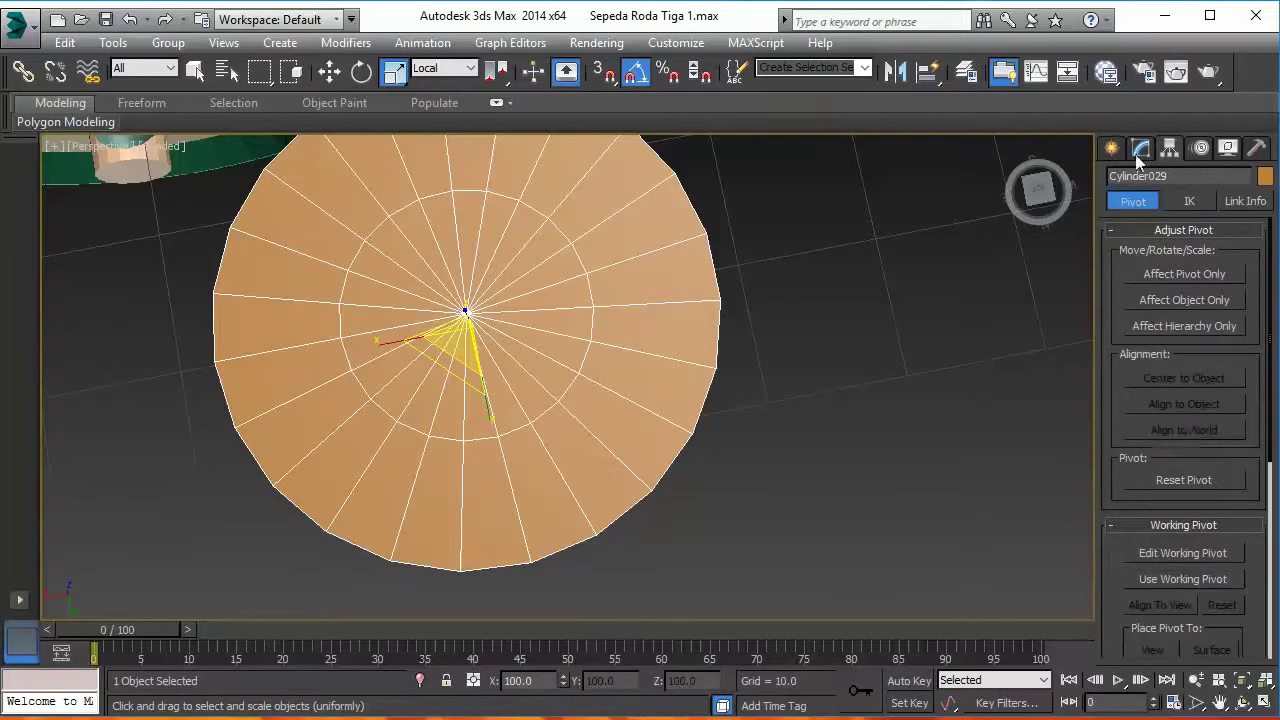
click(1140, 148)
scroll(1126, 500, down, 2)
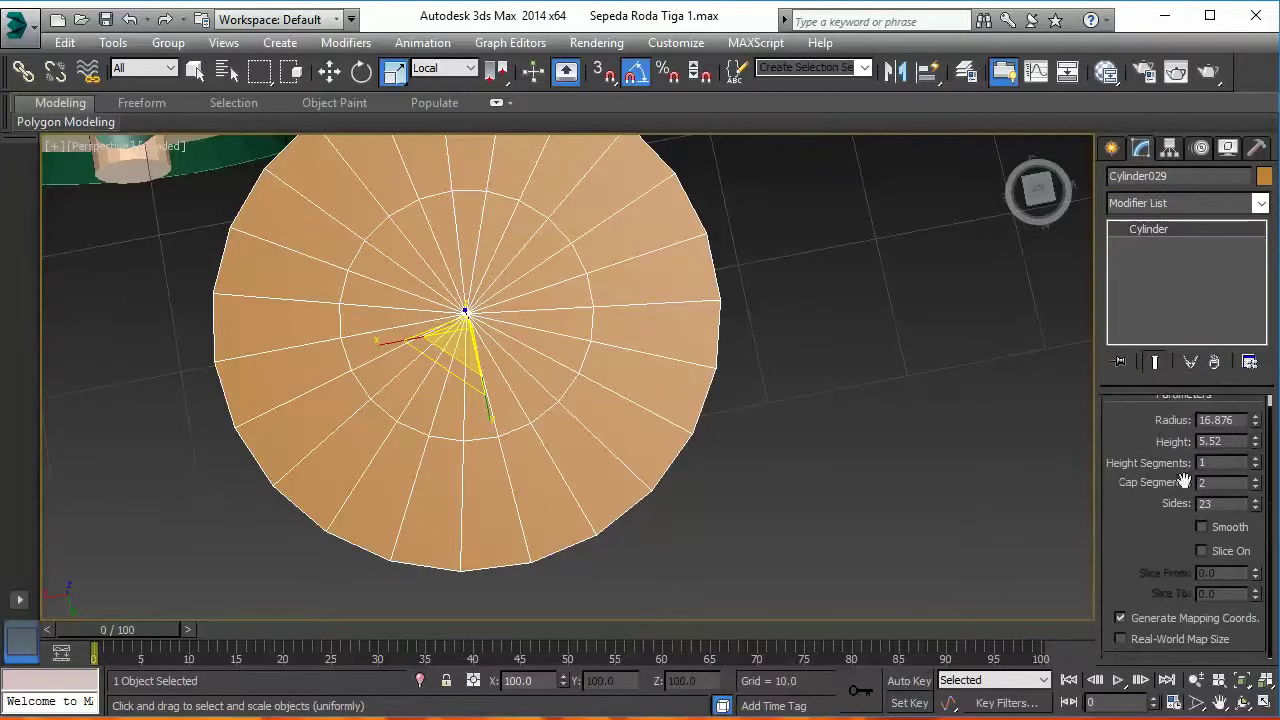
click(1256, 500)
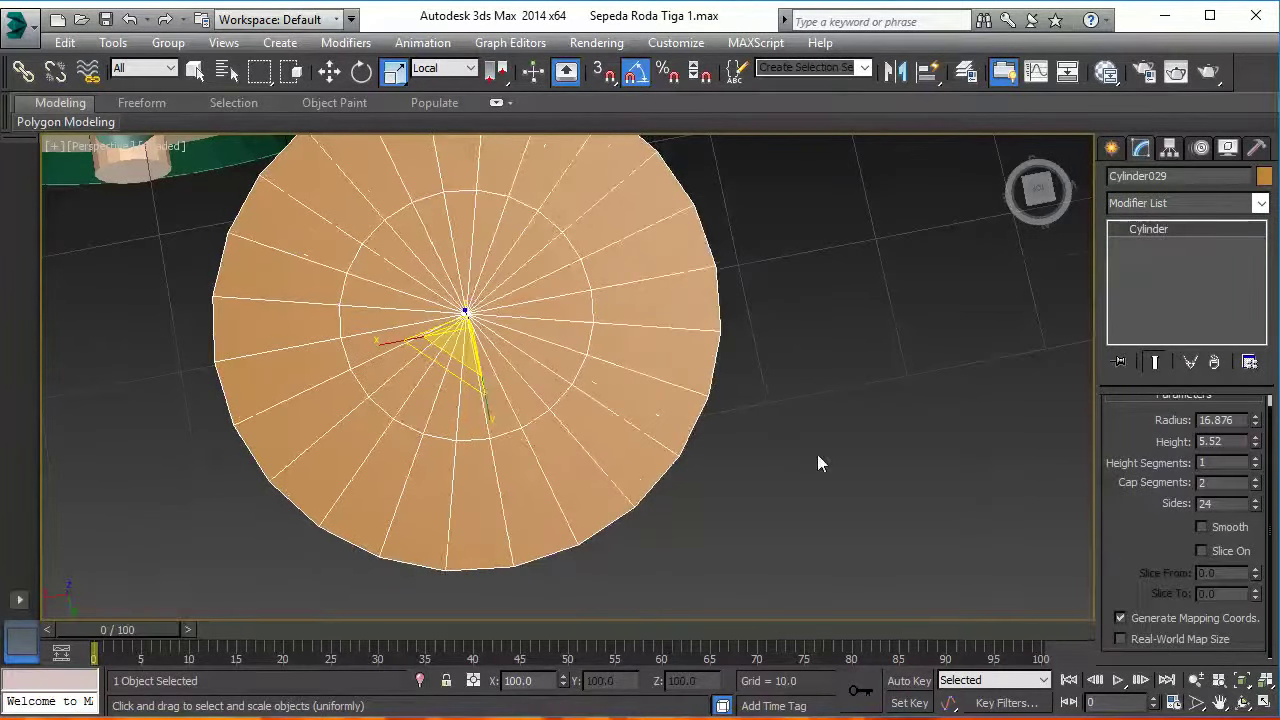
middle_drag(817, 463, 778, 499)
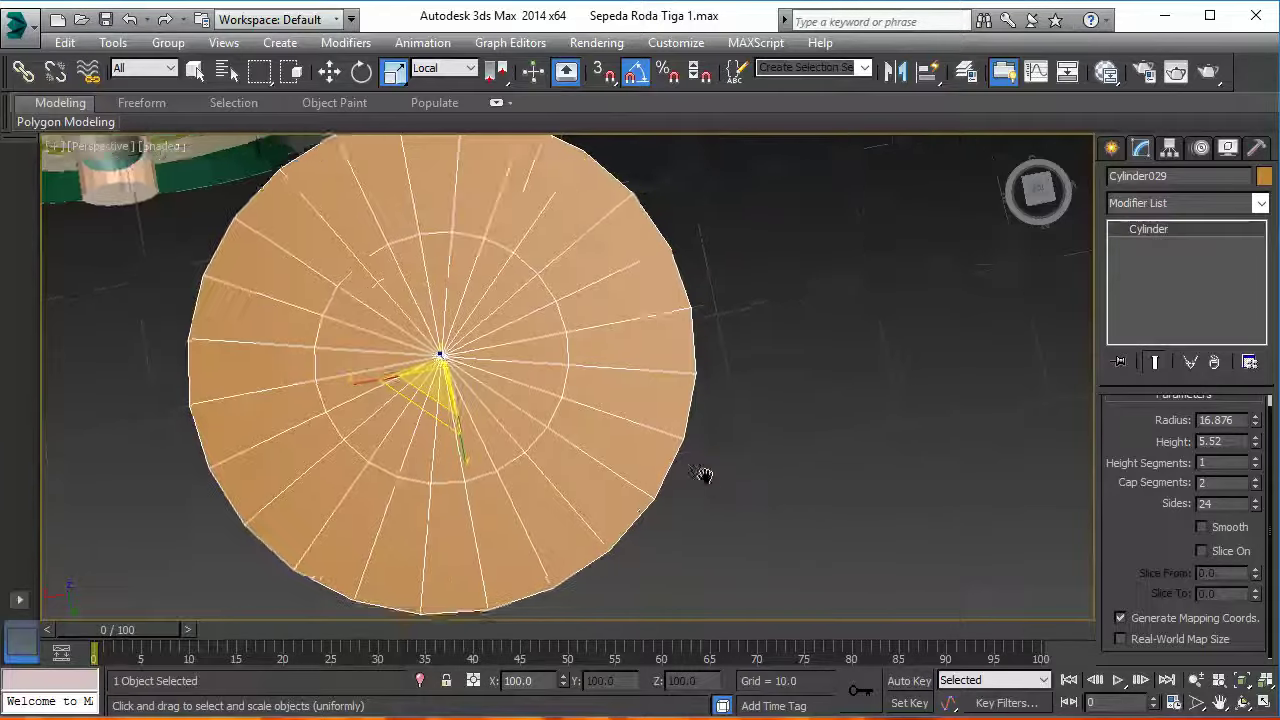
- Frame the 24-sided disc in the Top viewport
key(t)
key(z)
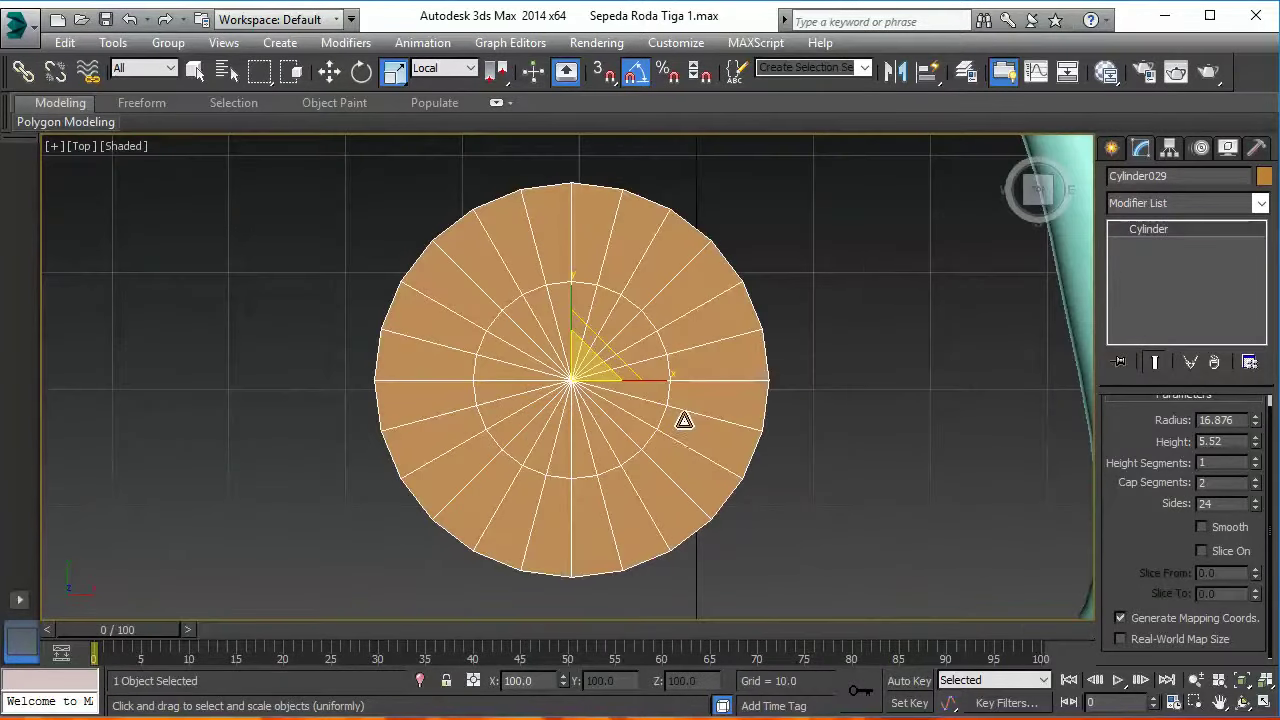
scroll(684, 420, up, 2)
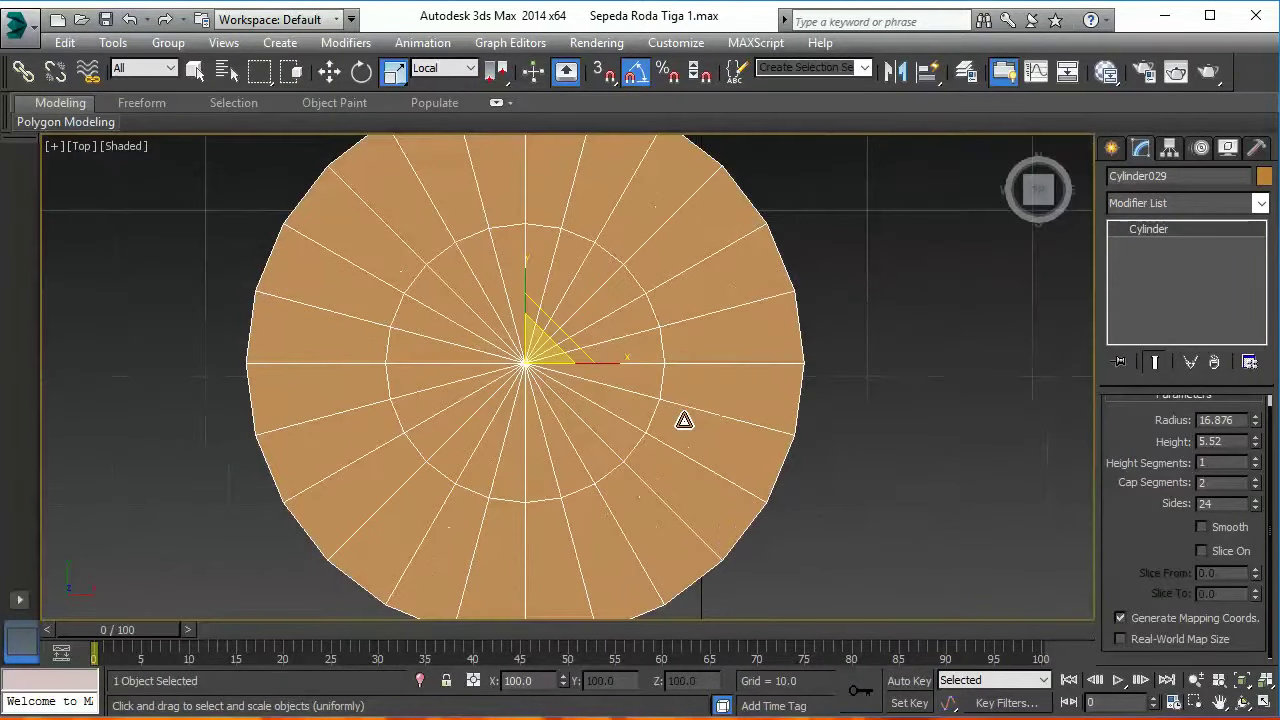
scroll(684, 420, down, 4)
scroll(678, 416, down, 2)
scroll(676, 414, down, 5)
scroll(676, 414, up, 8)
scroll(673, 405, up, 2)
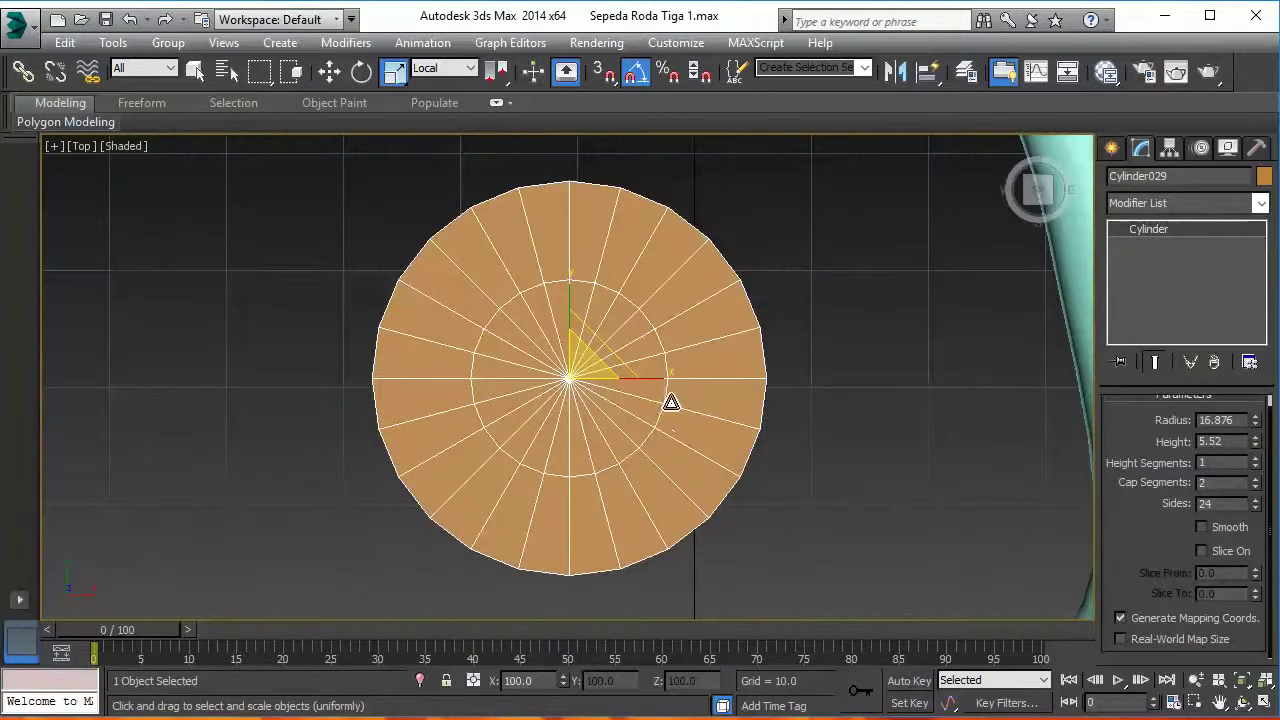
- Convert Cylinder029 to an Editable Mesh and then to an Editable Poly
right_click(626, 362)
mouse_move(662, 545)
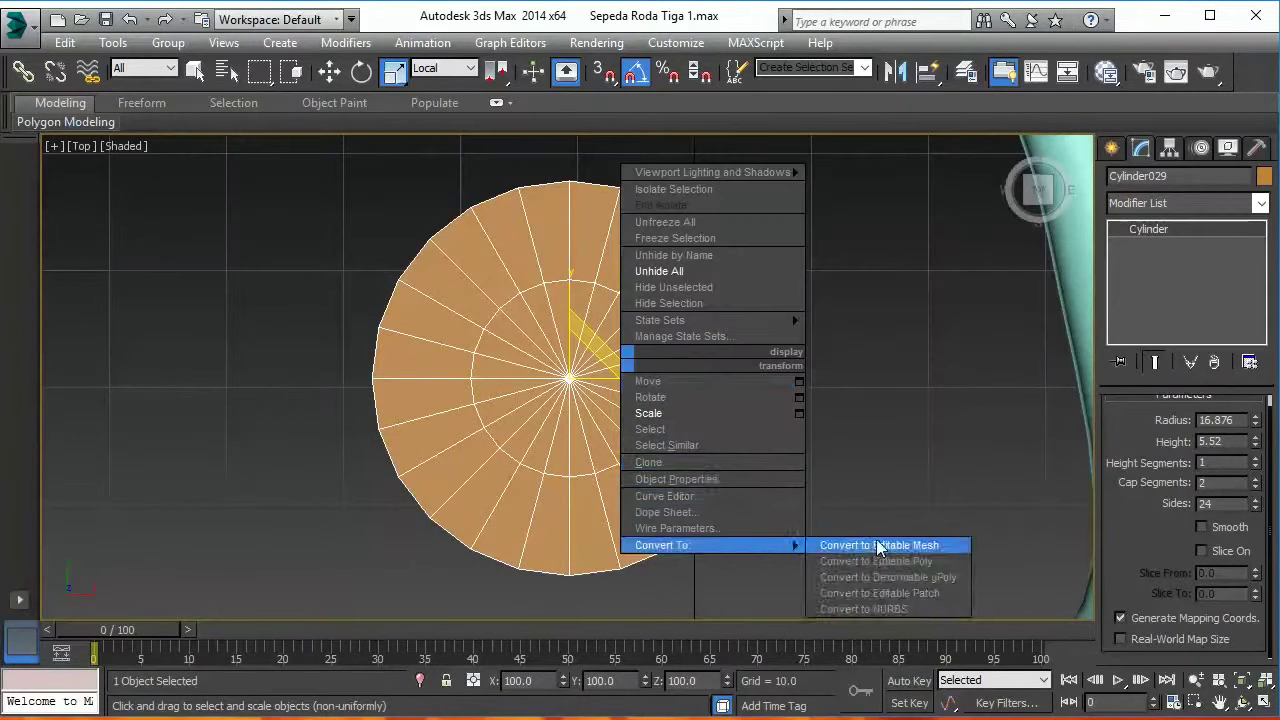
click(876, 545)
right_click(785, 378)
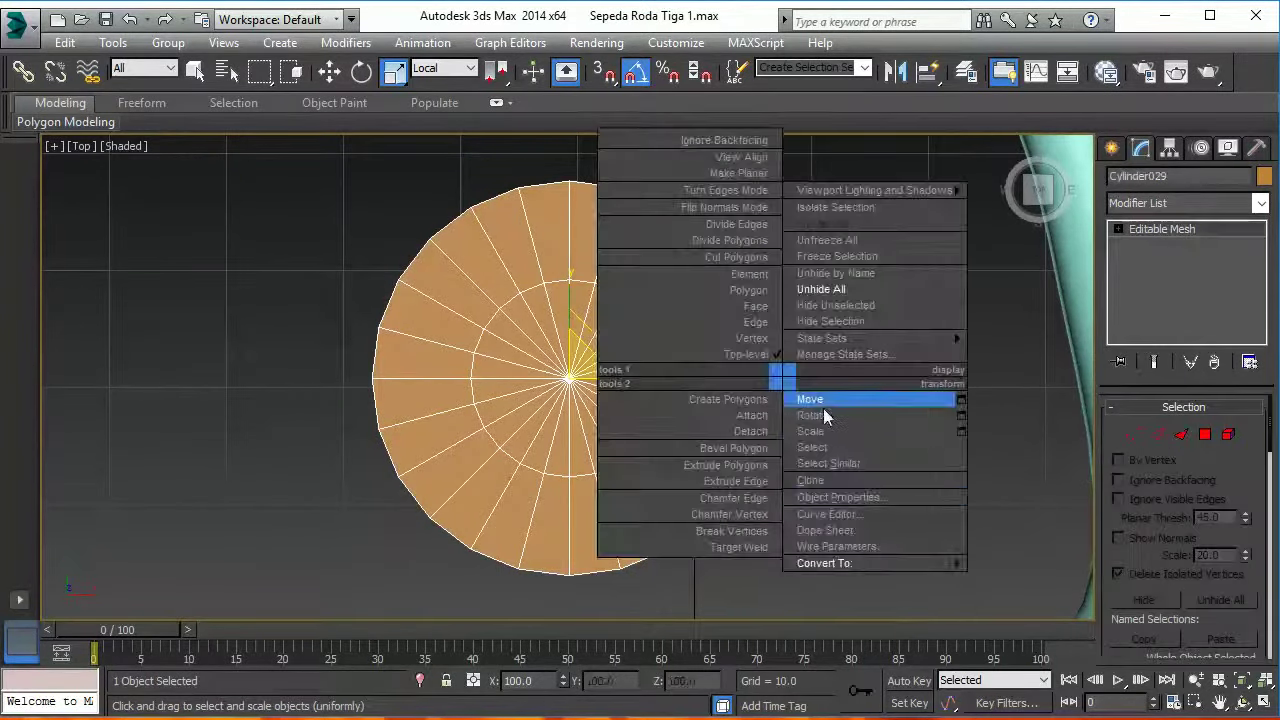
click(1030, 578)
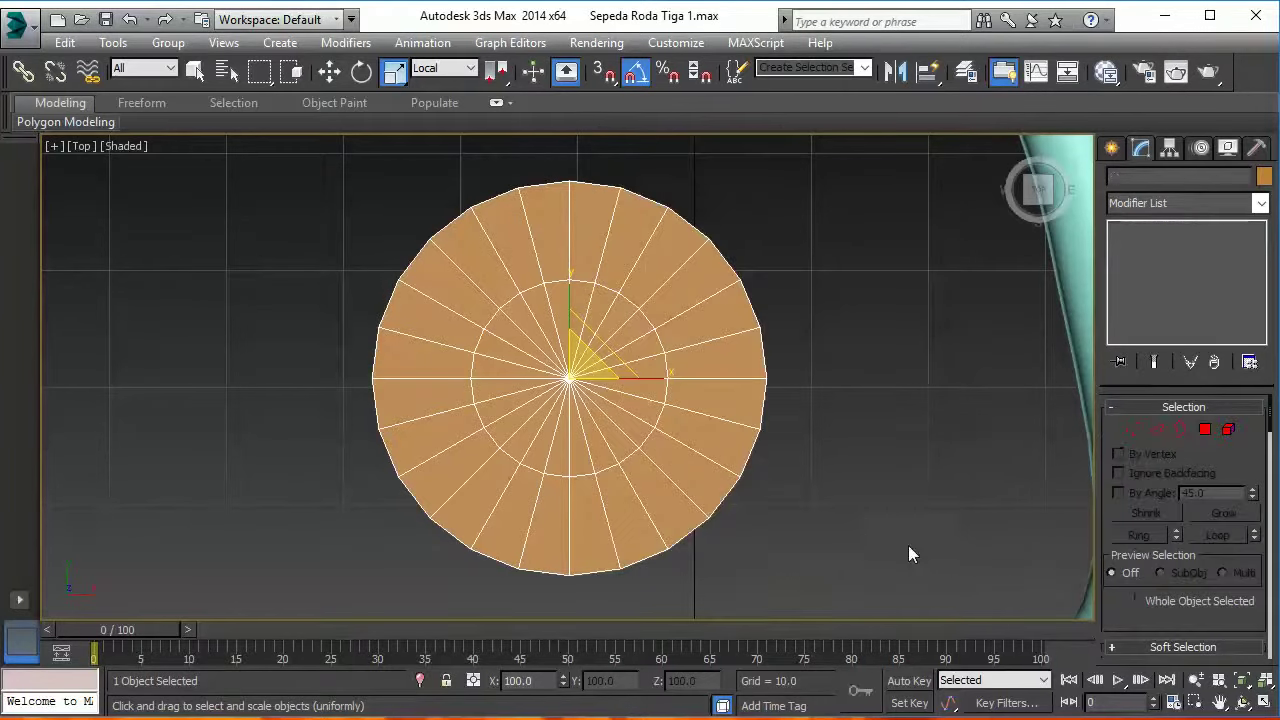
- Delete the left-half edges and the centre edges, leaving a thick half-ring
click(1157, 429)
drag(517, 545, 557, 641)
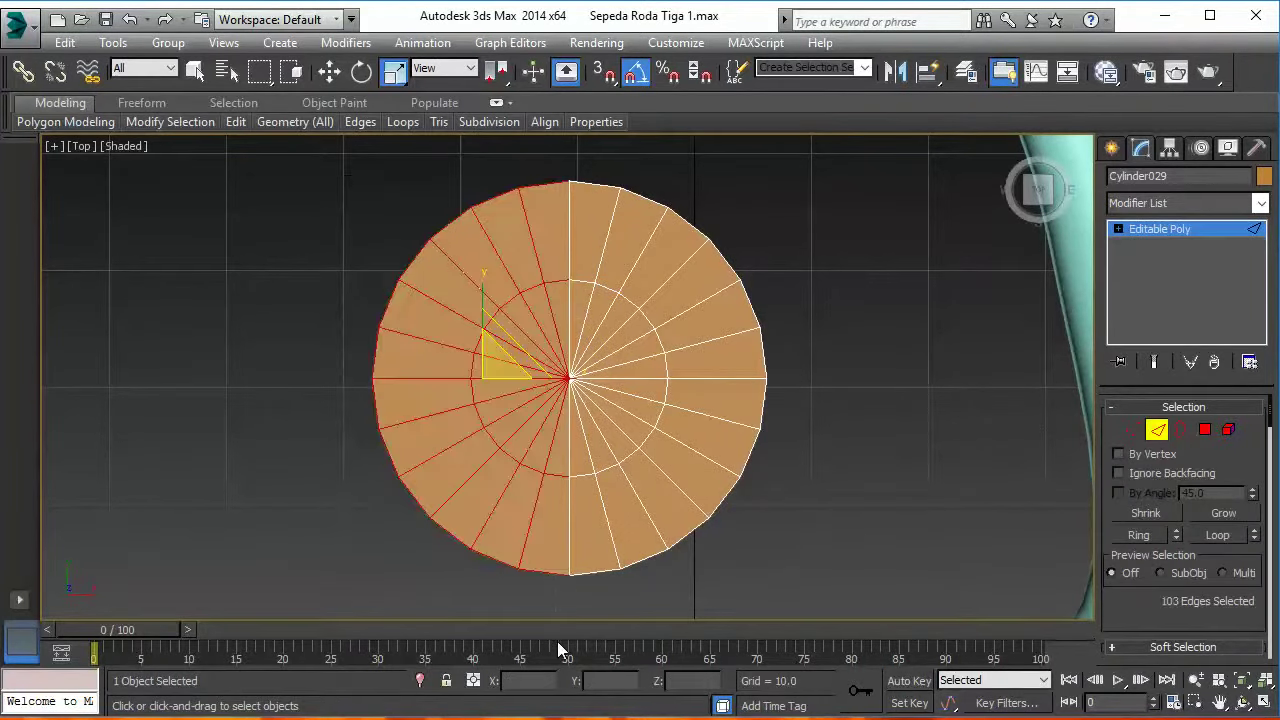
key(Delete)
drag(532, 338, 589, 398)
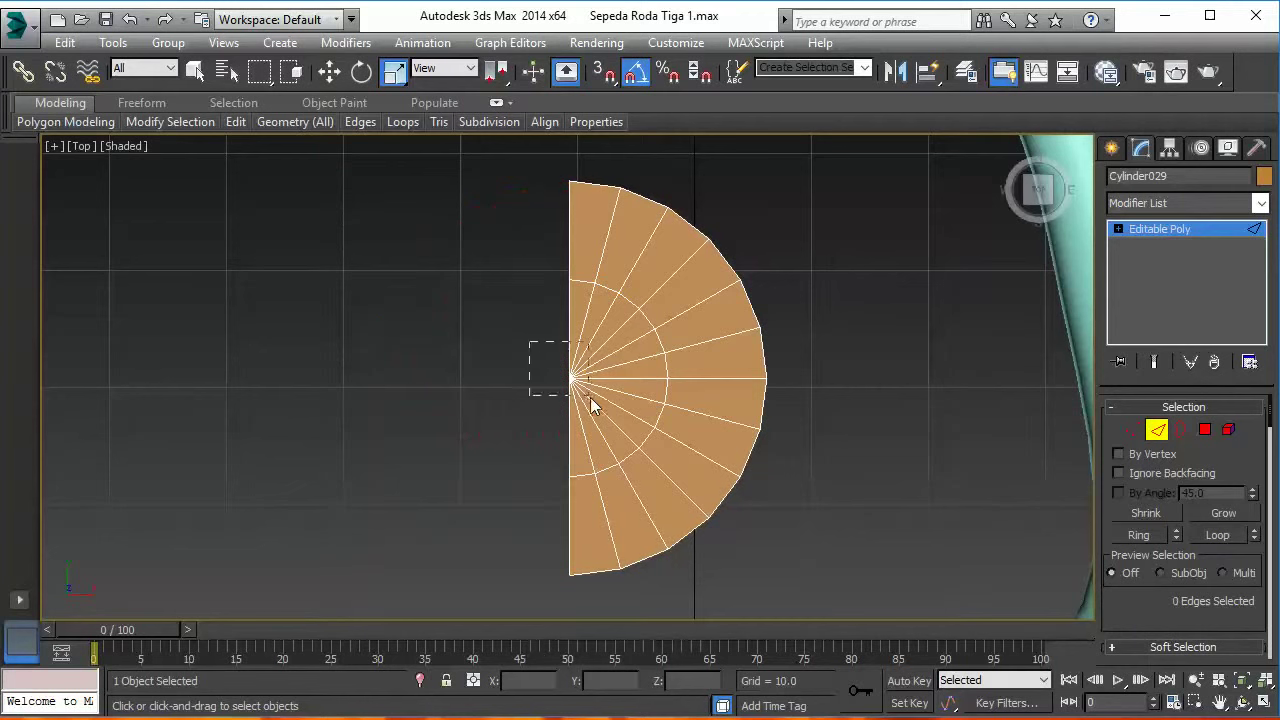
key(Delete)
mouse_move(554, 418)
middle_down()
mouse_move(537, 411)
mouse_move(666, 377)
mouse_move(745, 298)
mouse_move(743, 404)
middle_up()
key(p)
scroll(538, 403, down, 2)
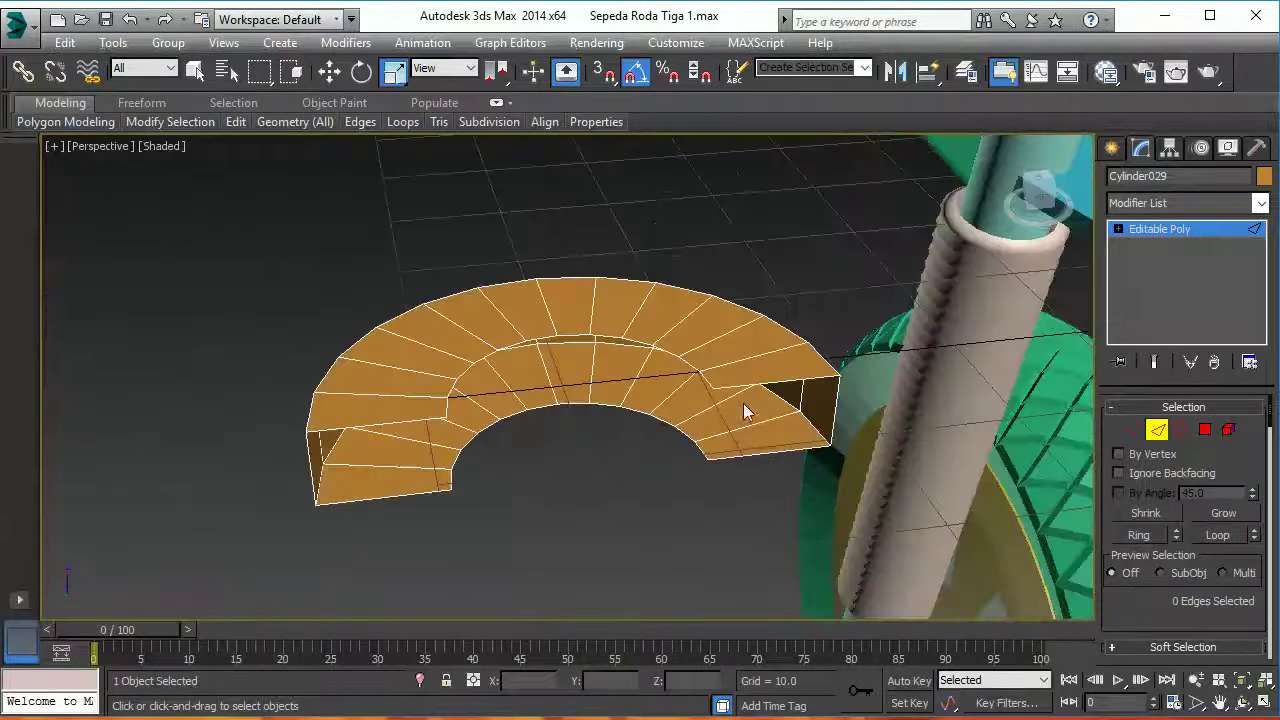
- Select the half-ring's open inner border and convert it to an edge selection
click(1180, 429)
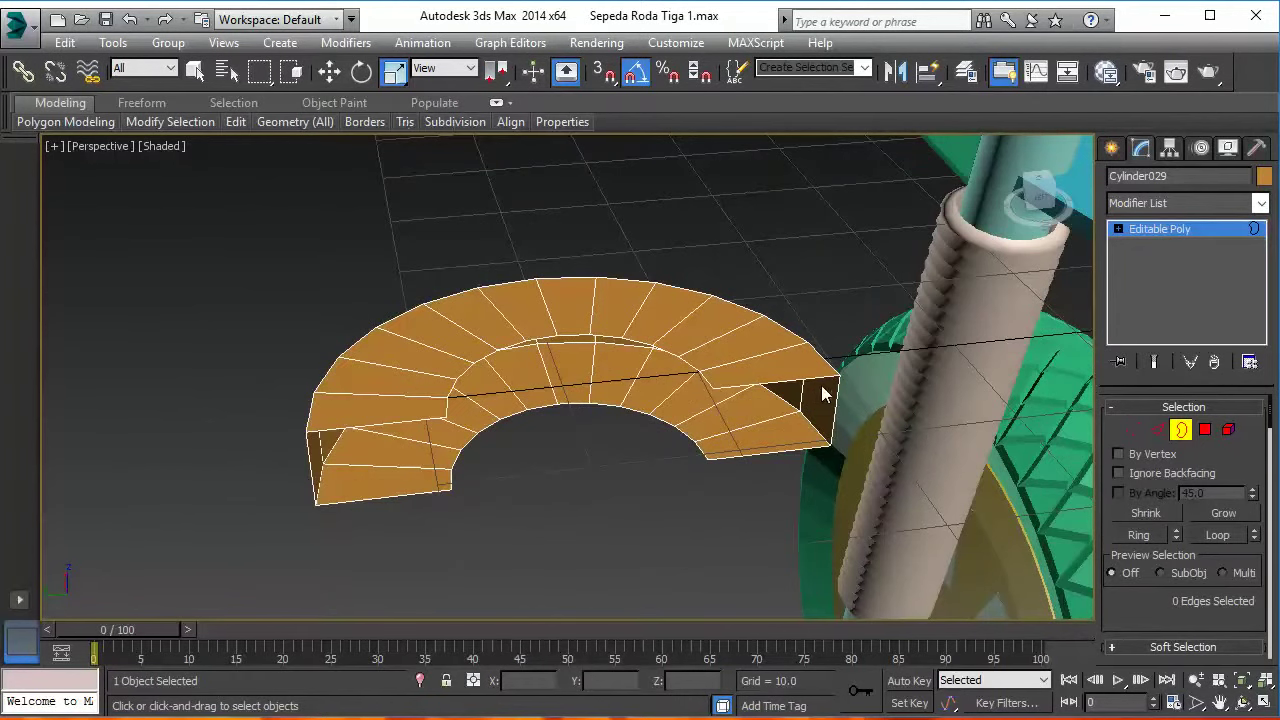
click(826, 374)
click(1158, 432)
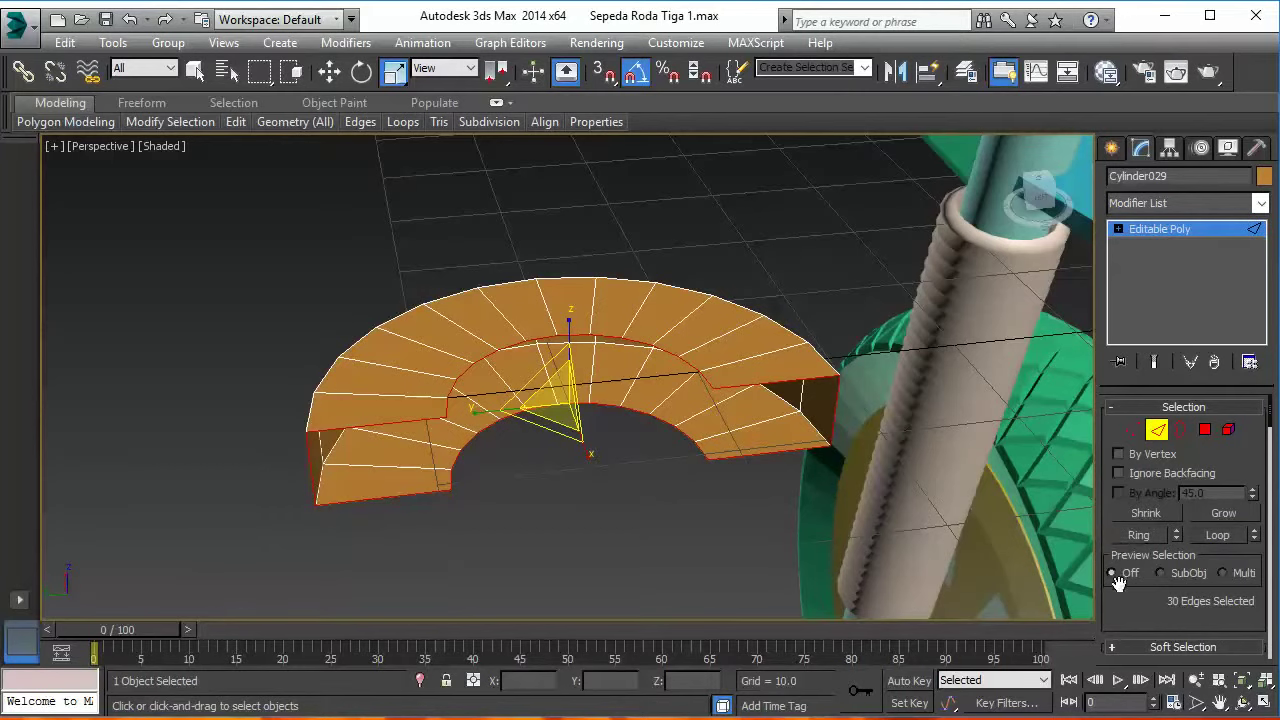
scroll(1125, 598, down, 4)
scroll(1140, 578, down, 1)
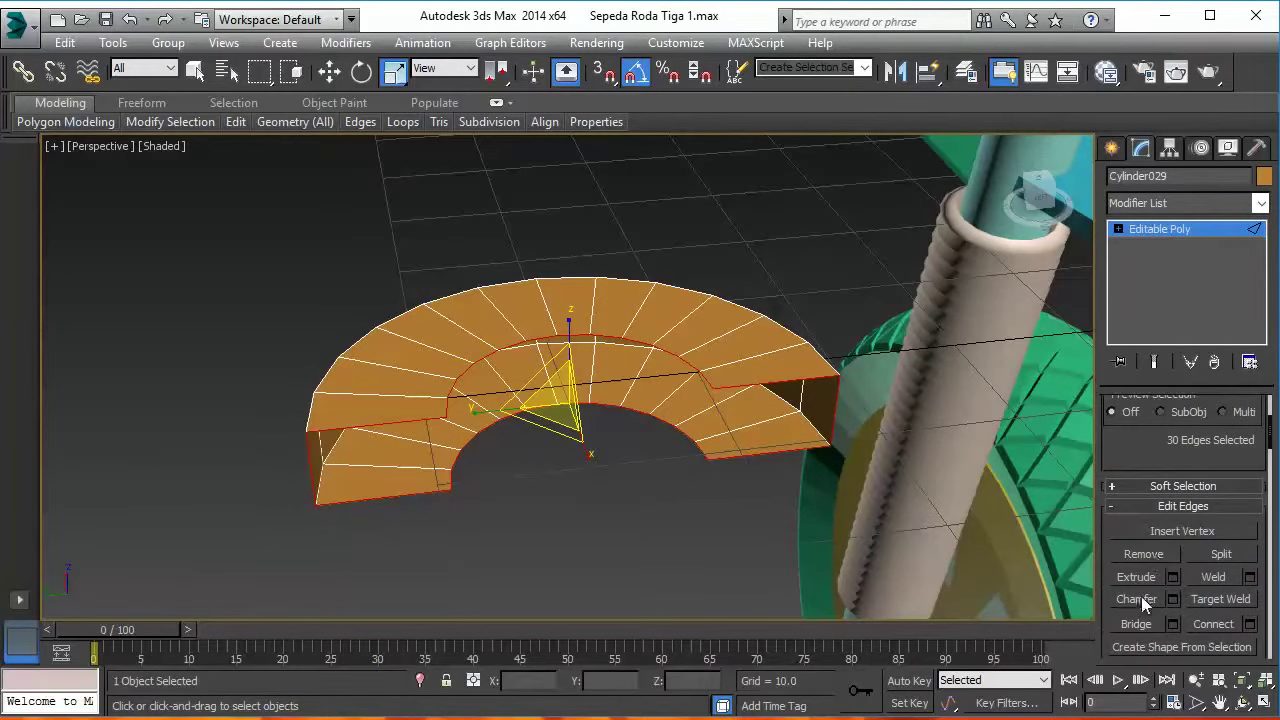
click(1138, 624)
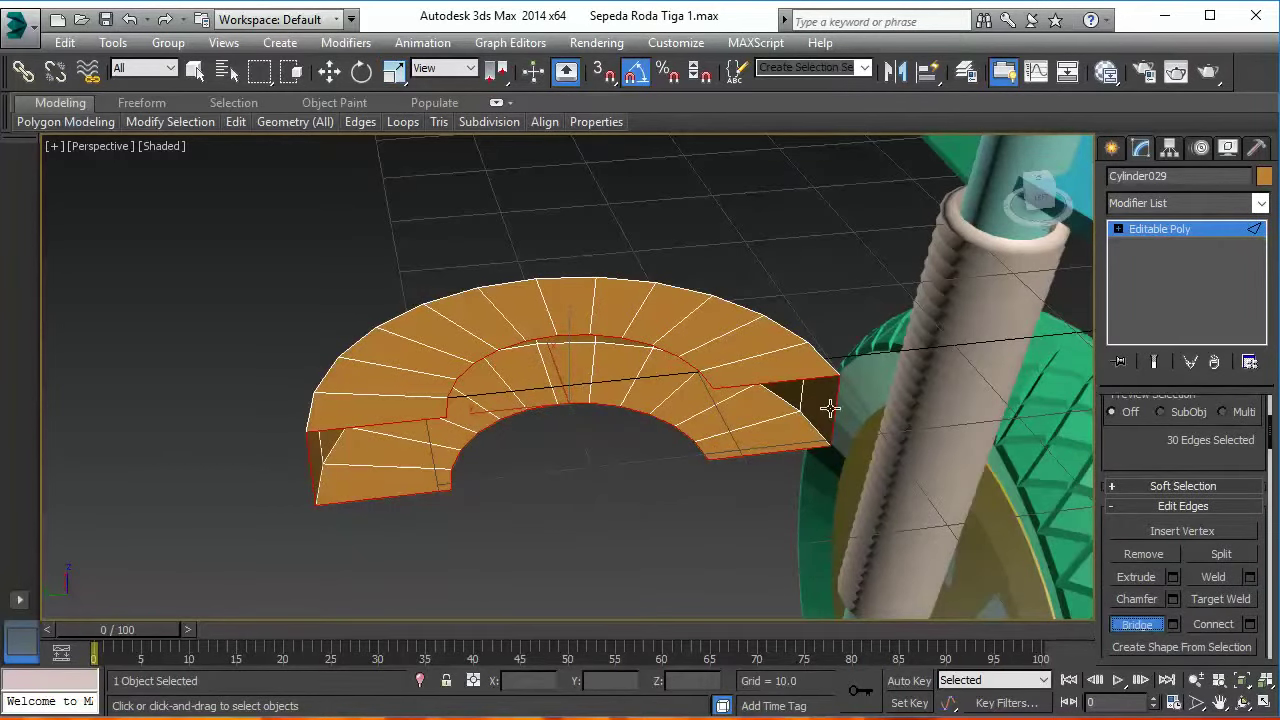
click(1155, 623)
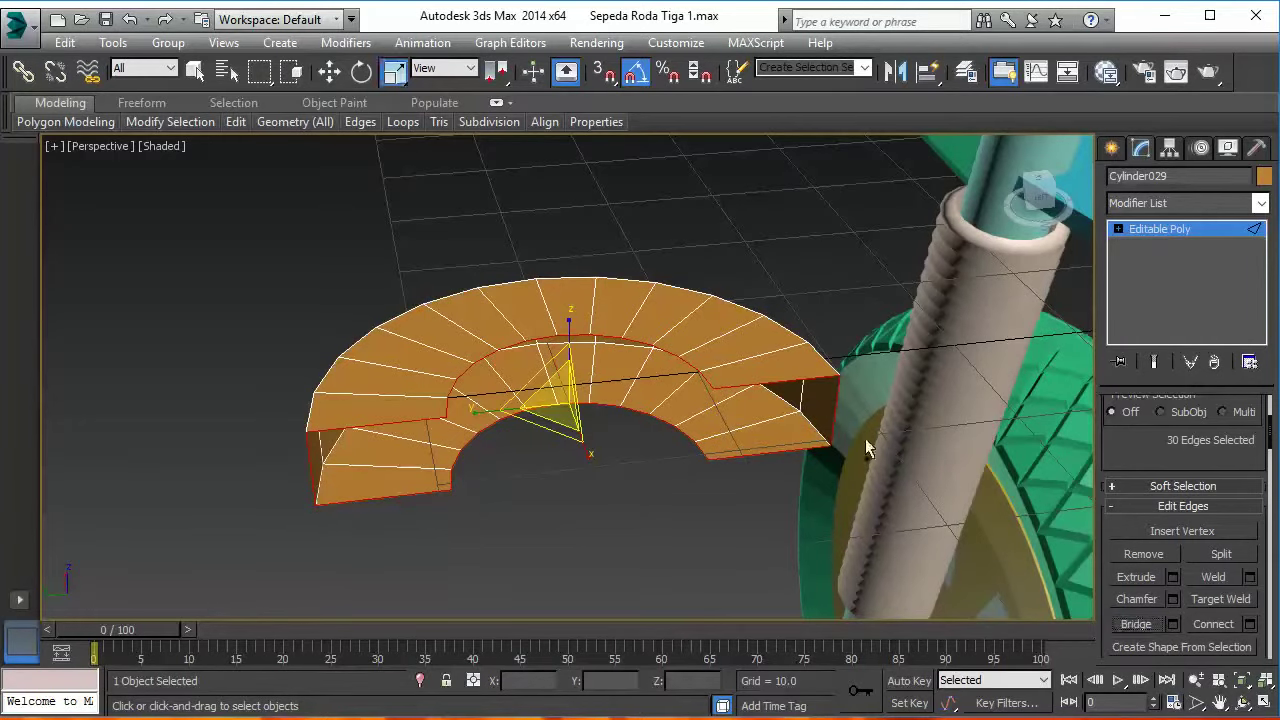
- Deselect the two end edges and Bridge the rest to build the inner wall
alt+click(837, 412)
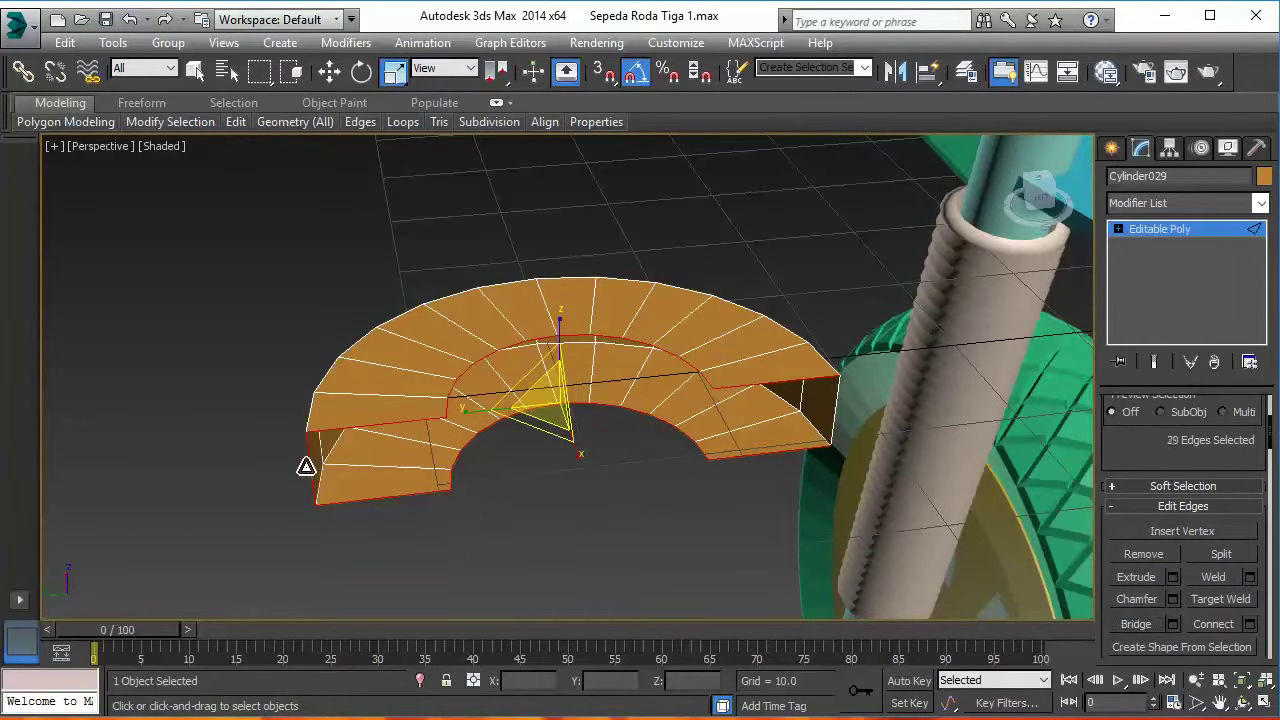
alt+click(308, 466)
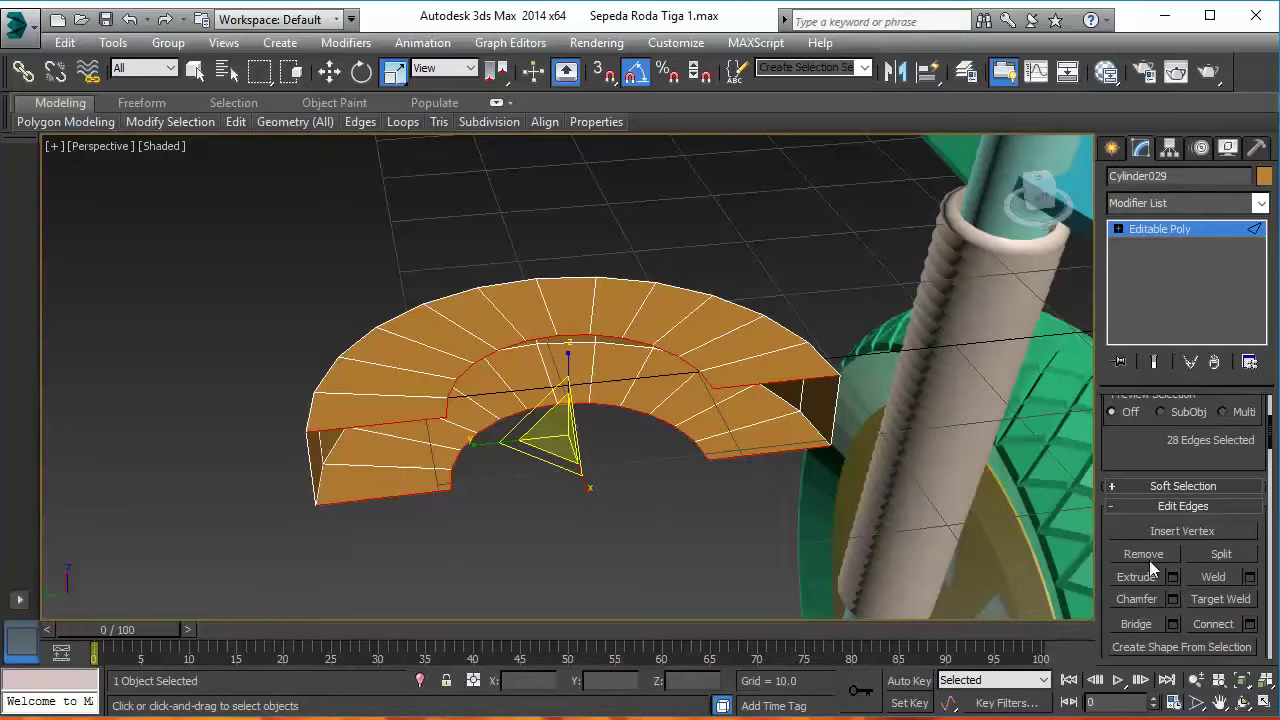
click(1137, 622)
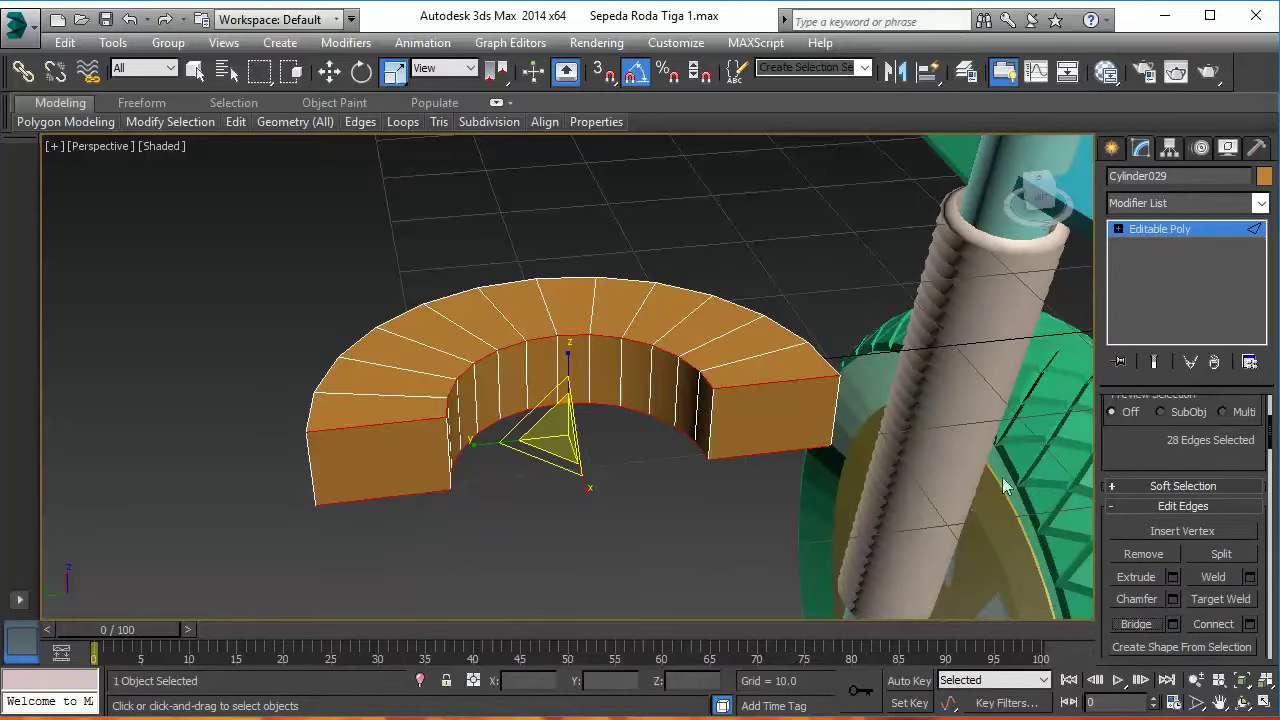
click(614, 569)
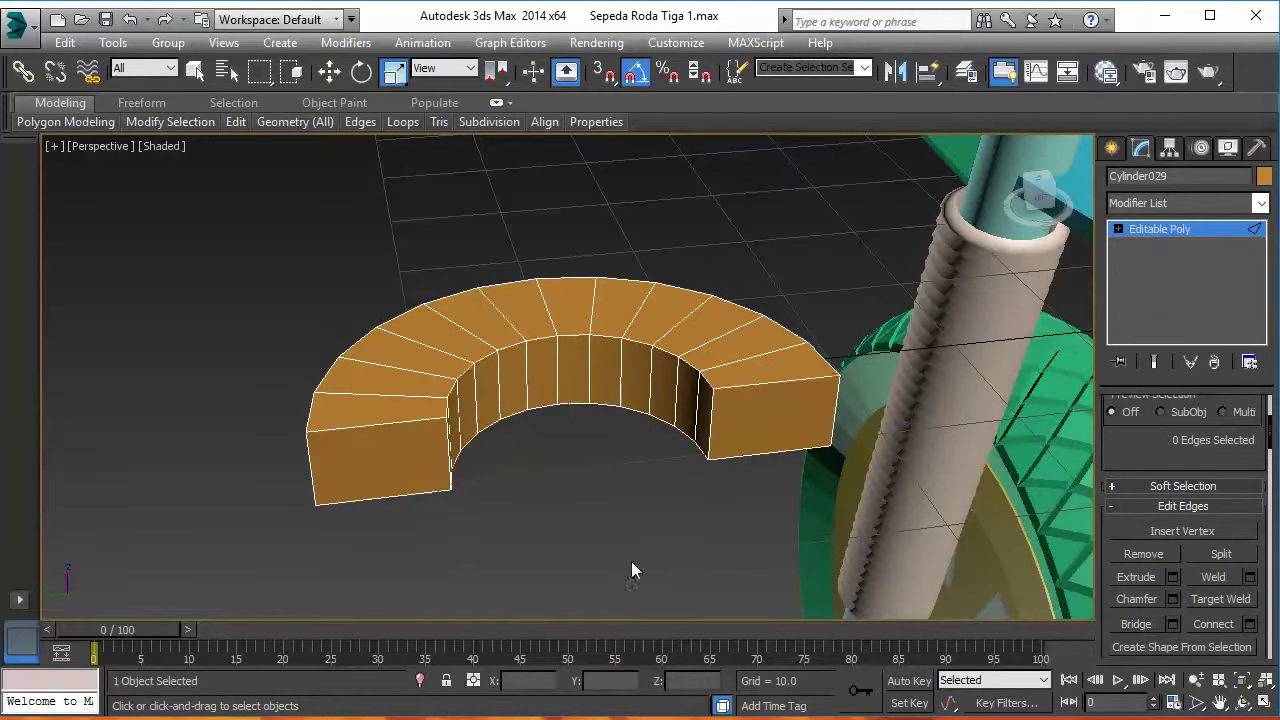
mouse_move(627, 525)
alt+middle_down()
mouse_move(628, 619)
mouse_move(627, 564)
mouse_move(793, 564)
mouse_move(748, 557)
mouse_move(640, 483)
alt+middle_up()
- Compare the closed arc with the reference photo, then view it from the Top
scroll(650, 481, down, 4)
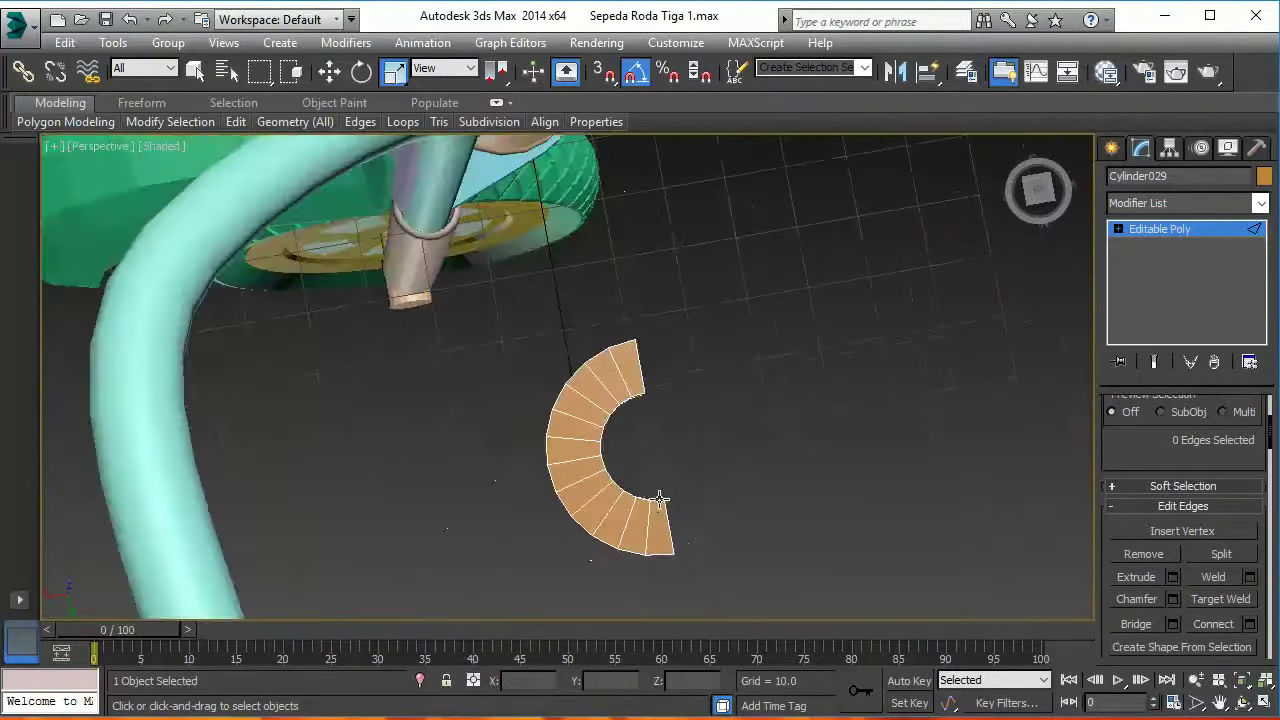
scroll(657, 492, up, 2)
alt+middle_drag(694, 506, 457, 477)
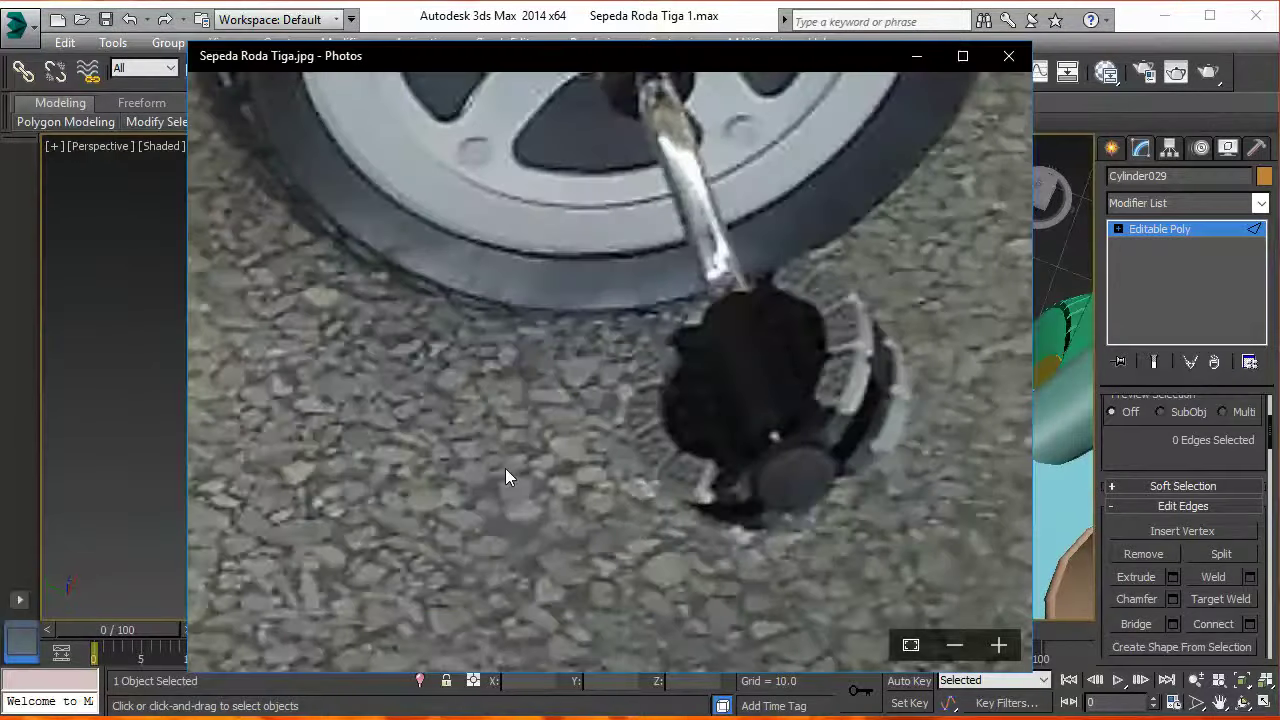
key(alt+Tab)
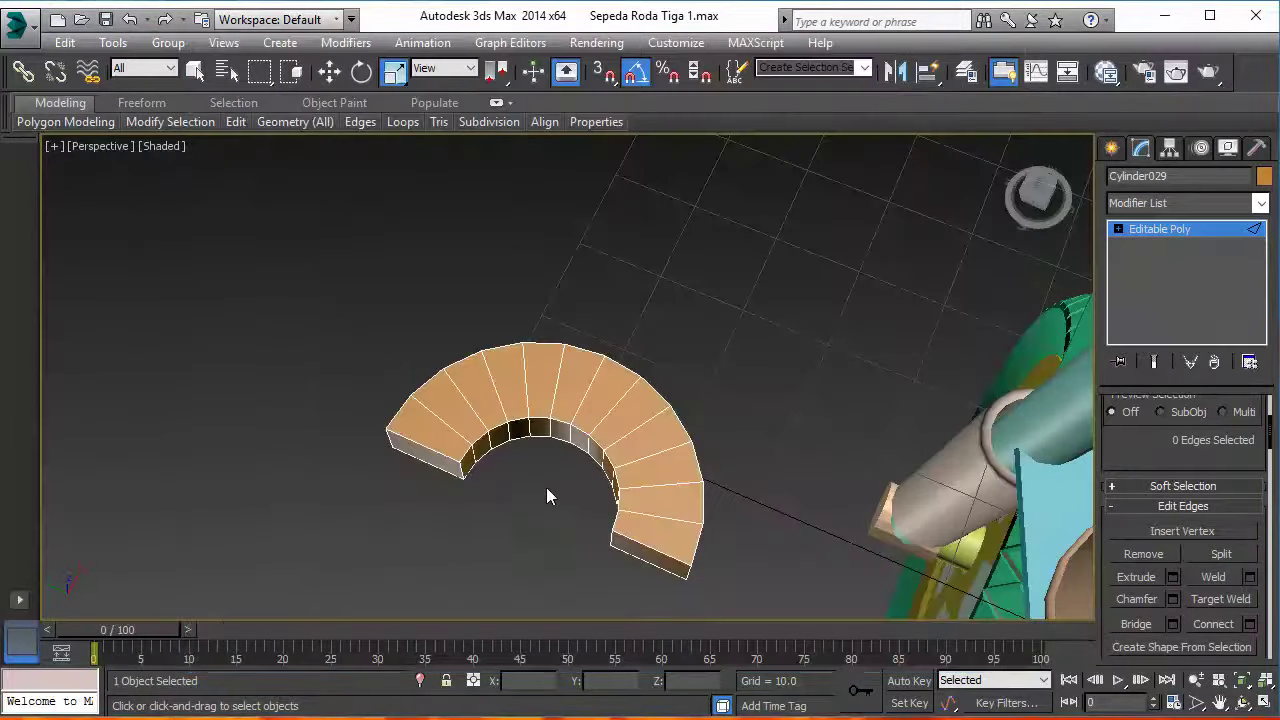
mouse_move(502, 497)
alt+middle_down()
mouse_move(484, 511)
mouse_move(486, 545)
mouse_move(577, 508)
mouse_move(558, 492)
mouse_move(530, 502)
alt+middle_up()
key(t)
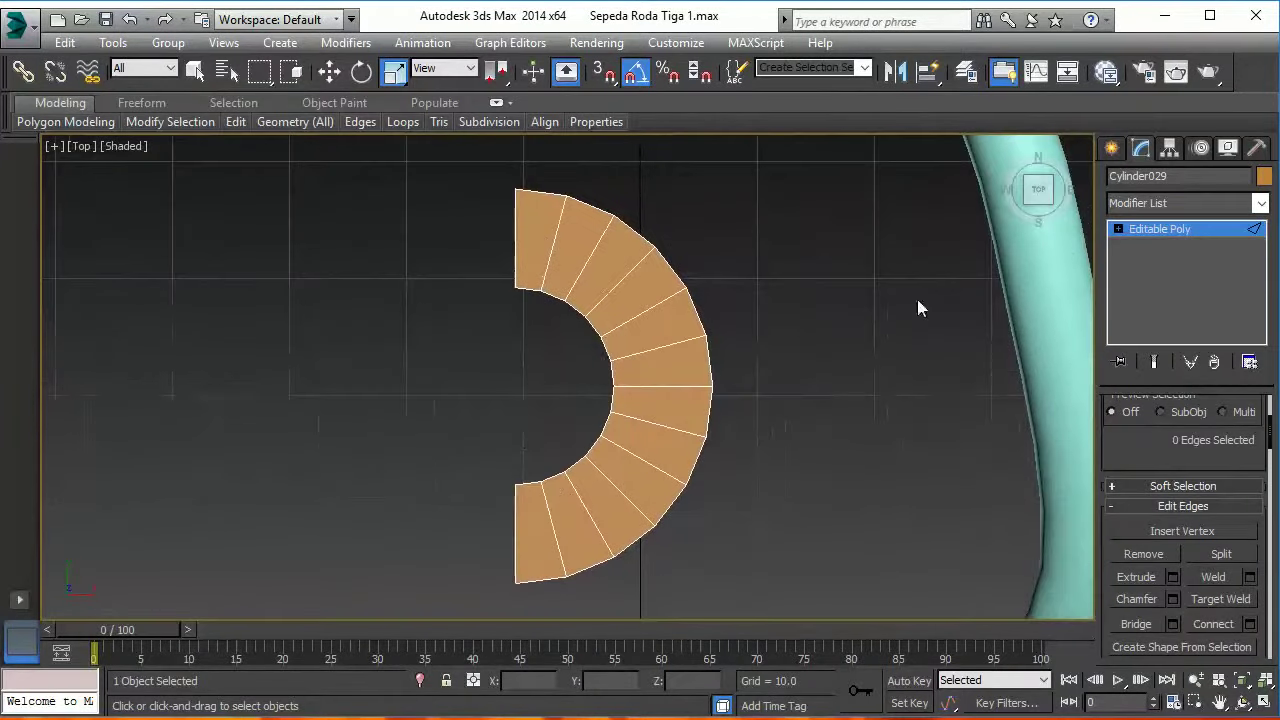
click(1118, 229)
- Delete the polygons at the arc's top and bottom ends
click(1158, 292)
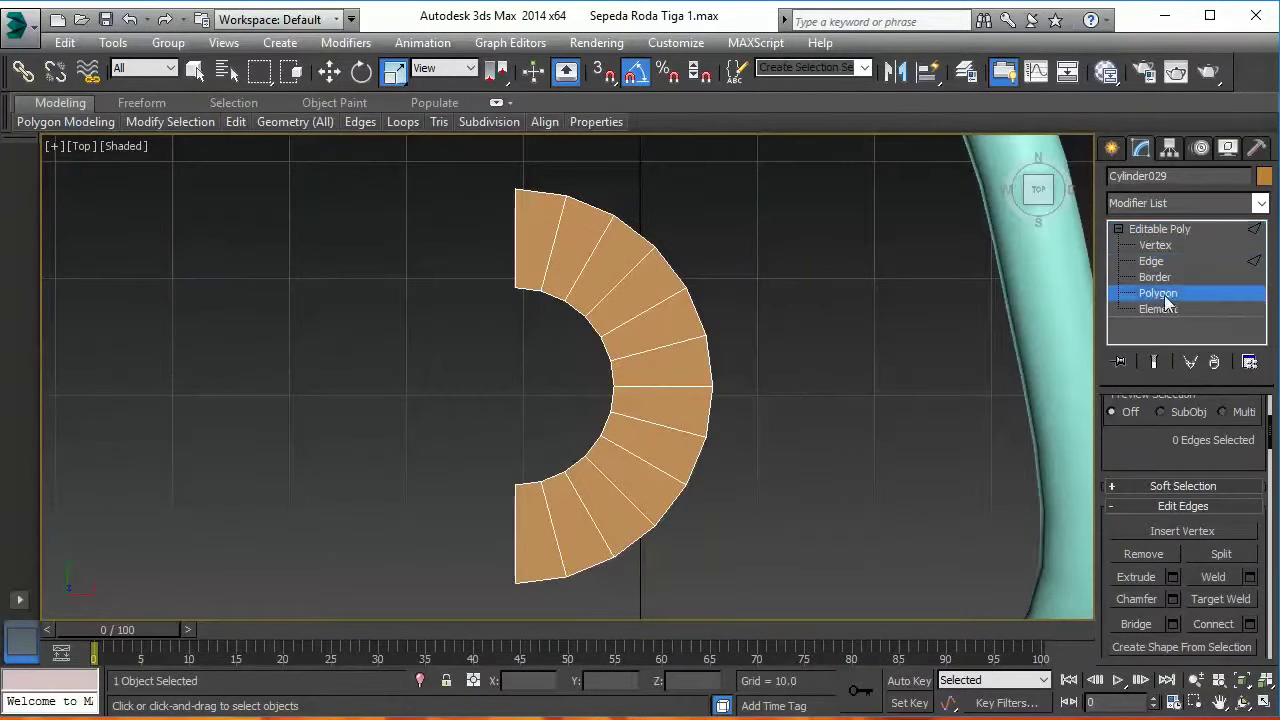
drag(455, 238, 573, 266)
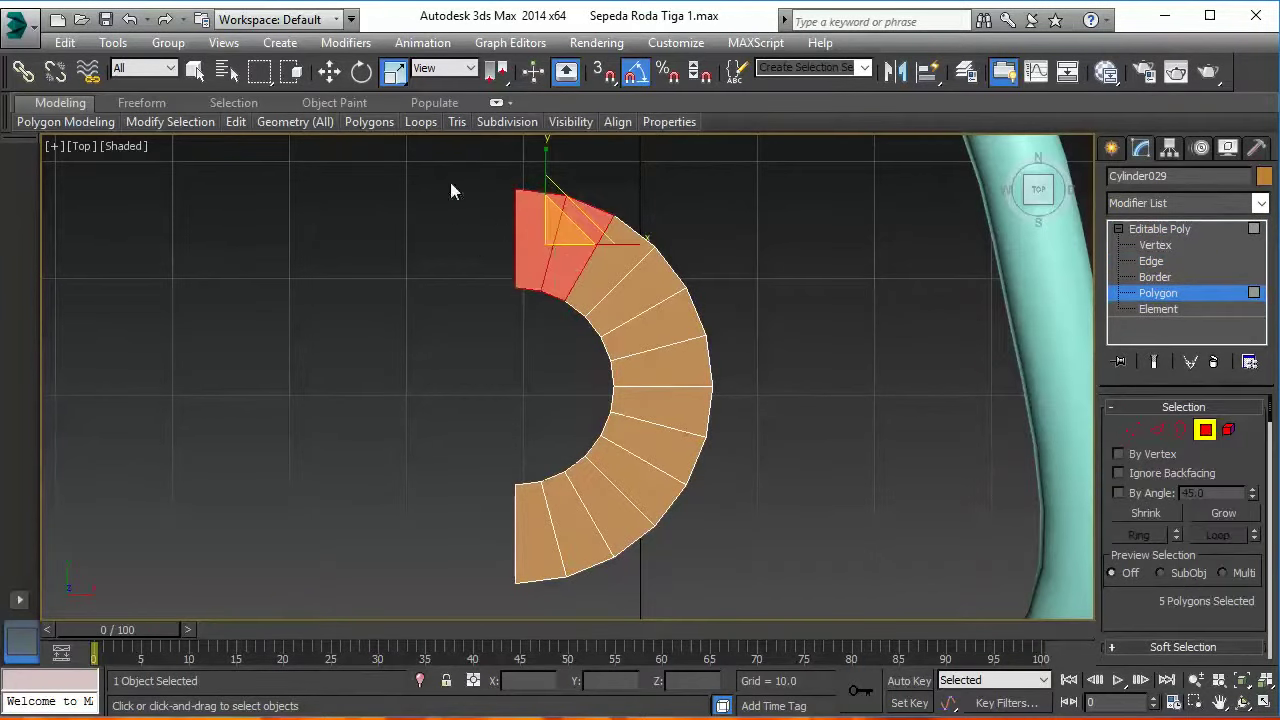
drag(556, 306, 556, 306)
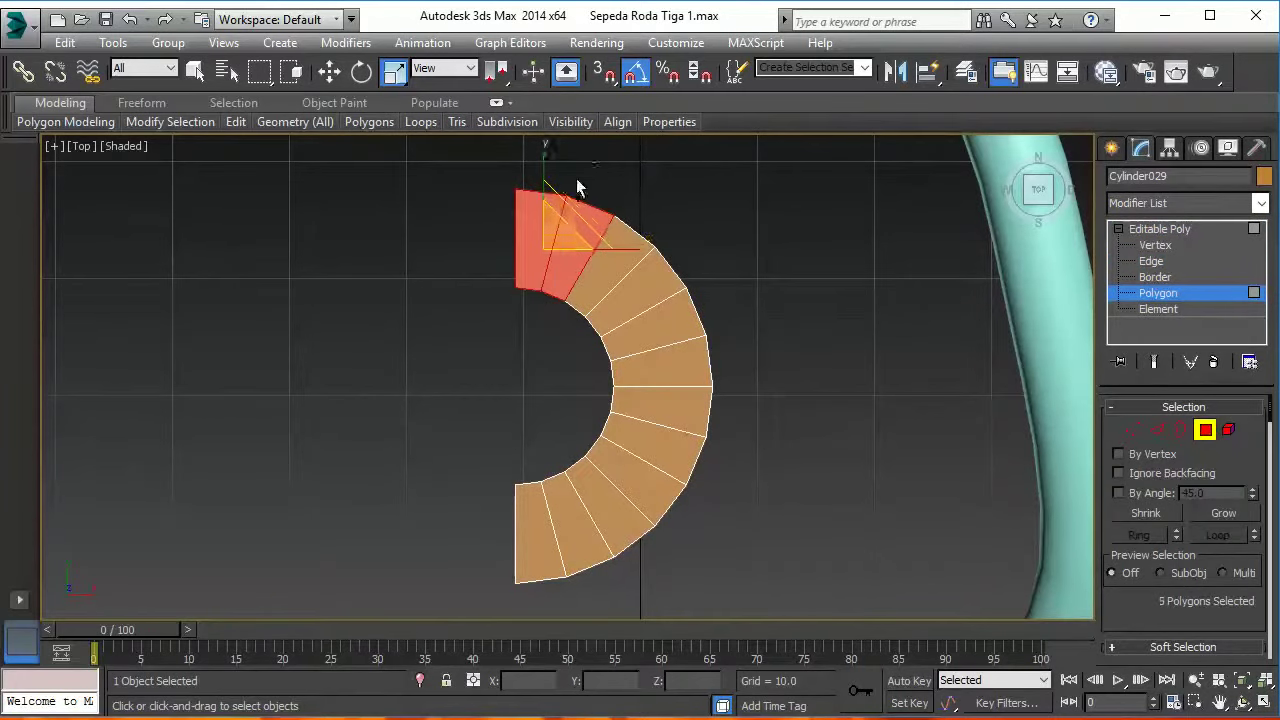
ctrl+drag(447, 490, 575, 560)
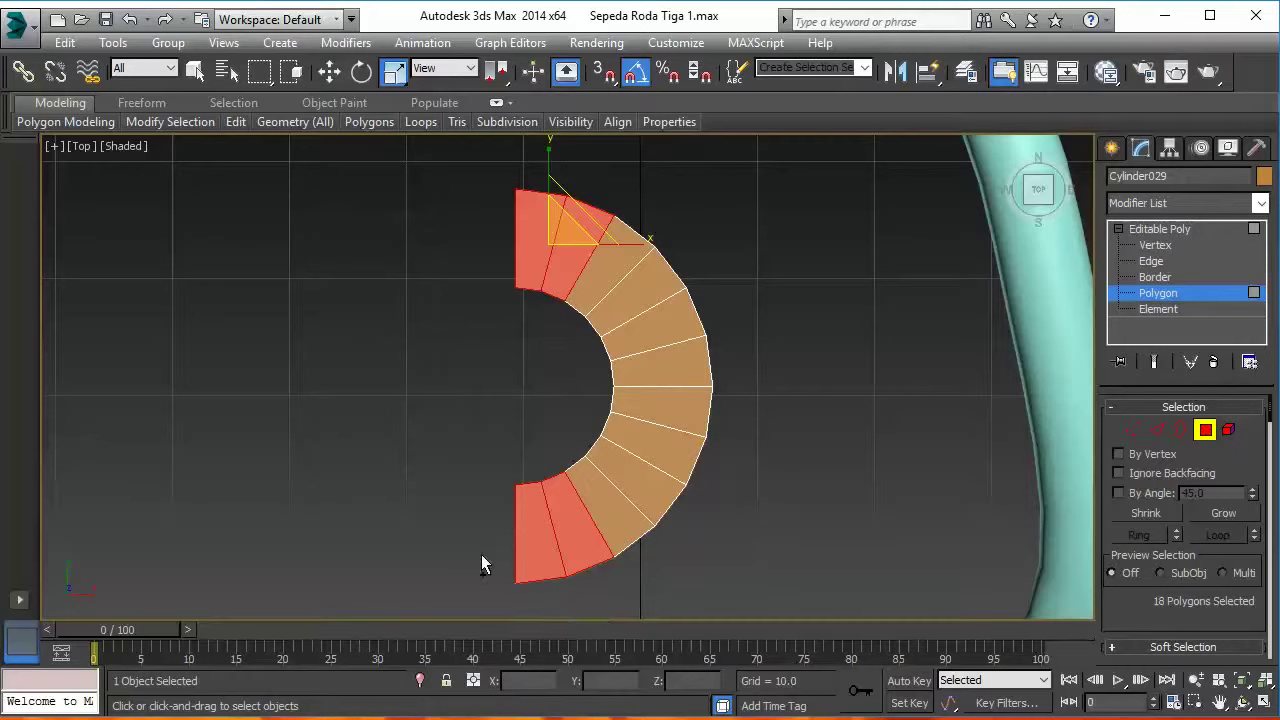
key(Delete)
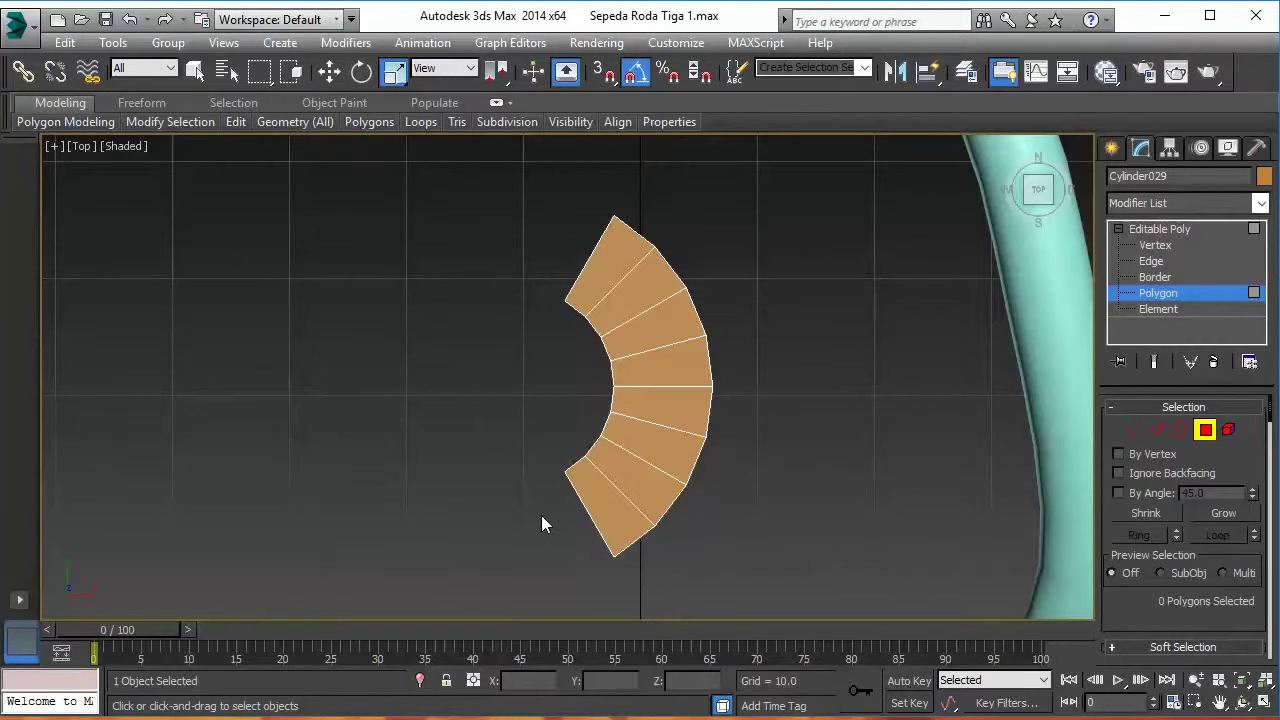
- Recheck the reference photo and select the shortened arc's open border
key(alt+Tab)
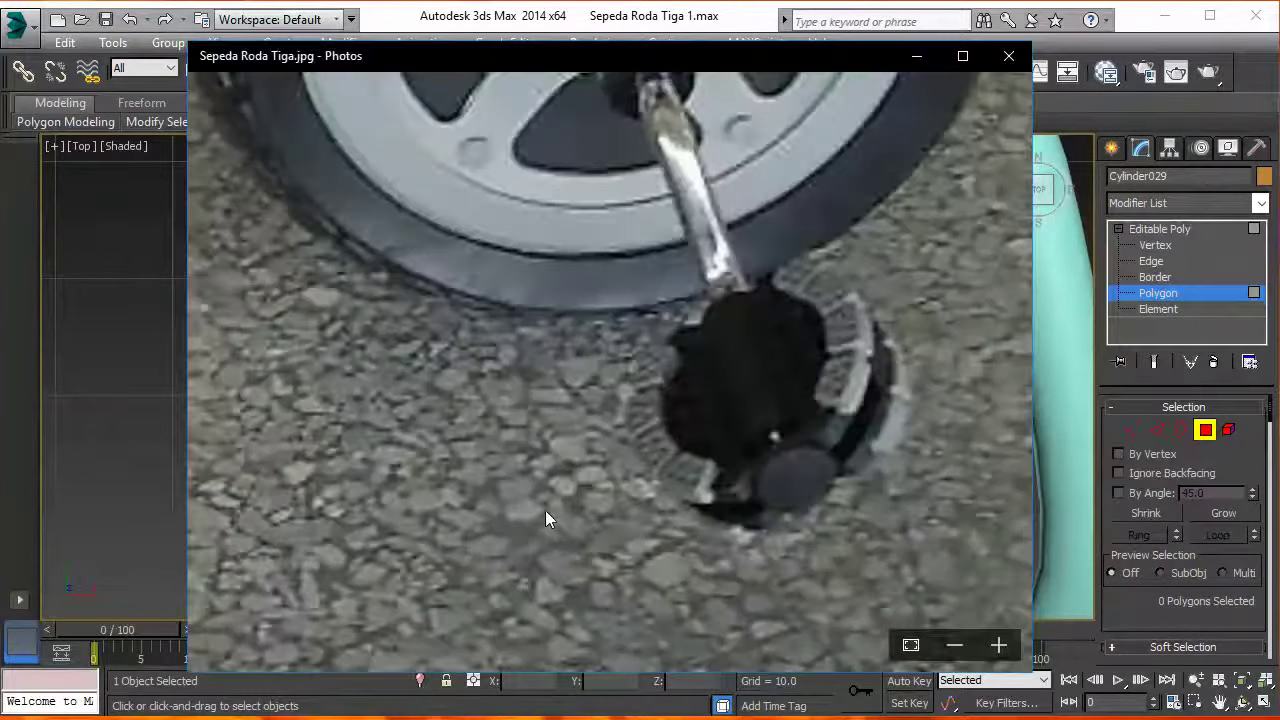
key(alt+Tab)
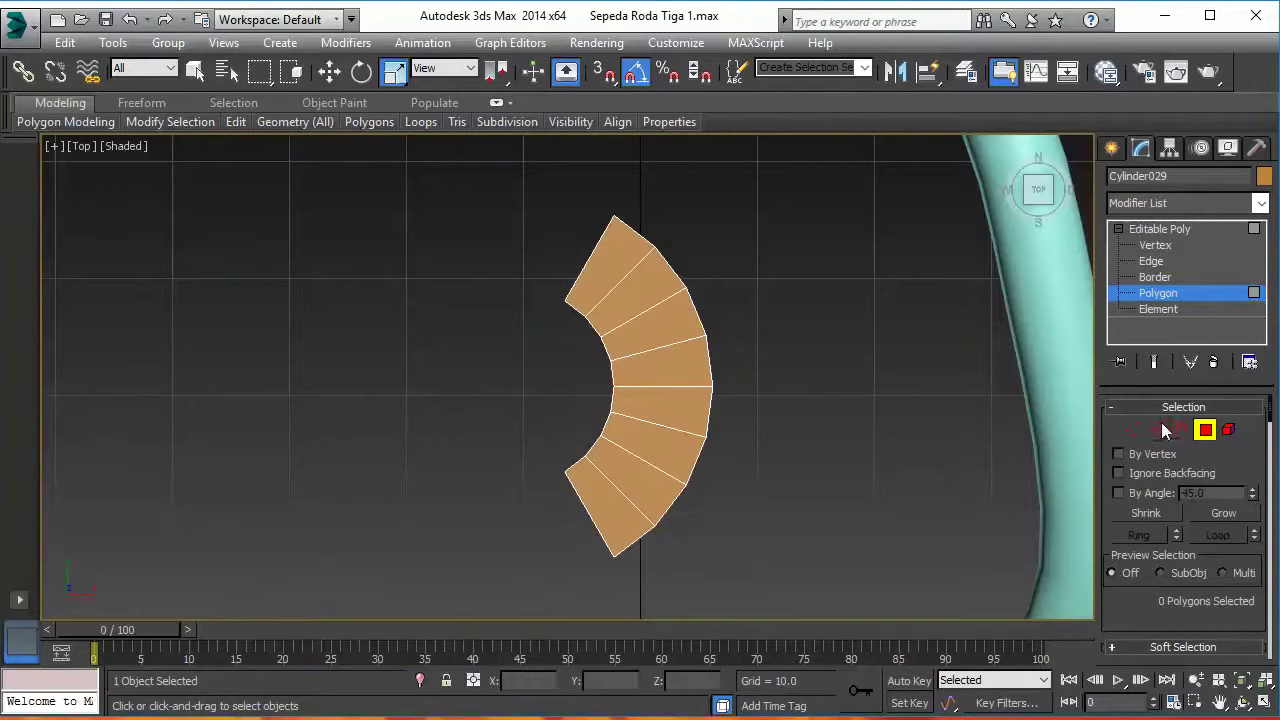
click(1181, 430)
click(612, 553)
mouse_move(633, 575)
alt+middle_down()
mouse_move(762, 430)
mouse_move(683, 447)
mouse_move(665, 483)
alt+middle_up()
- Cap the arc's two open square ends with Edit Borders > Cap, then deselect
key(p)
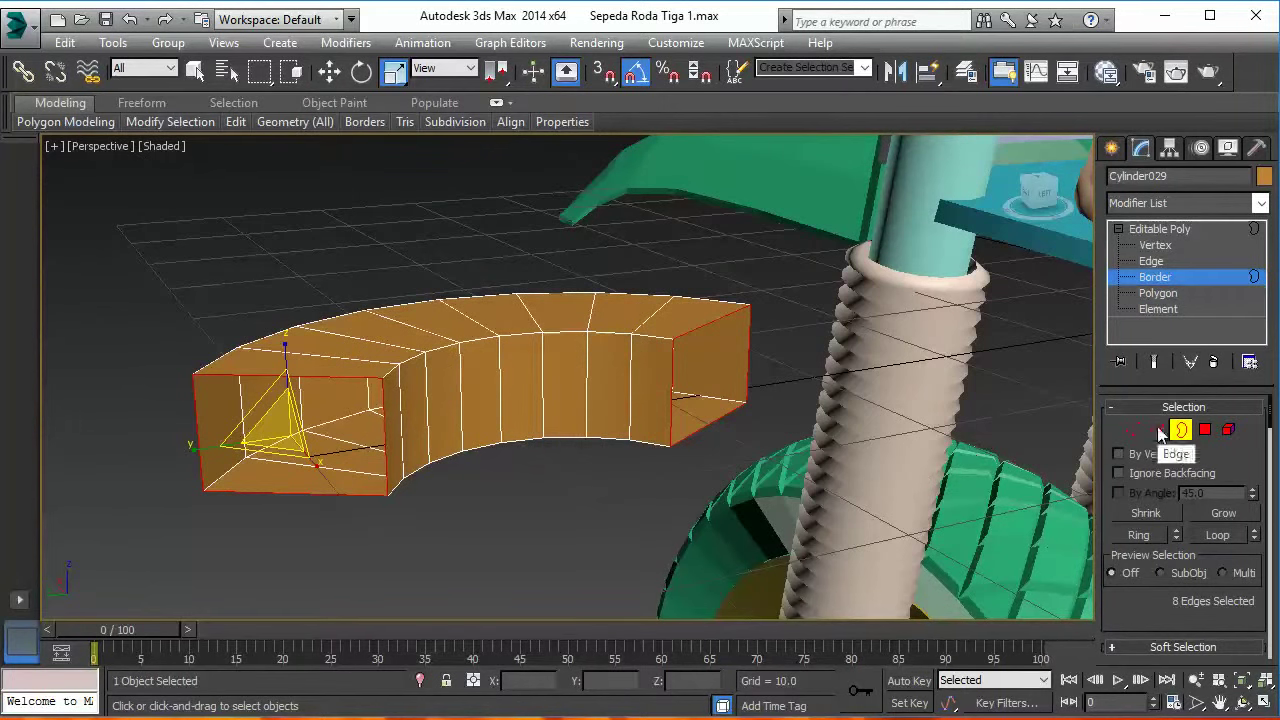
scroll(1225, 510, down, 1)
scroll(1240, 530, down, 3)
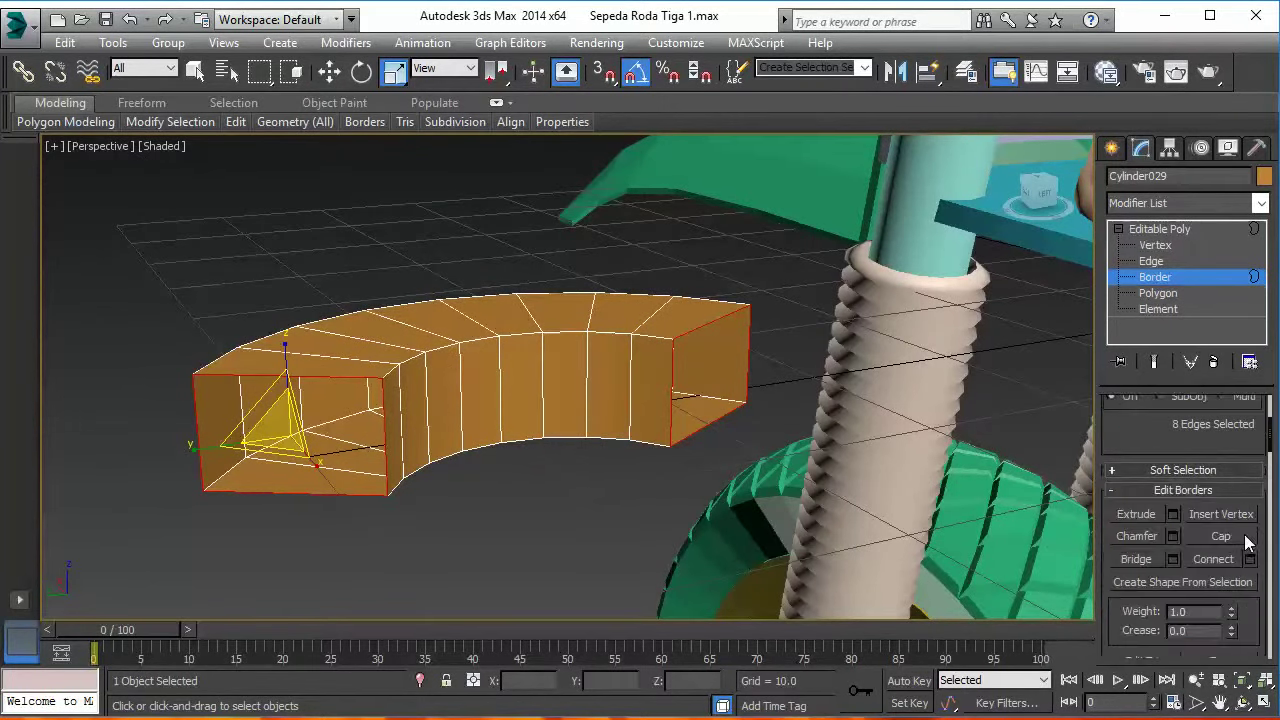
click(1243, 541)
mouse_move(864, 536)
alt+middle_down()
mouse_move(534, 511)
mouse_move(555, 526)
alt+middle_up()
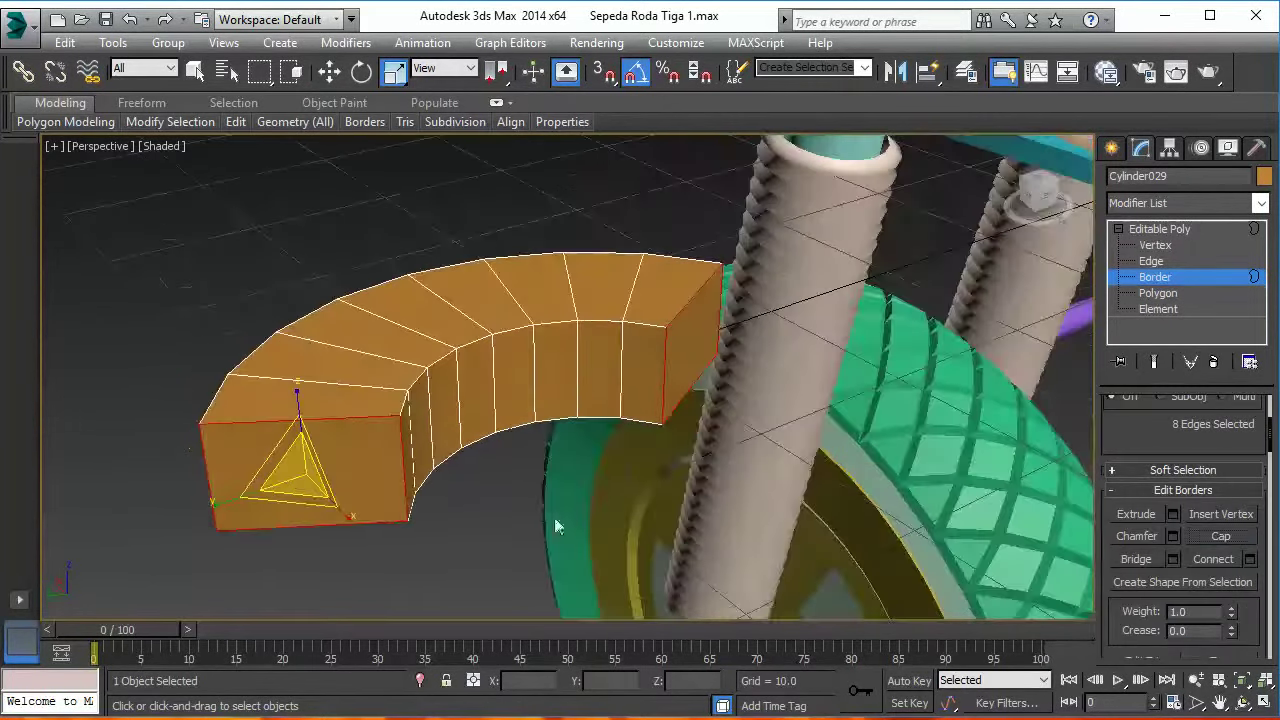
click(483, 550)
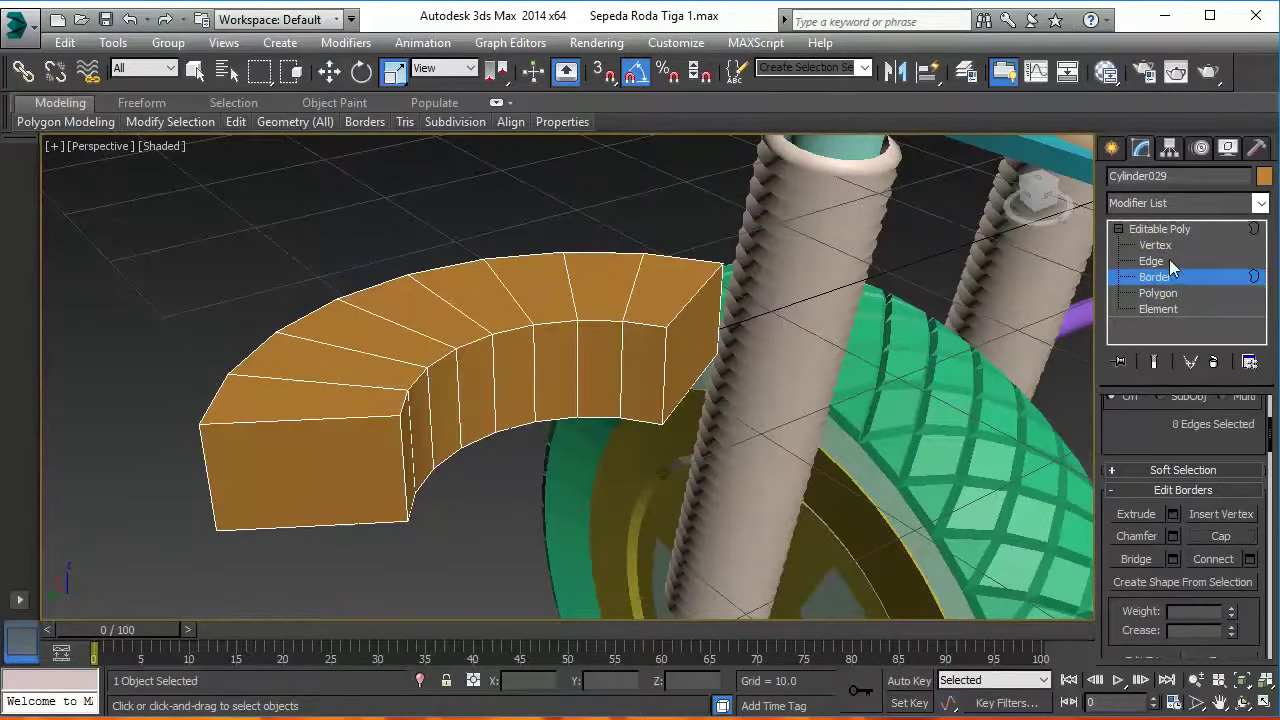
- Add a lengthwise edge loop through the arc's edge ring using Ring and Connect
click(1151, 261)
click(292, 428)
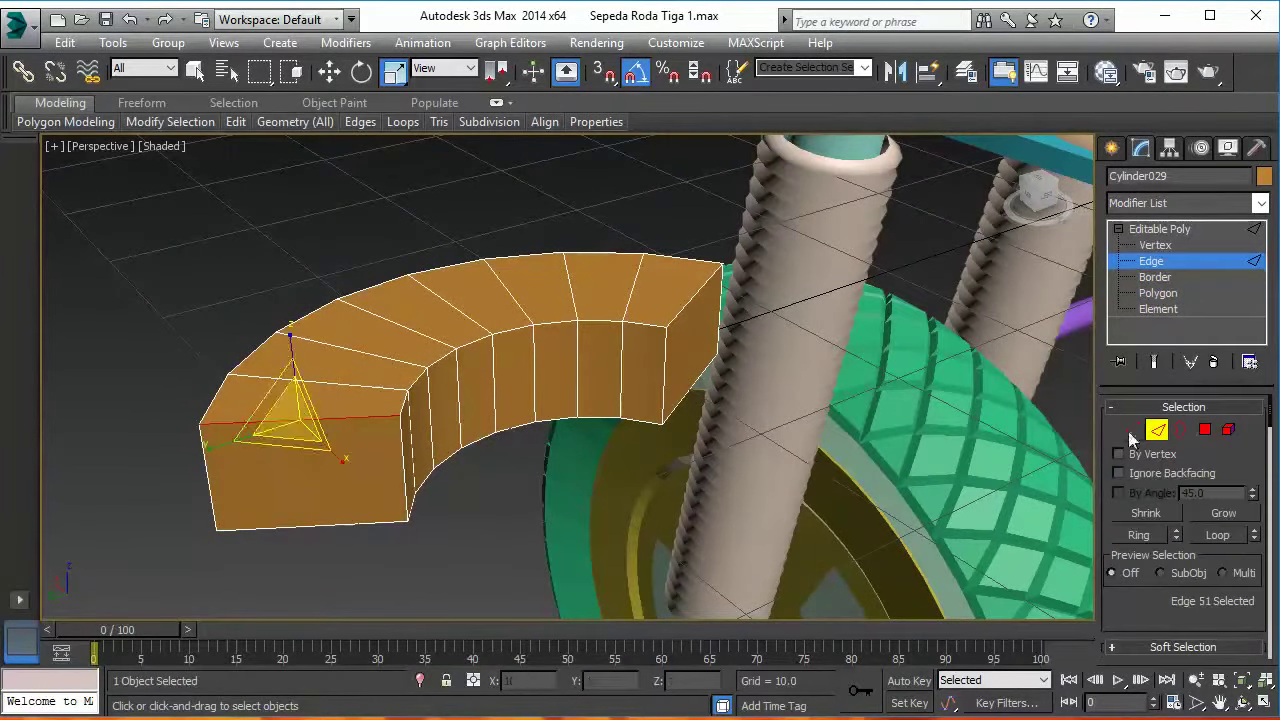
click(1147, 540)
scroll(1140, 610, down, 5)
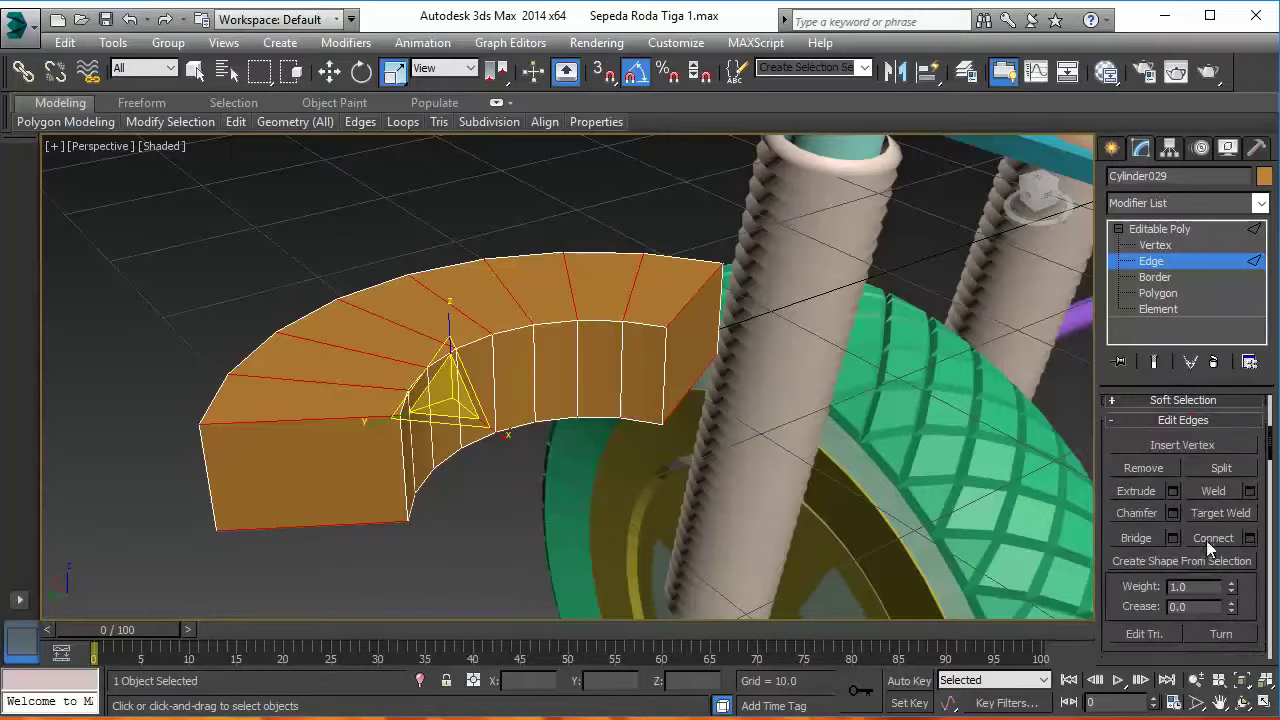
click(1206, 540)
- In Top view, delete the arc's inner-half vertices to leave a thinner band
alt+middle_drag(486, 508, 550, 575)
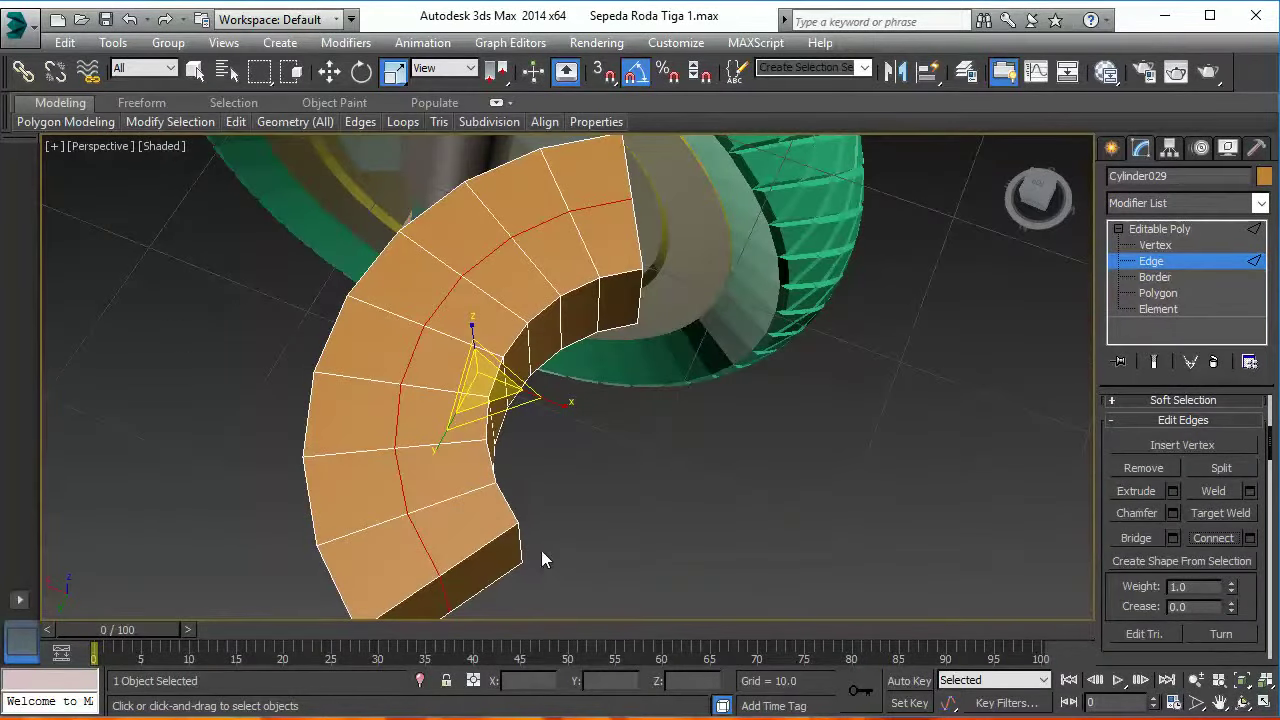
key(t)
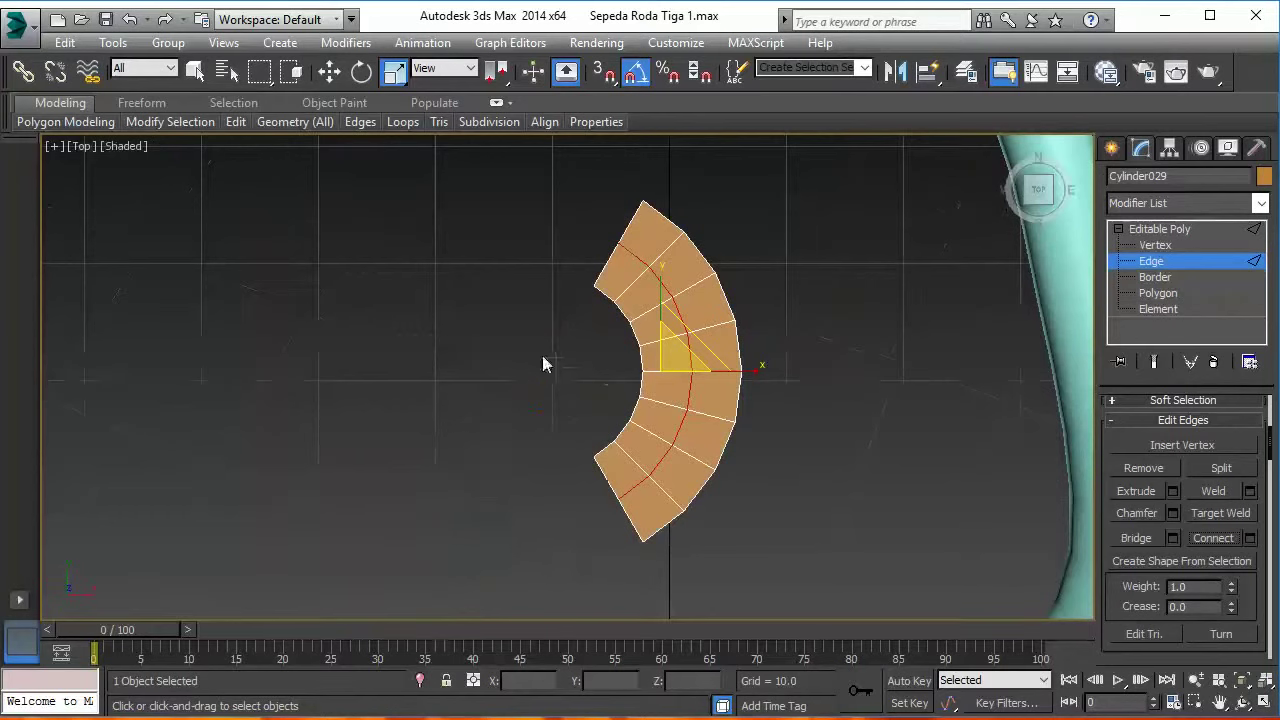
key(1)
drag(553, 276, 629, 320)
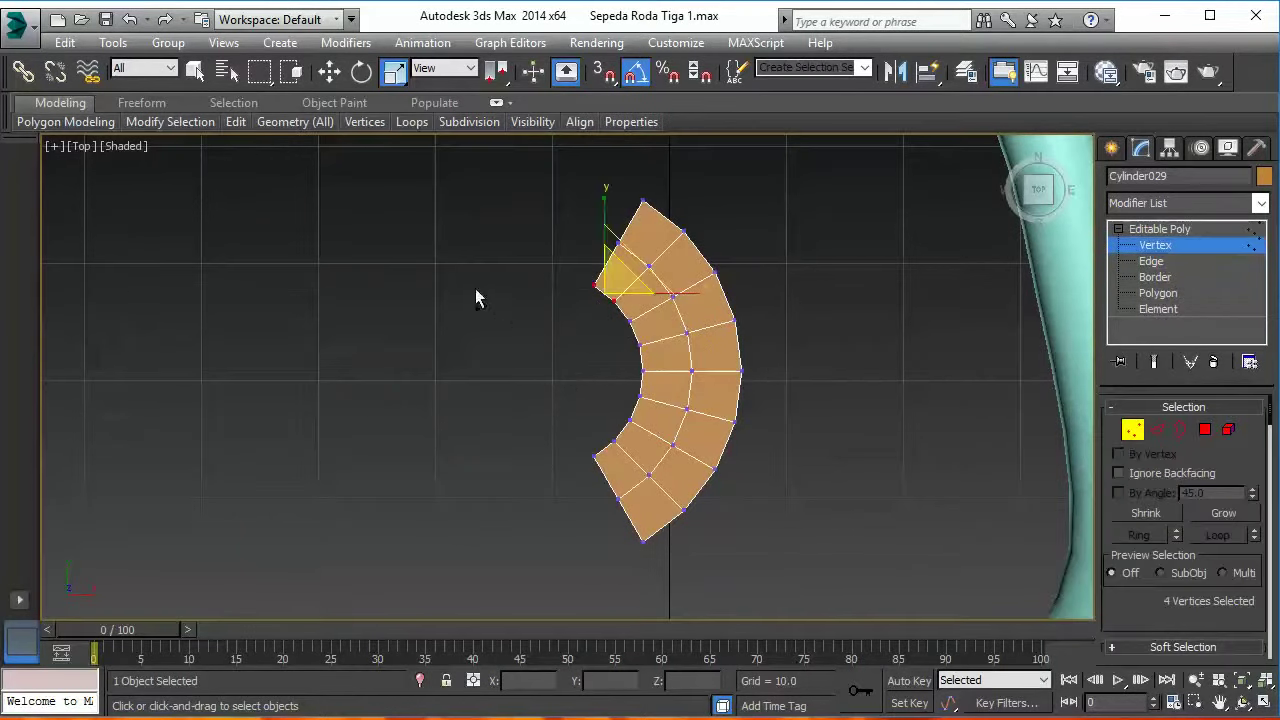
drag(637, 424, 650, 425)
drag(494, 390, 632, 470)
key(Delete)
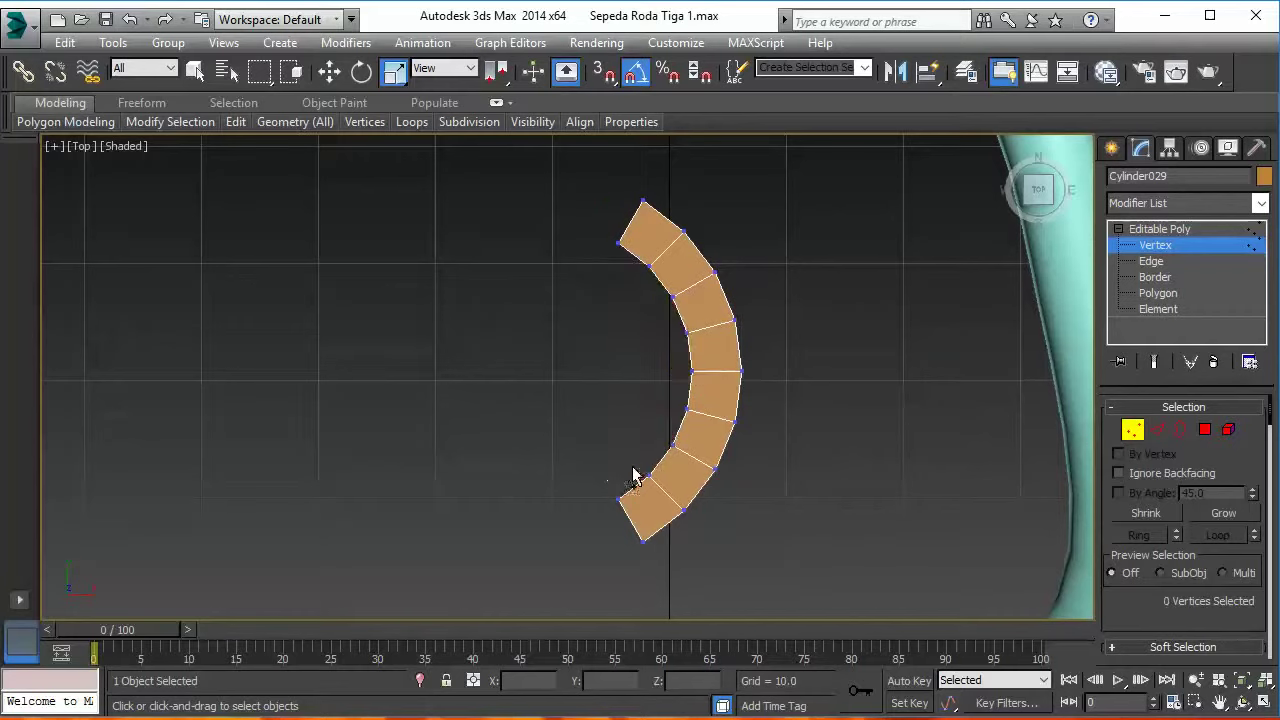
click(1178, 428)
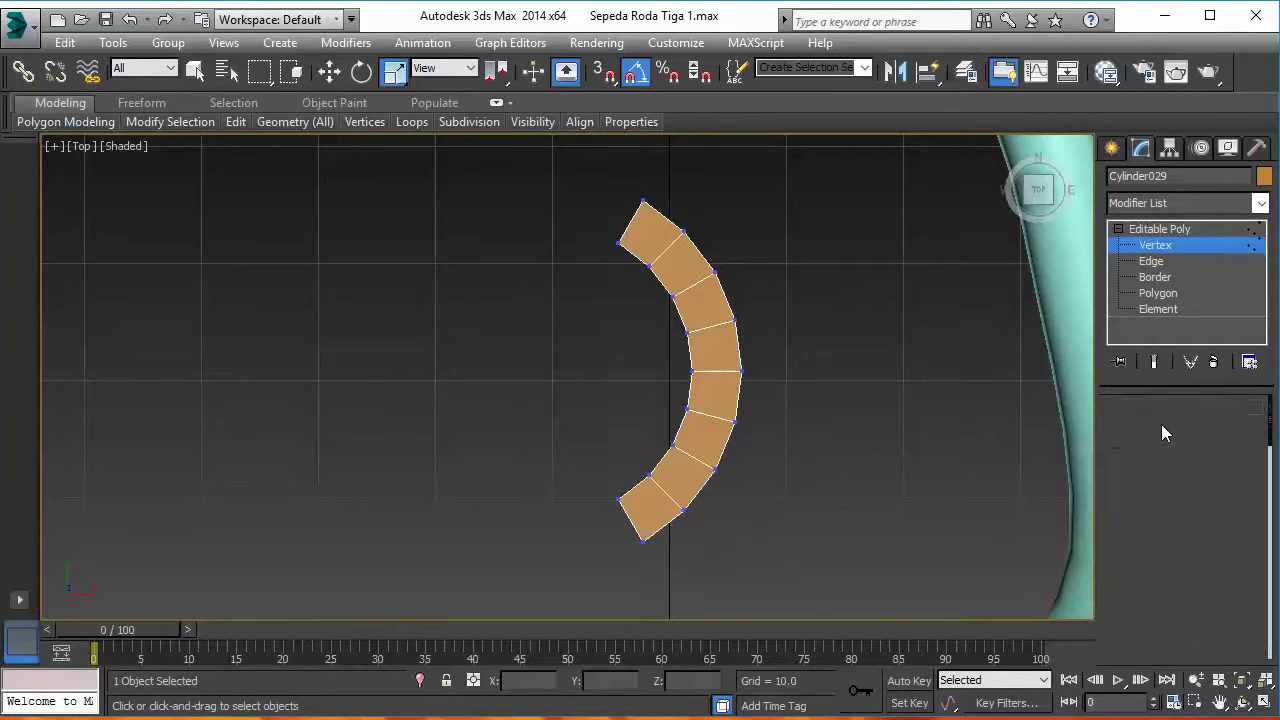
alt+middle_drag(461, 437, 640, 450)
- Bridge the edges of the arc's open border to close its inner side
key(2)
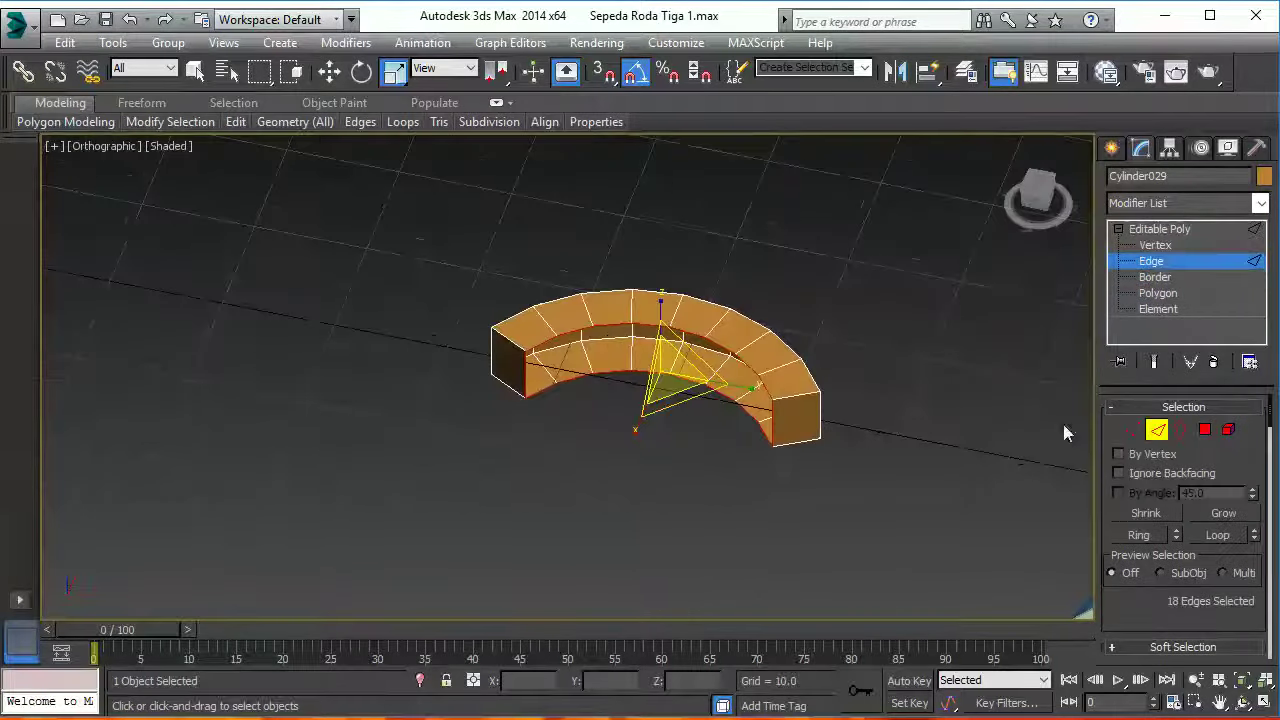
click(866, 480)
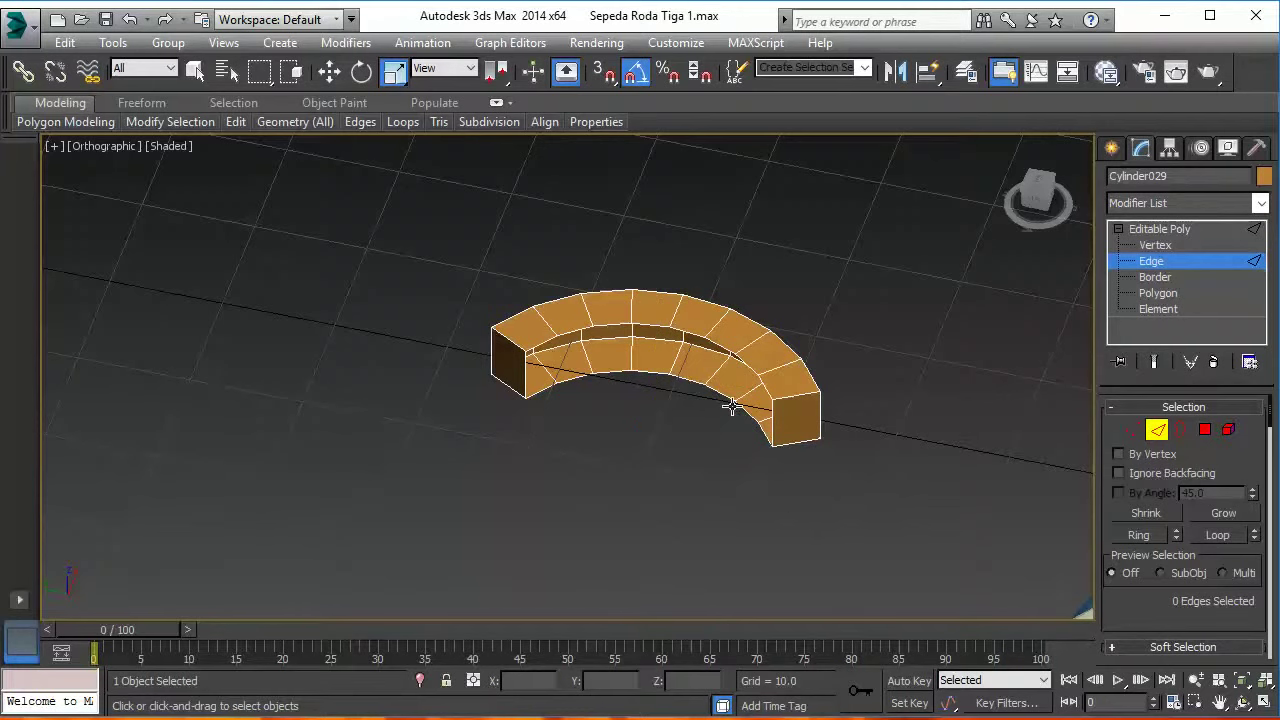
click(732, 406)
click(930, 475)
click(1182, 435)
click(590, 400)
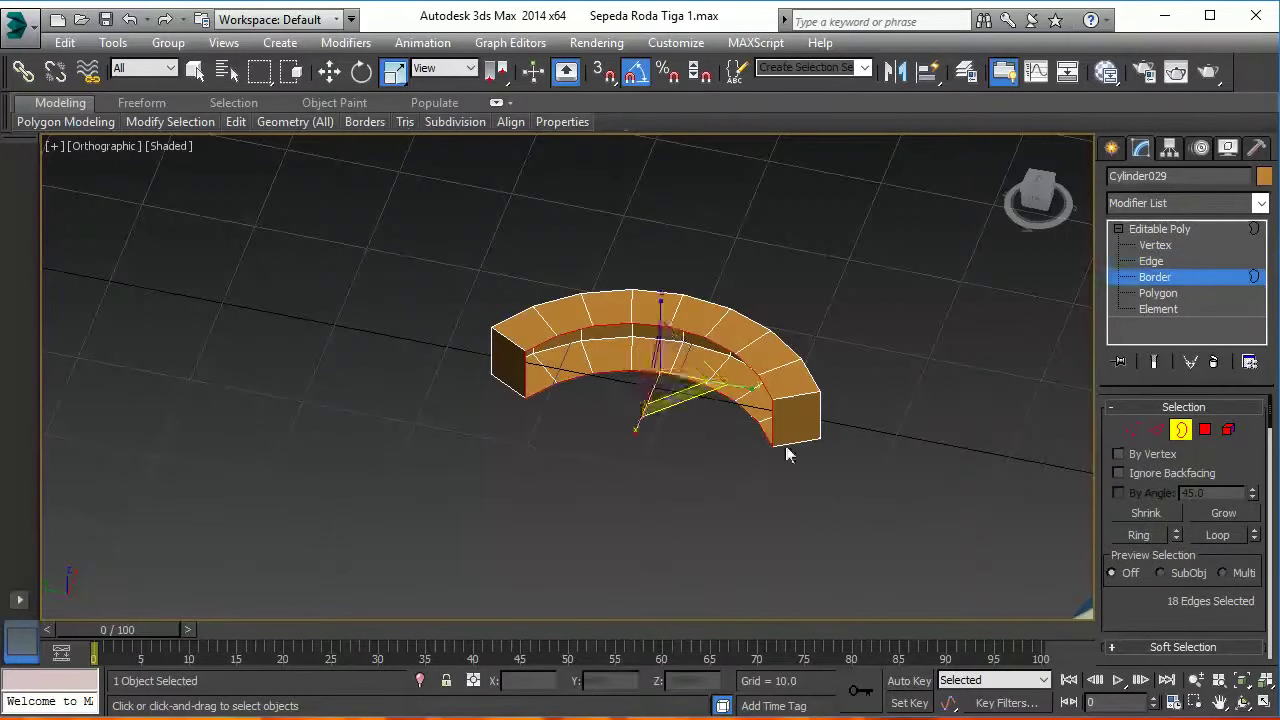
click(1157, 430)
scroll(1232, 500, down, 3)
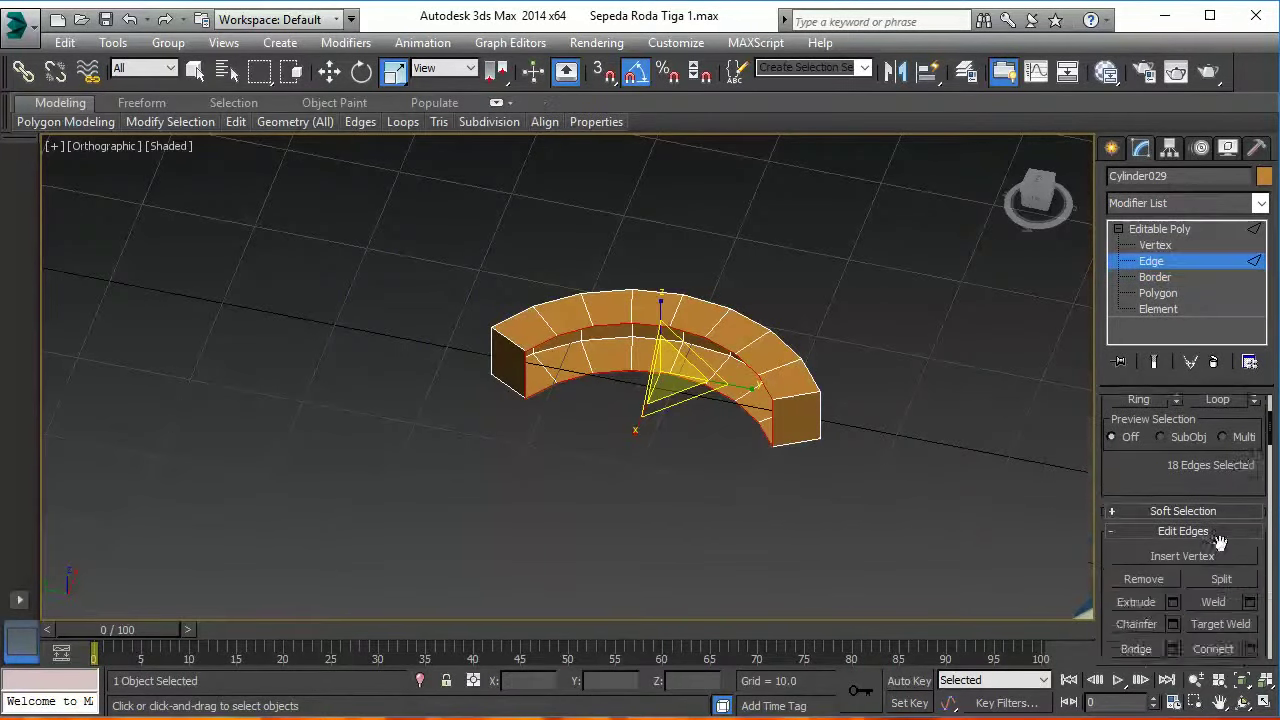
scroll(1232, 546, down, 2)
ctrl+click(771, 414)
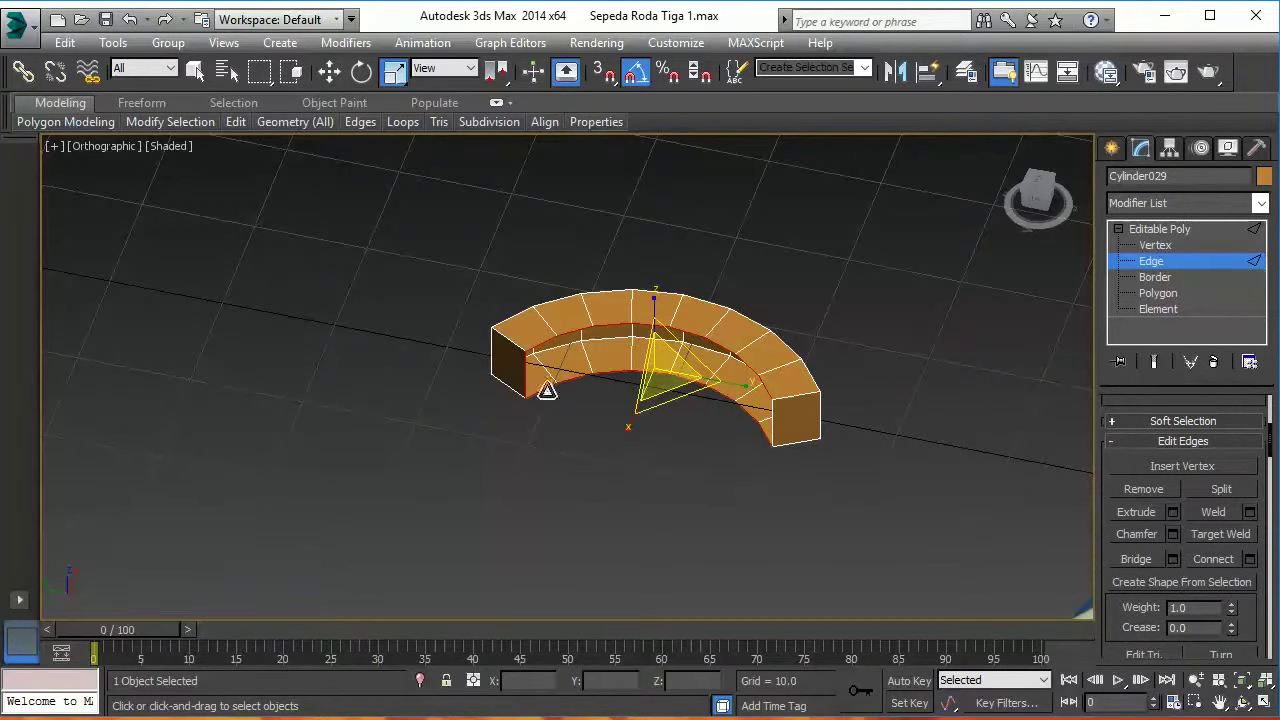
ctrl+click(528, 371)
click(1130, 560)
- Save the scene with Ctrl+S and switch the viewport to Perspective
mouse_move(618, 507)
alt+middle_down()
mouse_move(541, 484)
mouse_move(621, 482)
mouse_move(621, 510)
mouse_move(557, 545)
alt+middle_up()
click(561, 495)
scroll(637, 502, up, 3)
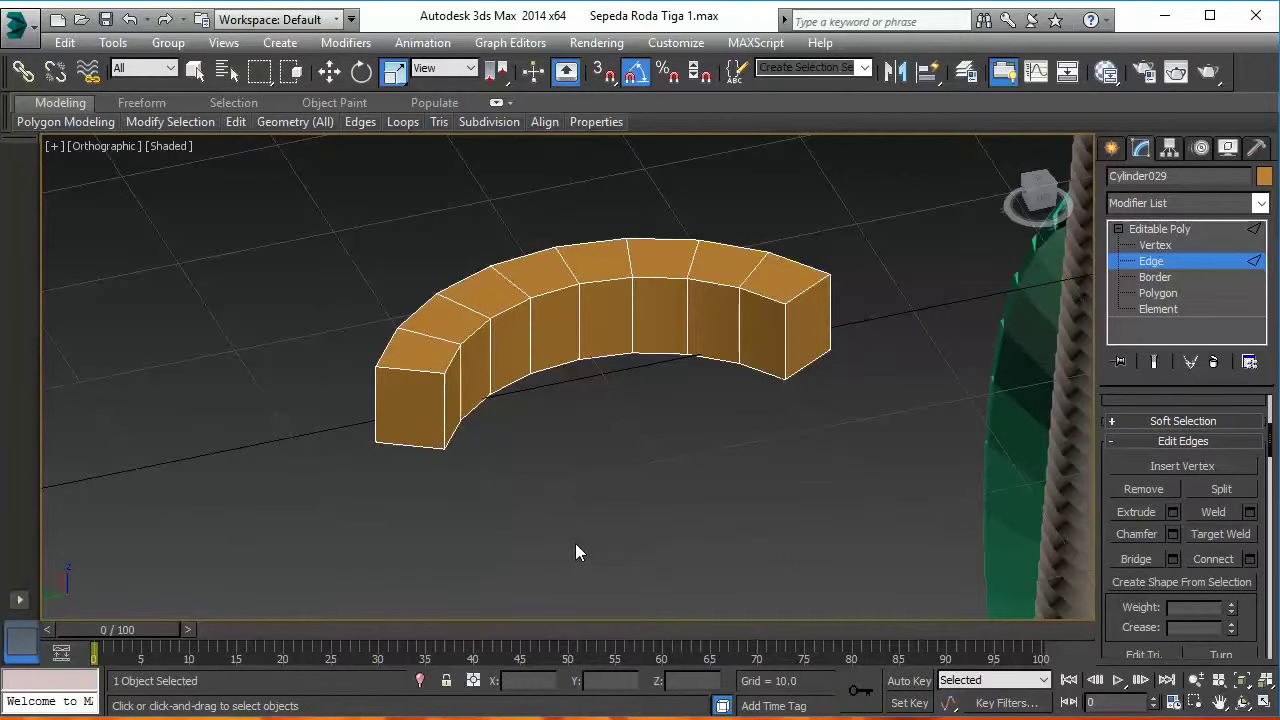
key(ctrl+s)
mouse_move(634, 534)
alt+middle_down()
mouse_move(566, 513)
mouse_move(306, 494)
mouse_move(417, 491)
mouse_move(440, 474)
mouse_move(350, 469)
mouse_move(403, 503)
mouse_move(515, 490)
mouse_move(470, 521)
mouse_move(656, 515)
alt+middle_up()
key(p)
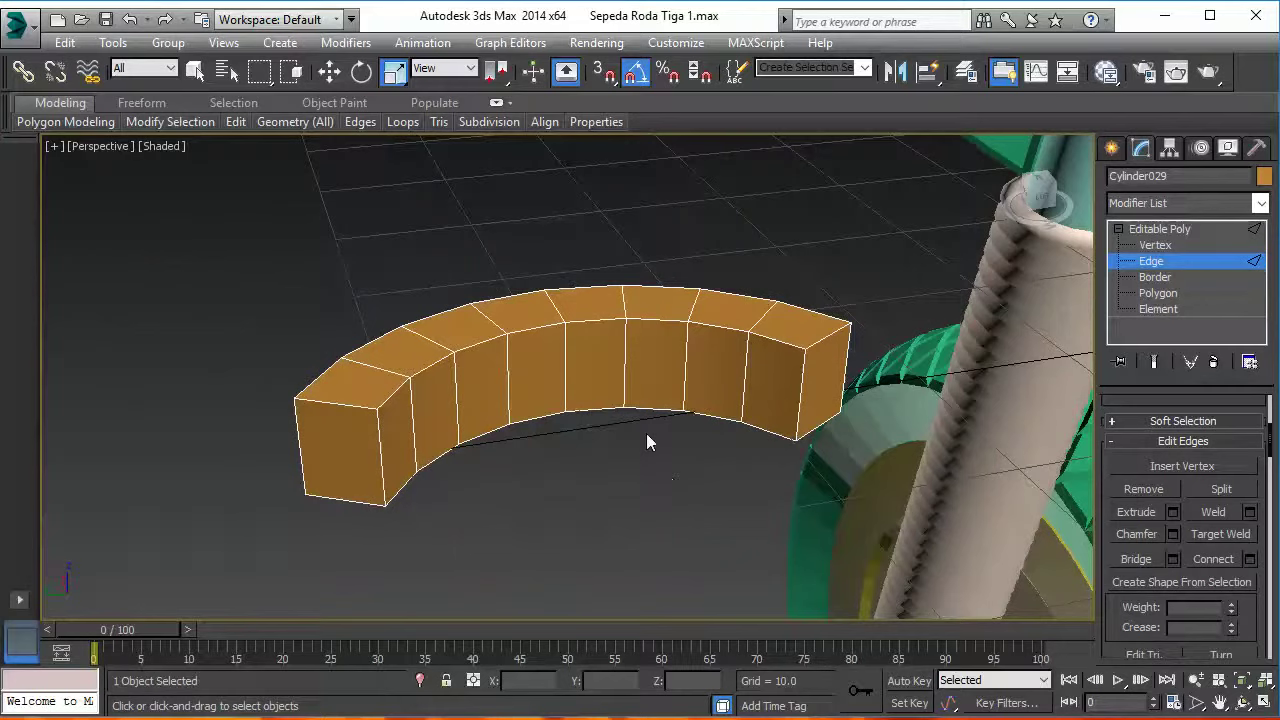
- Return the arc to object level and centre its pivot with Affect Pivot Only > Center to Object
right_click(682, 424)
click(720, 455)
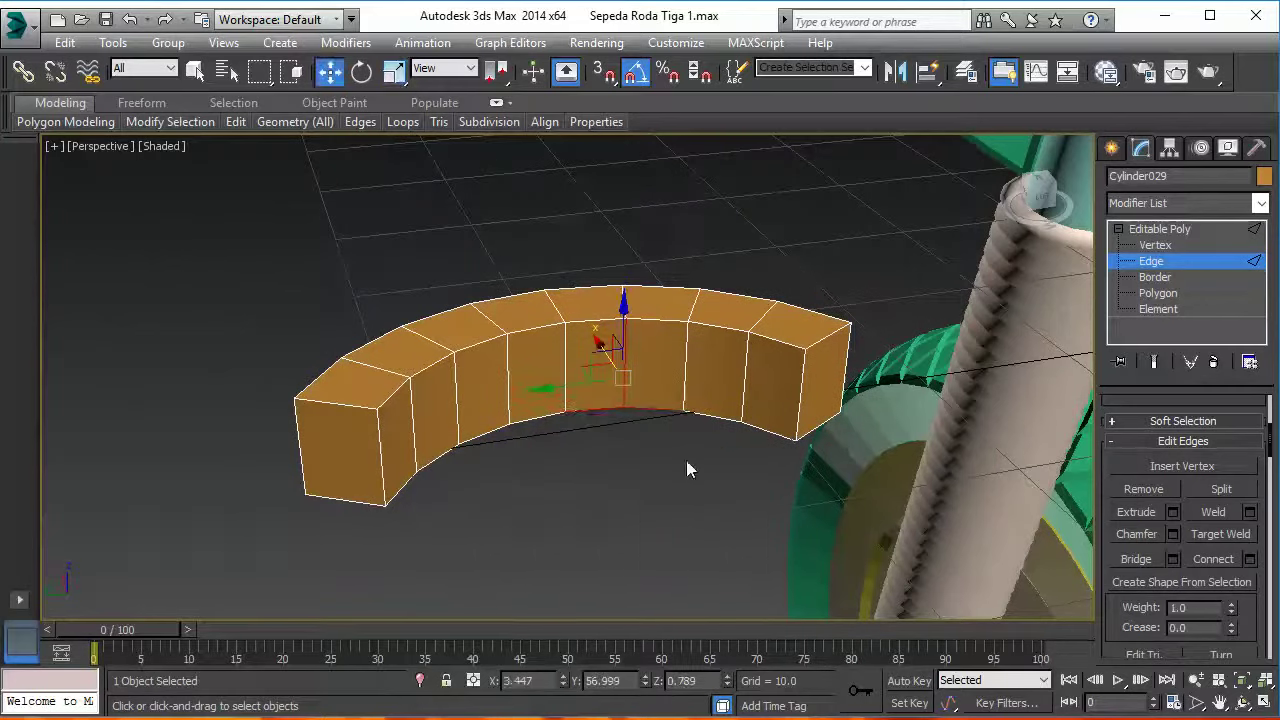
click(1159, 229)
click(615, 470)
click(684, 408)
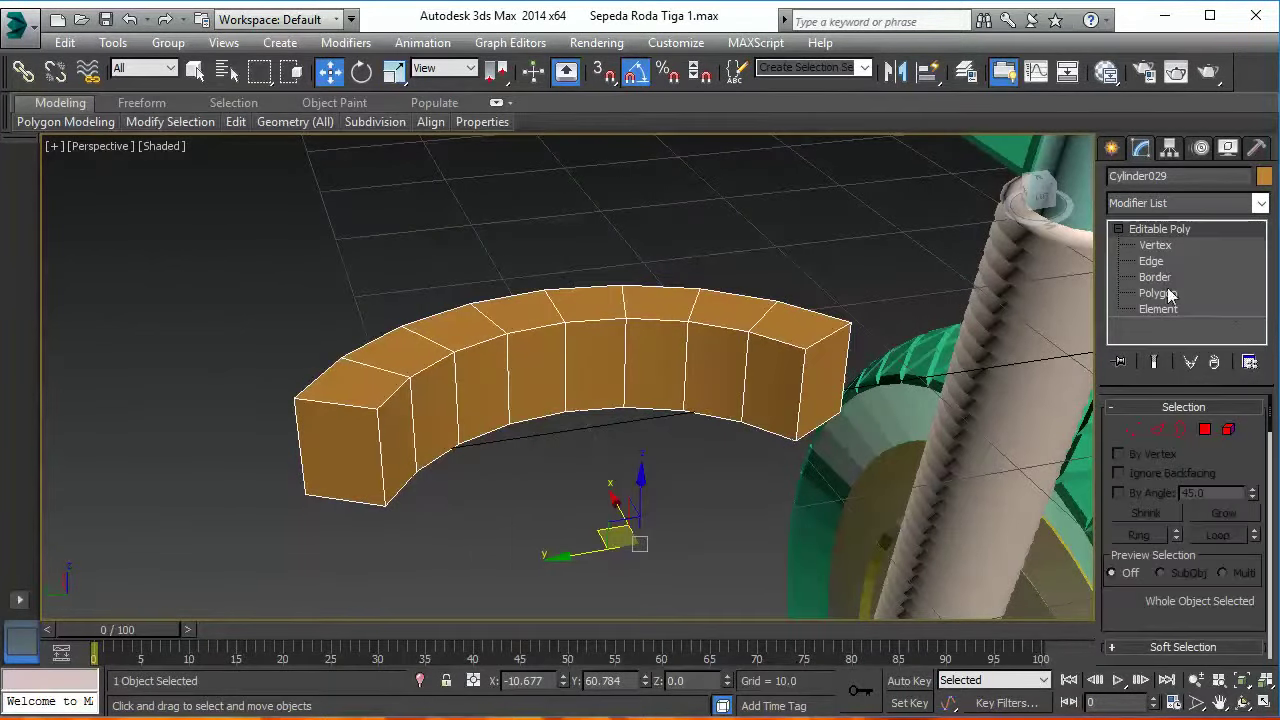
mouse_move(640, 465)
alt+middle_down()
mouse_move(703, 465)
mouse_move(760, 423)
alt+middle_up()
click(1169, 148)
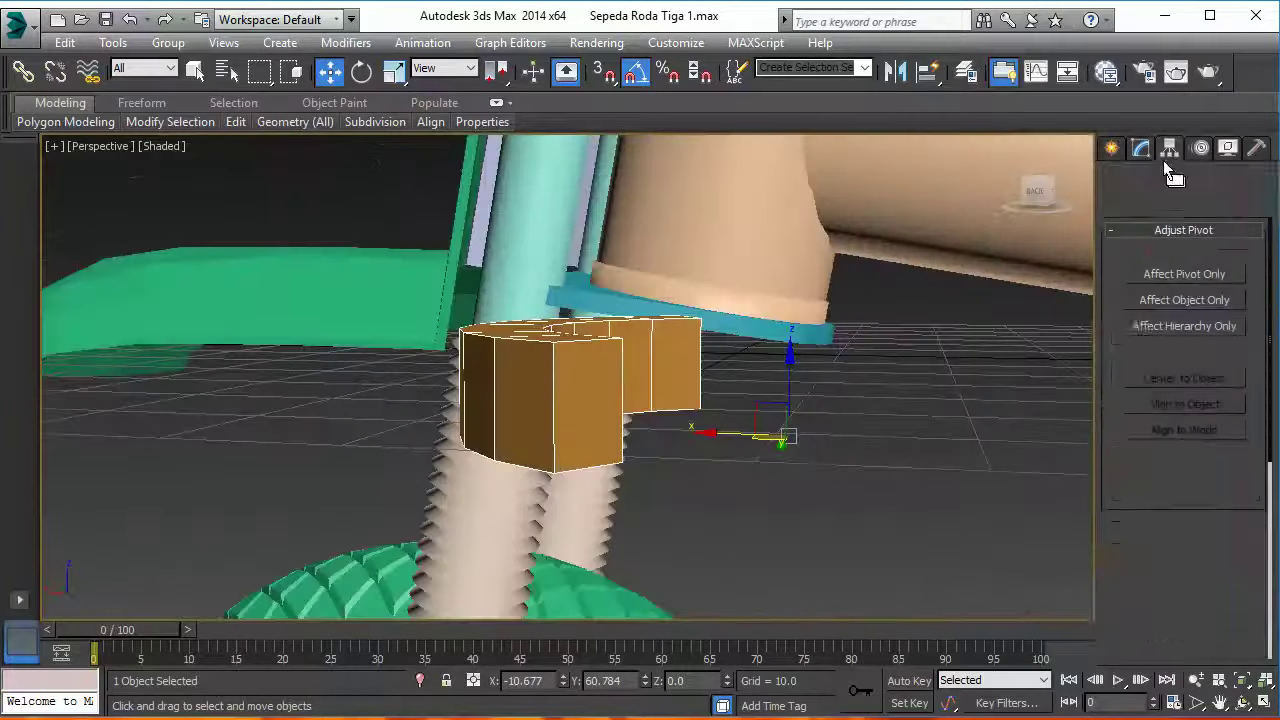
click(1185, 274)
click(1173, 376)
mouse_move(1000, 430)
alt+middle_down()
mouse_move(717, 498)
mouse_move(900, 420)
alt+middle_up()
click(1195, 272)
- Scale the arc on Z to about half its height, then check the reference photo
right_click(545, 310)
click(591, 357)
drag(578, 298, 571, 355)
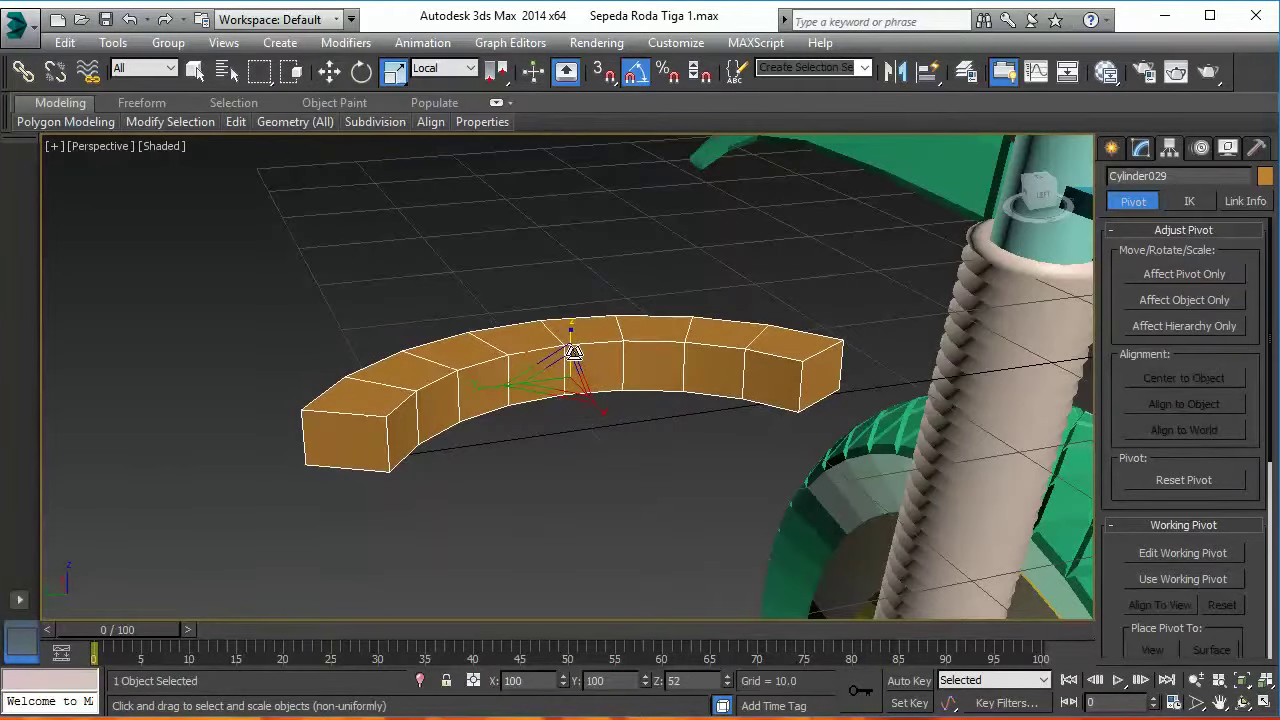
mouse_move(571, 348)
alt+middle_down()
mouse_move(569, 576)
mouse_move(666, 577)
alt+middle_up()
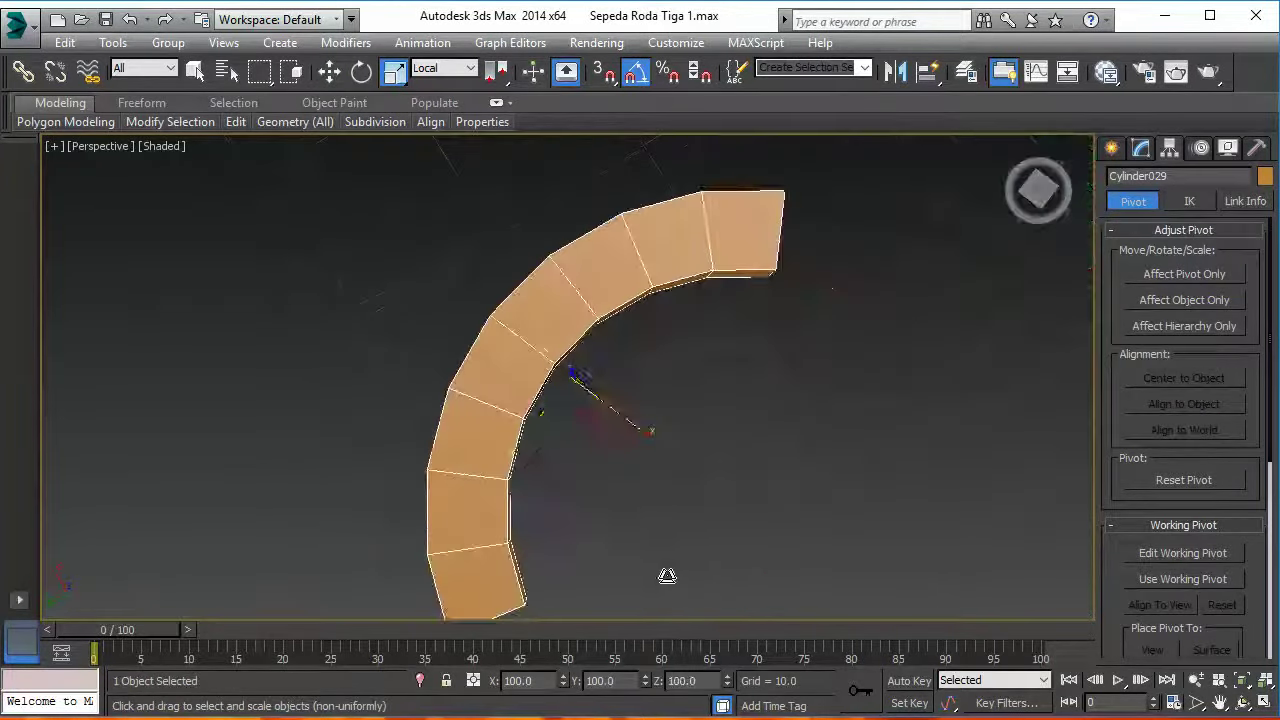
key(alt+Tab)
key(alt+Tab)
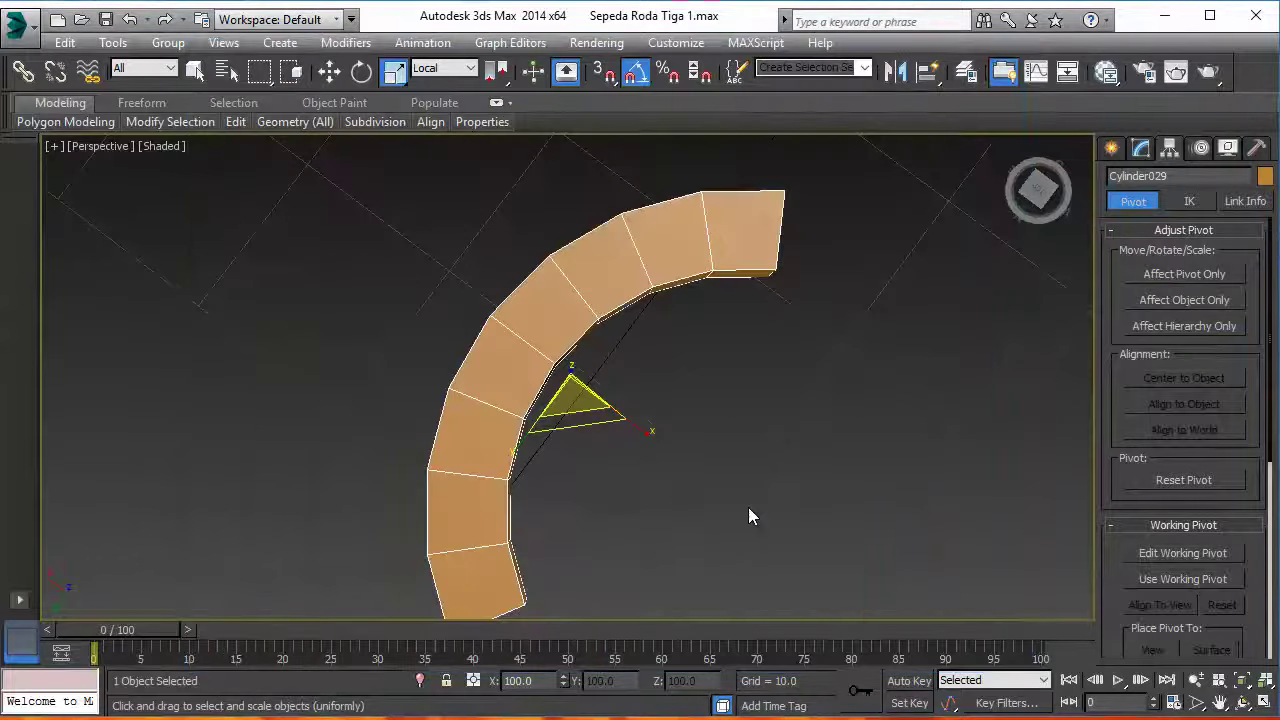
mouse_move(748, 507)
alt+middle_down()
mouse_move(754, 414)
mouse_move(831, 398)
mouse_move(917, 412)
mouse_move(798, 481)
alt+middle_up()
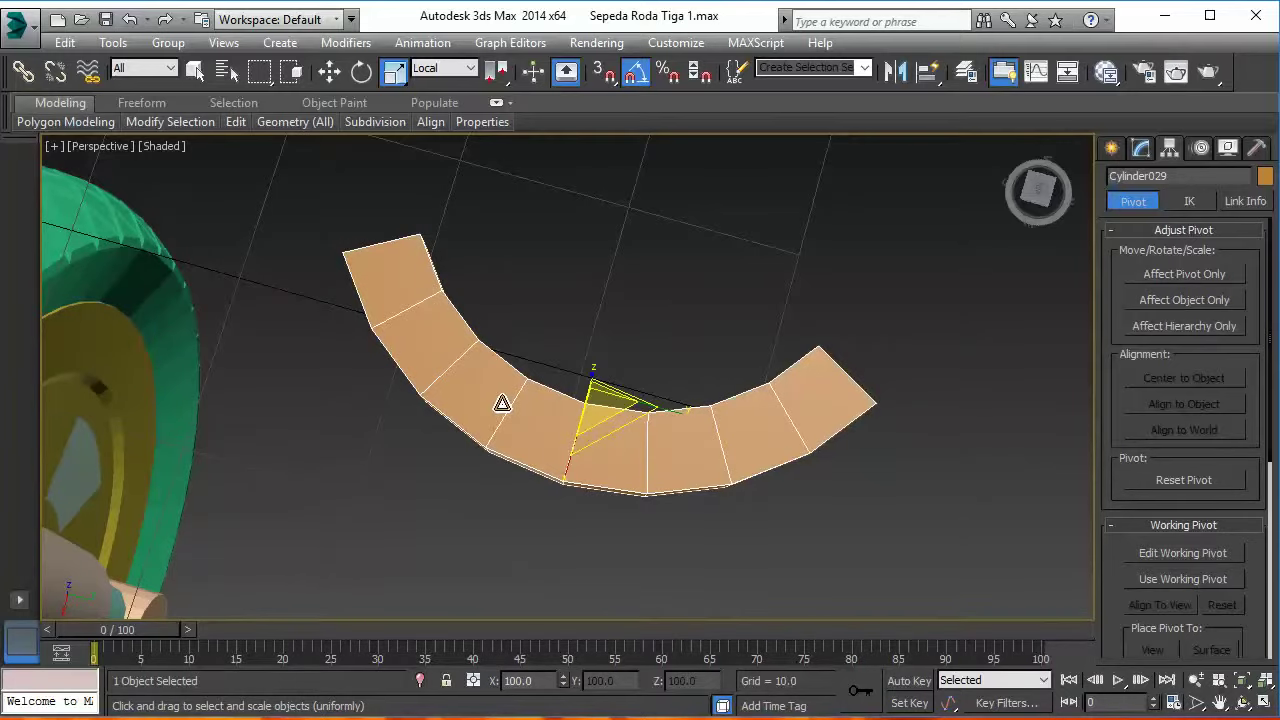
mouse_move(502, 403)
alt+middle_down()
mouse_move(557, 363)
mouse_move(323, 357)
mouse_move(294, 391)
alt+middle_up()
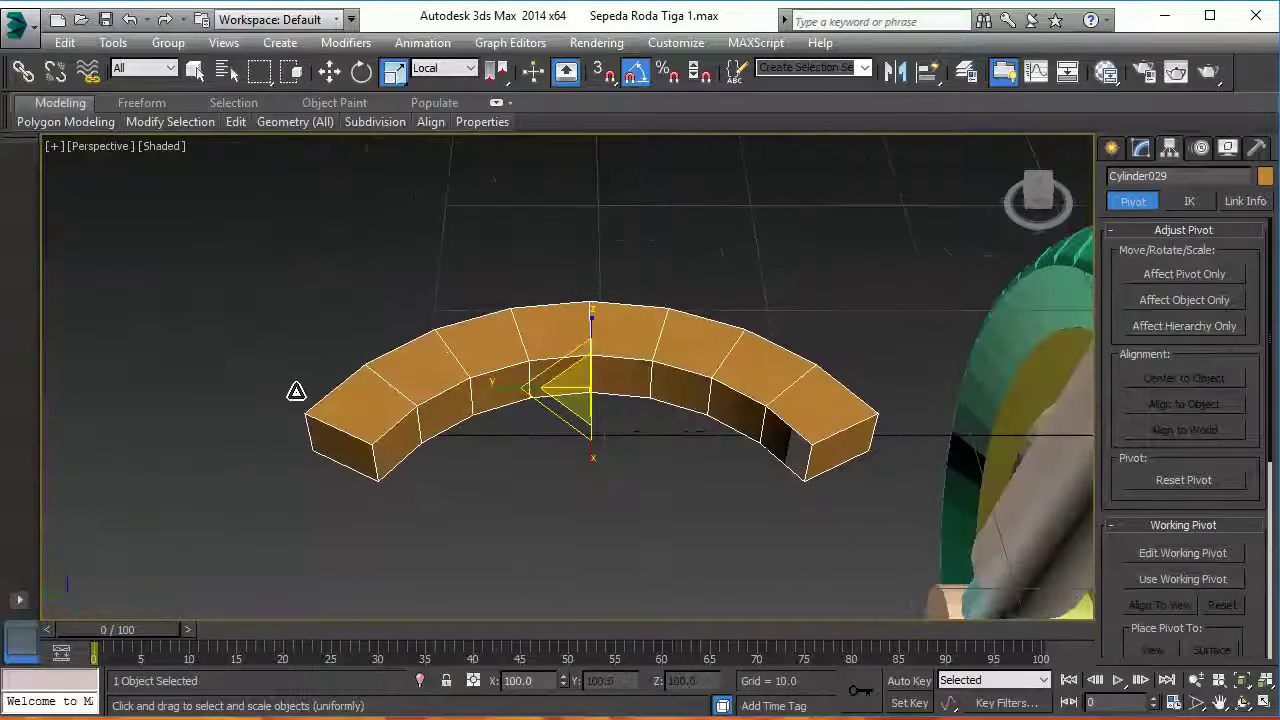
key(alt+Tab)
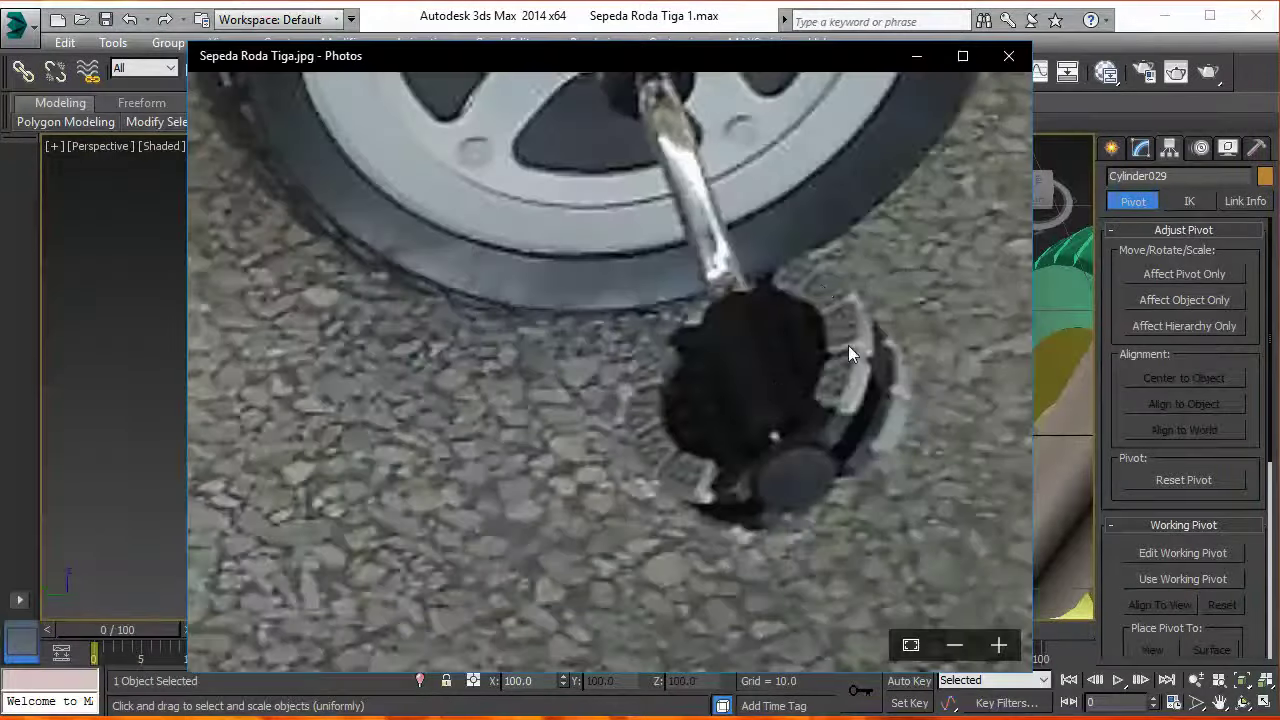
key(alt+Tab)
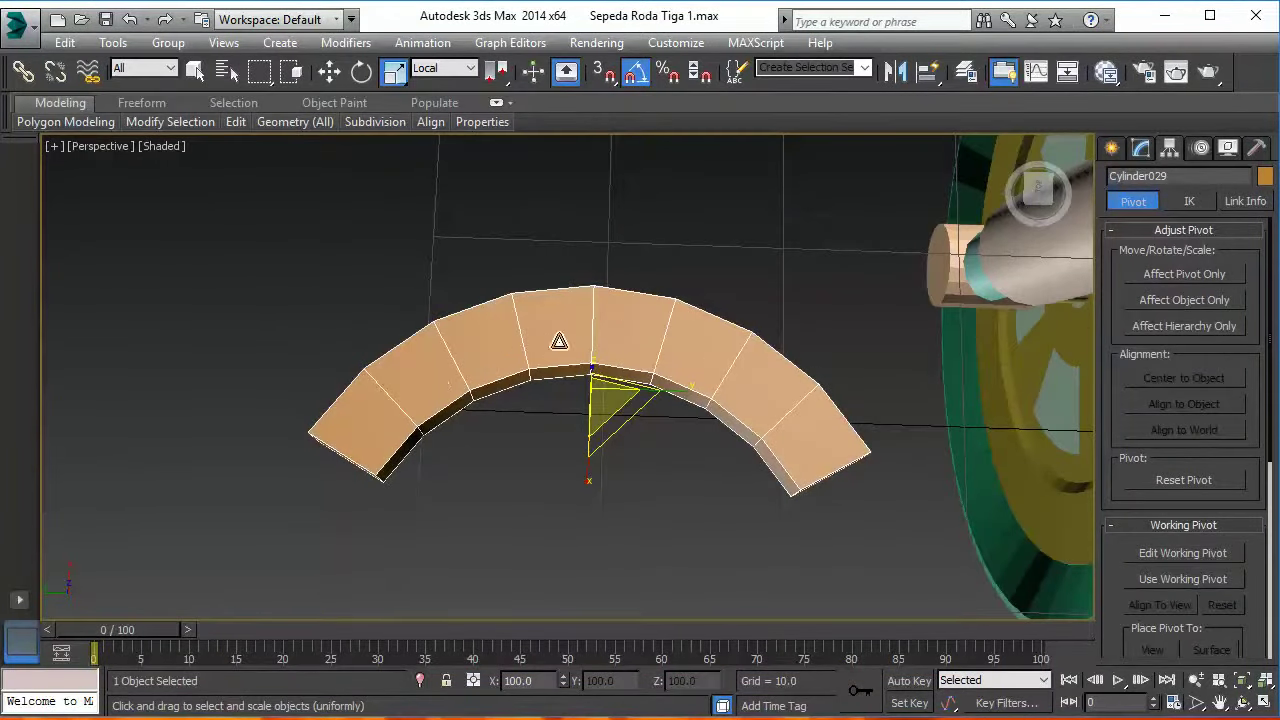
- Hide the gizmo, orbit to look down on the flattened arc, and bring up the wheel photo
key(x)
key(x)
mouse_move(657, 412)
alt+middle_down()
mouse_move(752, 460)
mouse_move(863, 434)
mouse_move(894, 380)
mouse_move(917, 369)
mouse_move(838, 432)
mouse_move(711, 424)
mouse_move(643, 394)
mouse_move(430, 422)
alt+middle_up()
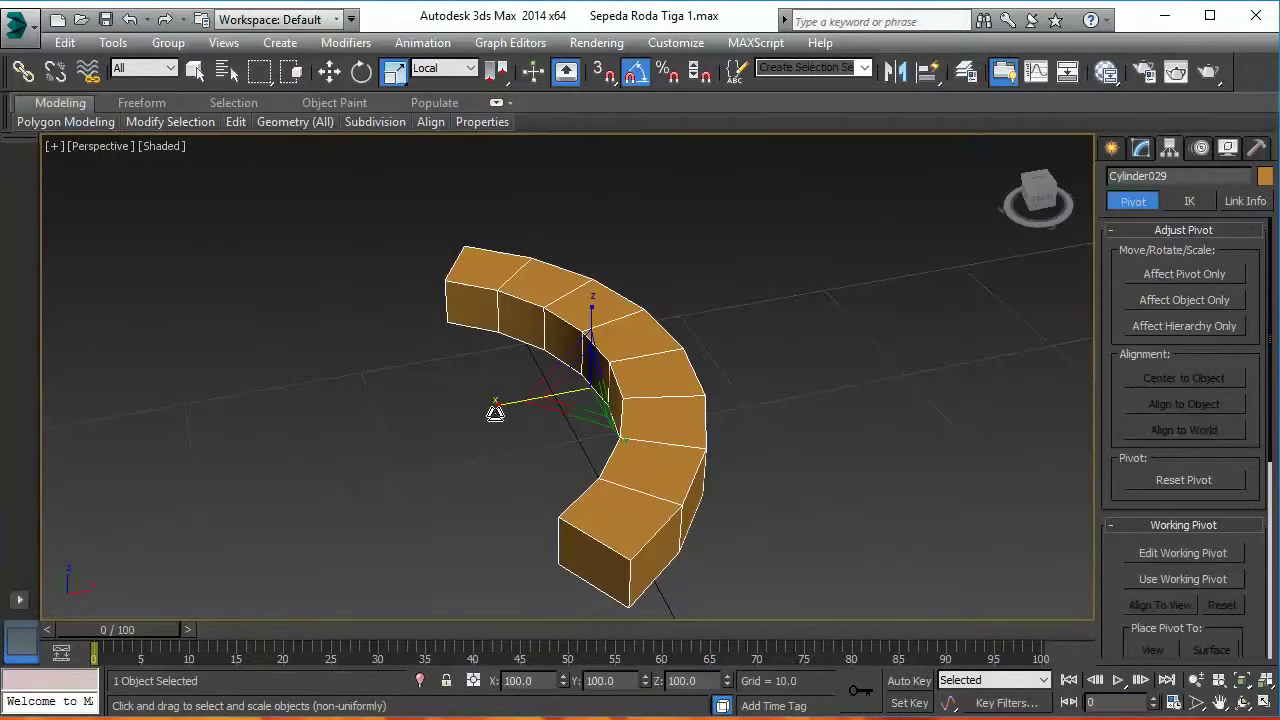
mouse_move(495, 413)
alt+middle_down()
mouse_move(552, 443)
mouse_move(583, 494)
alt+middle_up()
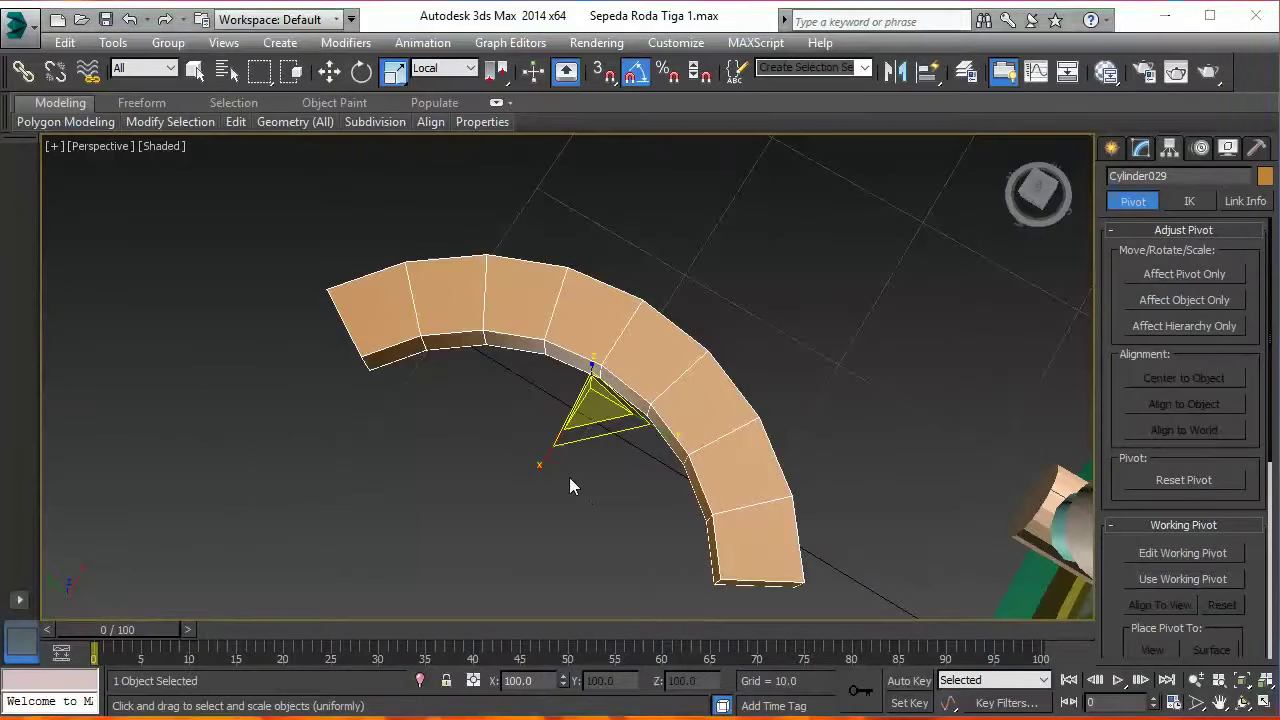
key(alt+Tab)
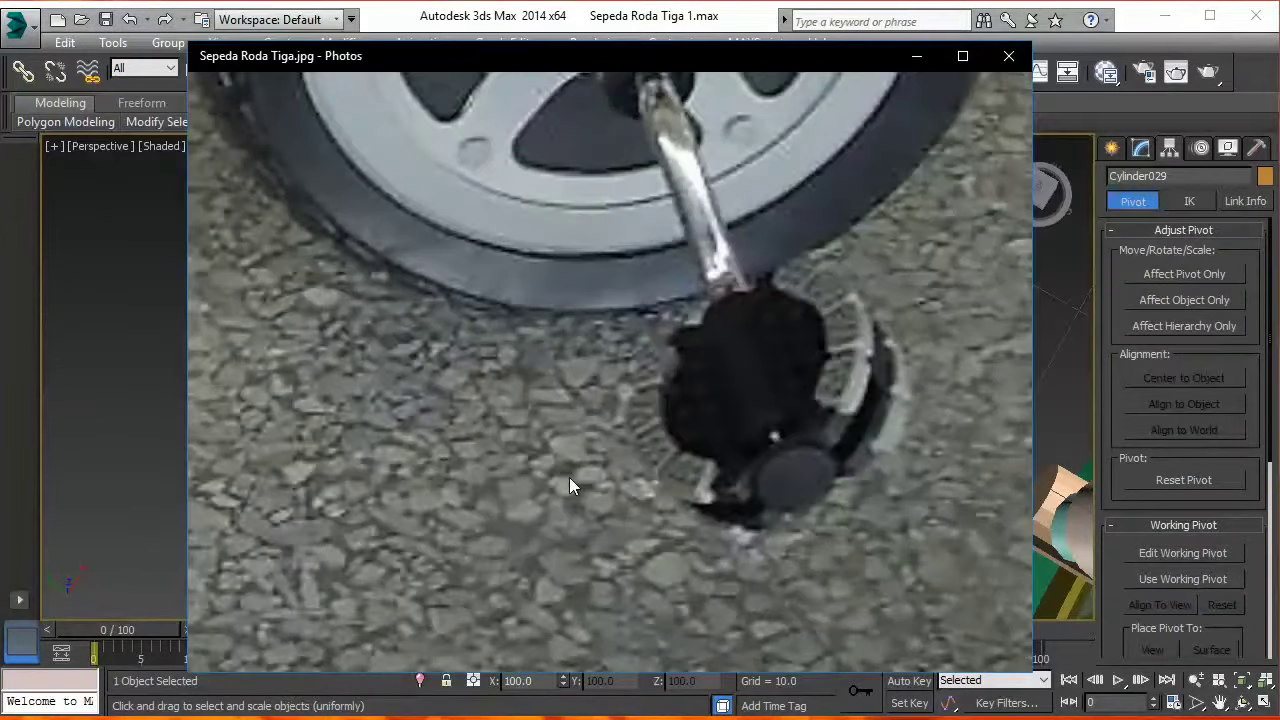
- Return to 3ds Max and orbit to a near-frontal view of the orange arc
key(alt+Tab)
mouse_move(570, 479)
alt+middle_down()
mouse_move(577, 509)
mouse_move(634, 507)
alt+middle_up()
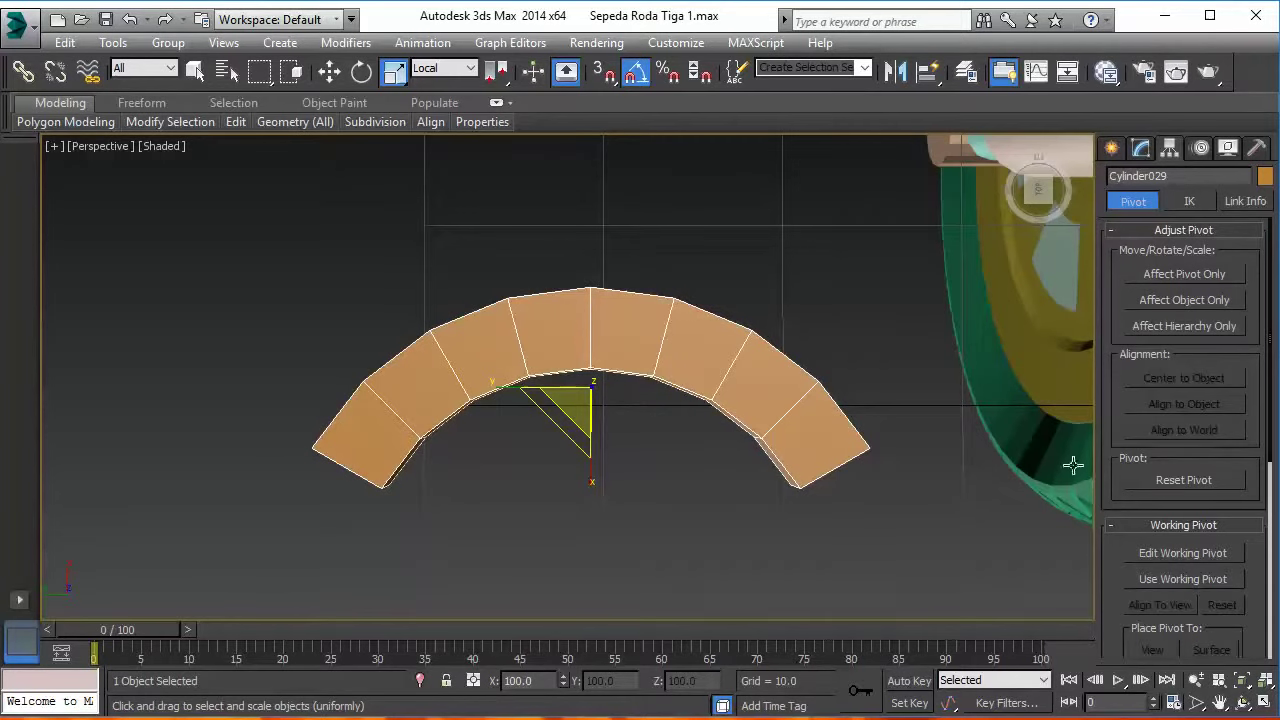
- Enter Polygon level on the arc in the Modify panel and begin selecting segment faces
click(1140, 148)
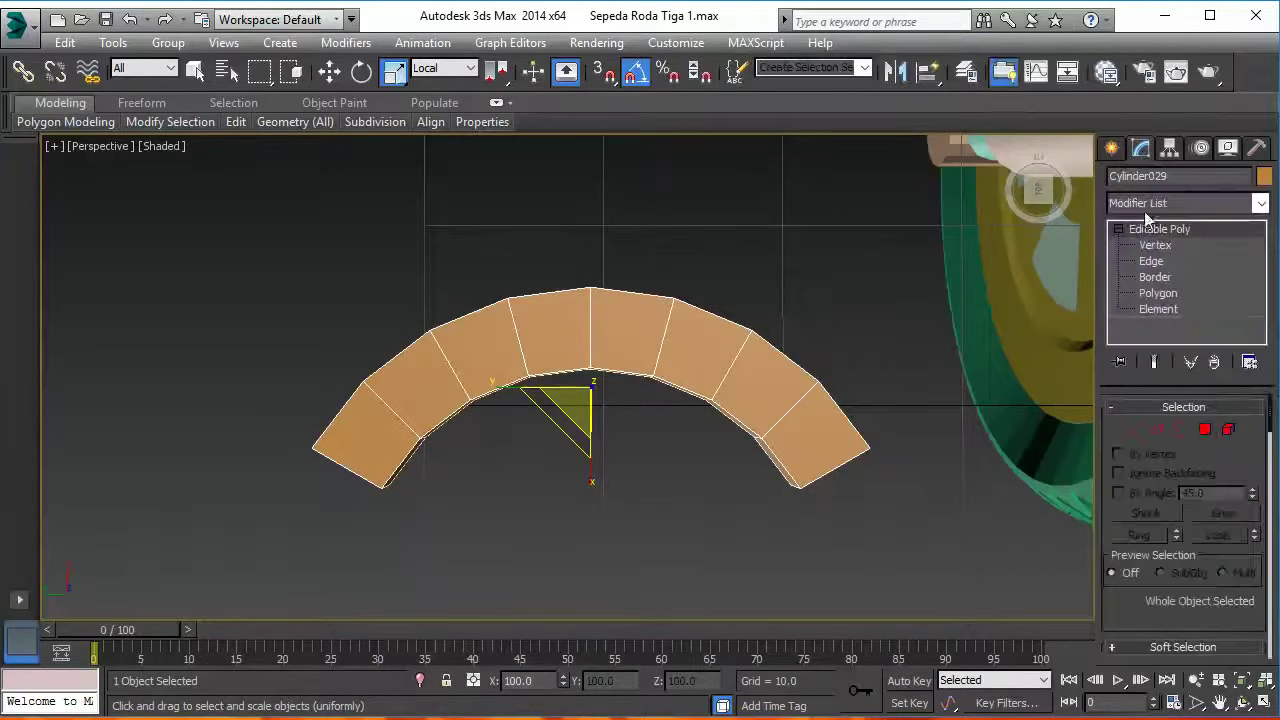
click(1205, 430)
alt+middle_drag(906, 434, 829, 429)
click(829, 429)
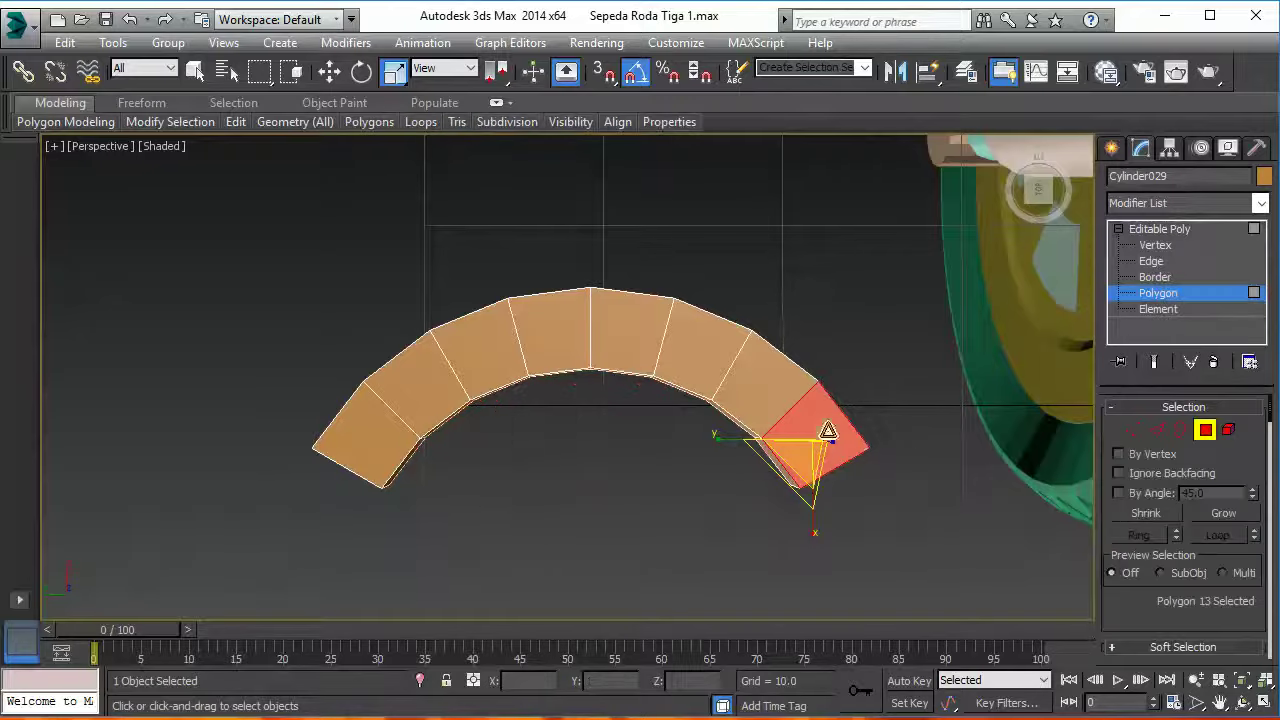
mouse_move(863, 491)
alt+middle_down()
mouse_move(751, 424)
mouse_move(731, 320)
mouse_move(851, 324)
mouse_move(929, 383)
alt+middle_up()
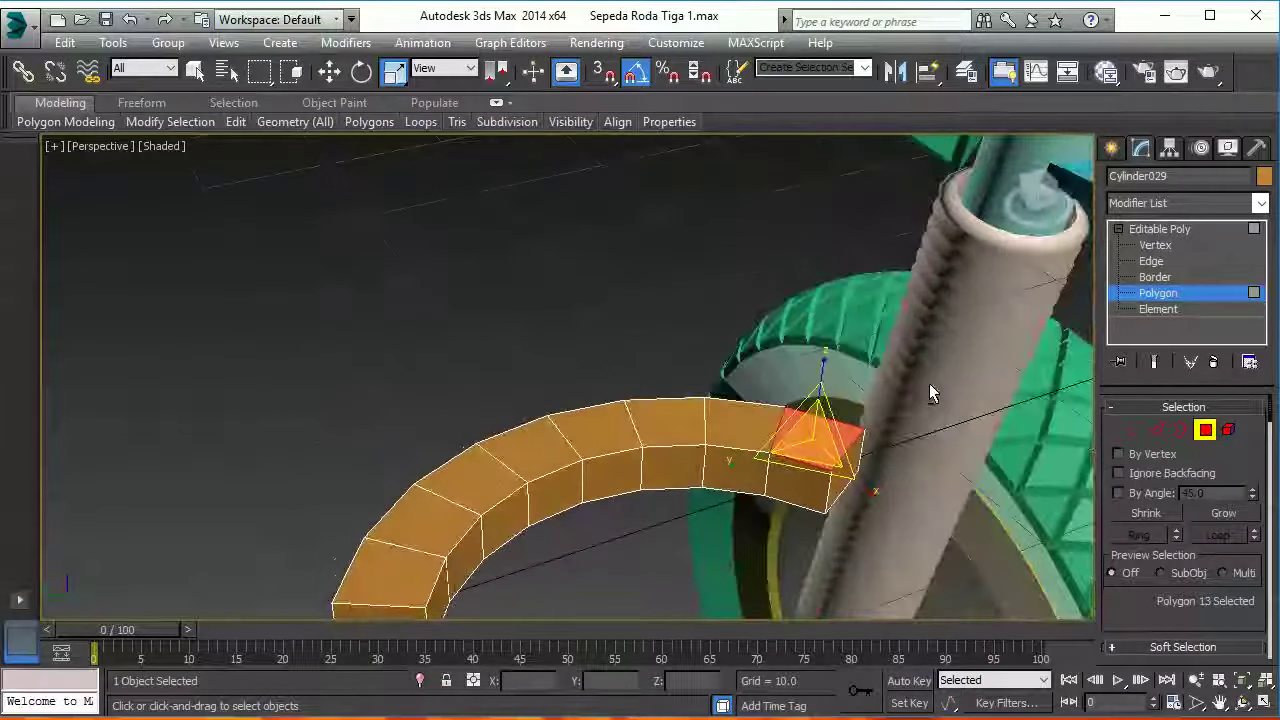
mouse_move(857, 428)
alt+middle_down()
mouse_move(701, 414)
mouse_move(766, 440)
mouse_move(789, 391)
mouse_move(785, 350)
mouse_move(743, 349)
mouse_move(757, 331)
mouse_move(760, 397)
mouse_move(780, 400)
mouse_move(800, 333)
alt+middle_up()
click(812, 292)
mouse_move(806, 407)
alt+middle_down()
mouse_move(757, 403)
mouse_move(772, 410)
mouse_move(771, 434)
mouse_move(747, 433)
alt+middle_up()
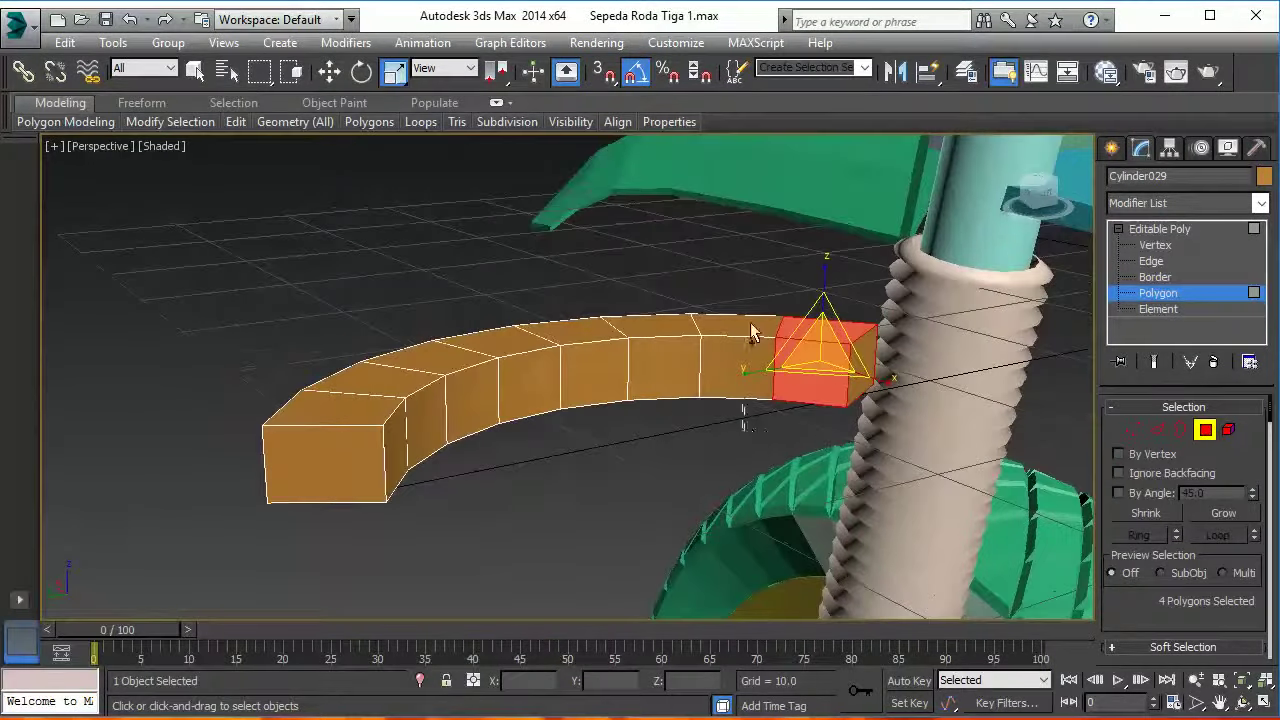
ctrl+click(745, 360)
key(ctrl+z)
- Ctrl-drag across alternating arc segments to add their faces to the selection
ctrl+drag(668, 288, 663, 425)
mouse_move(733, 436)
alt+middle_down()
mouse_move(645, 490)
mouse_move(486, 429)
mouse_move(443, 480)
mouse_move(372, 451)
mouse_move(835, 458)
mouse_move(763, 460)
mouse_move(908, 434)
mouse_move(869, 523)
alt+middle_up()
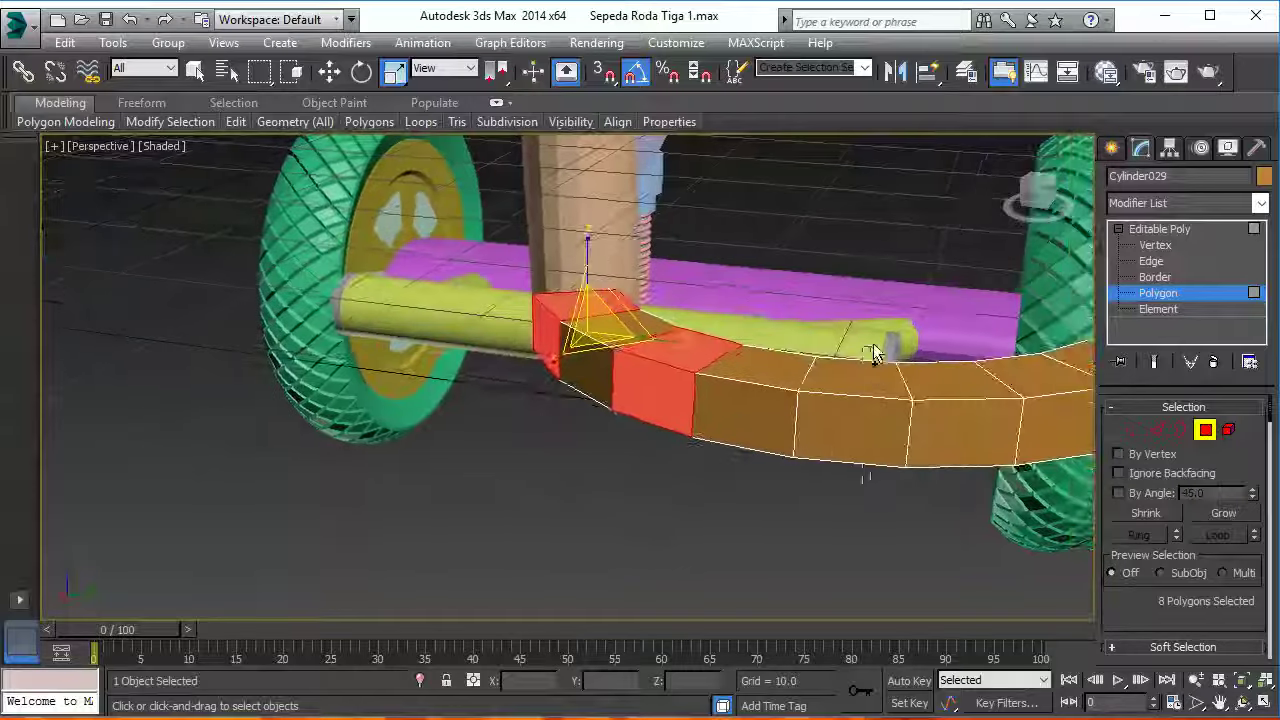
ctrl+drag(873, 353, 866, 480)
mouse_move(866, 480)
alt+middle_down()
mouse_move(737, 451)
mouse_move(766, 509)
alt+middle_up()
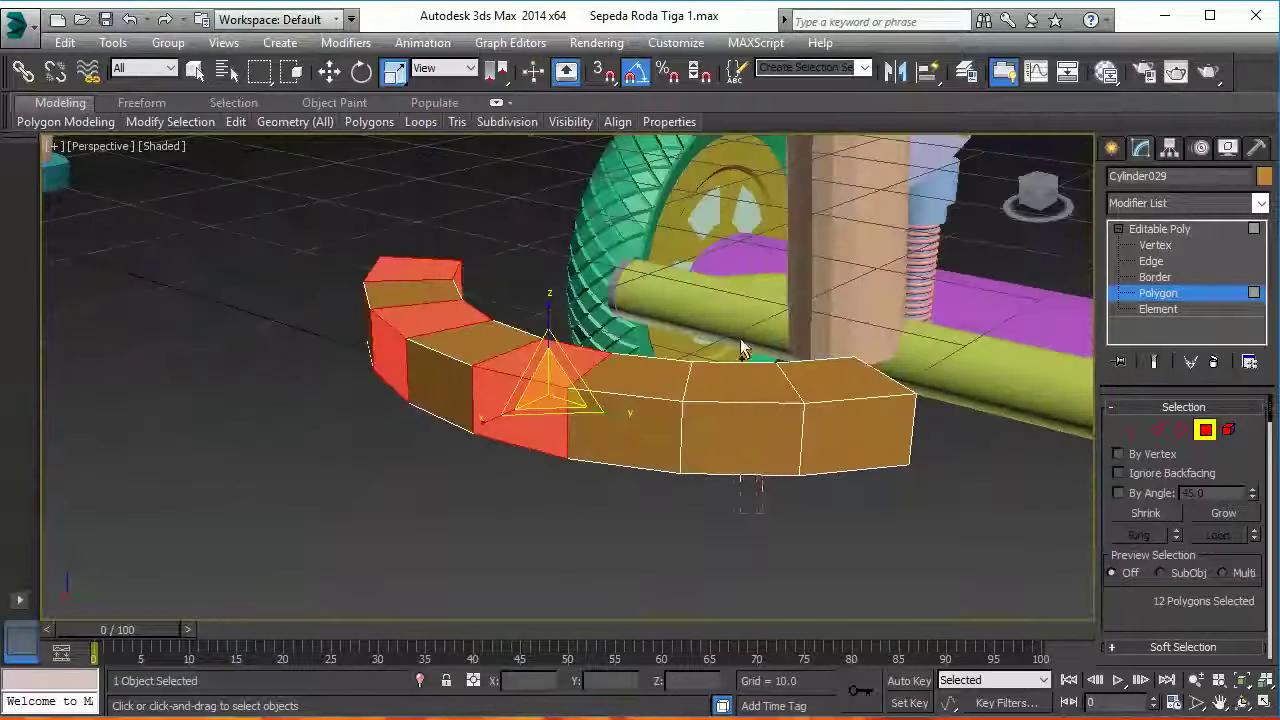
ctrl+drag(741, 347, 760, 482)
mouse_move(900, 481)
alt+middle_down()
mouse_move(782, 516)
mouse_move(605, 493)
mouse_move(747, 445)
mouse_move(755, 509)
alt+middle_up()
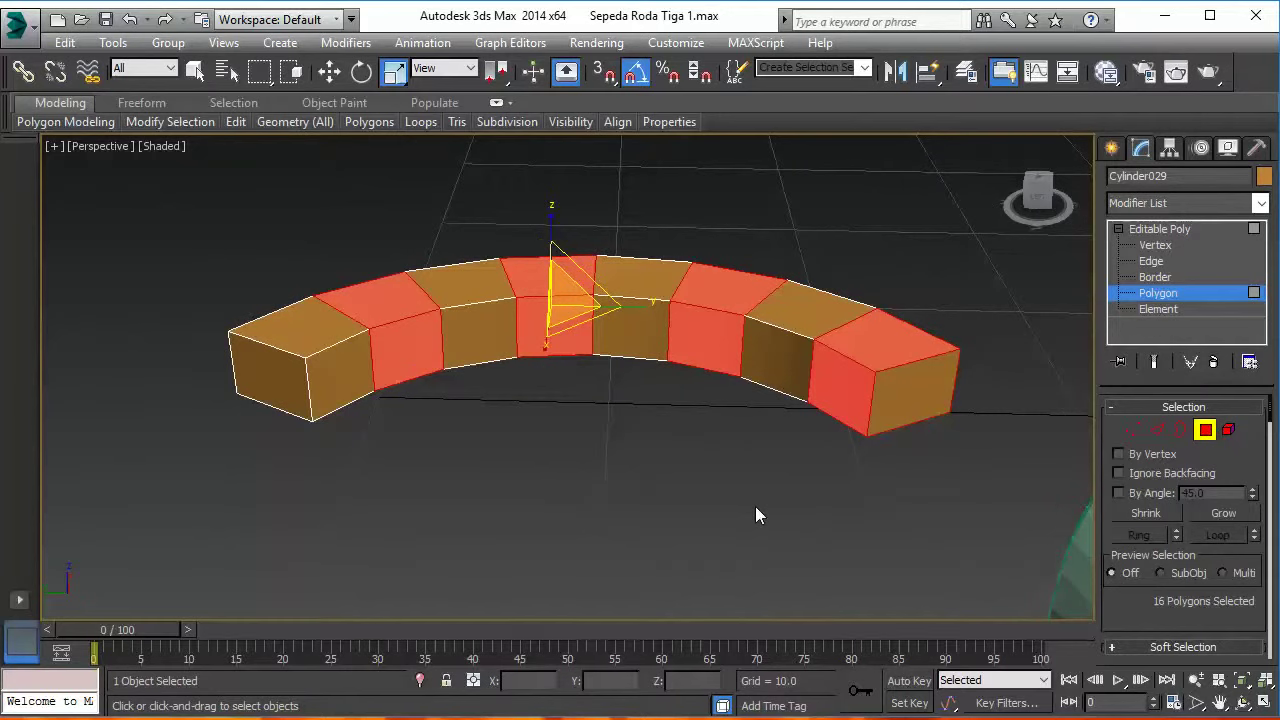